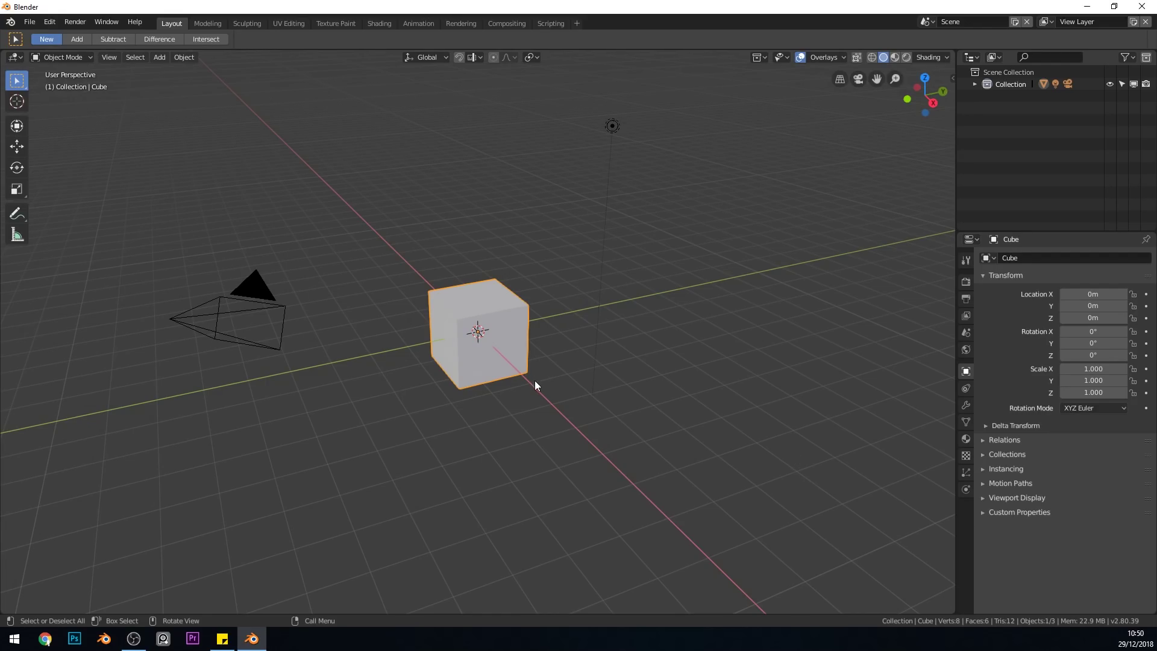
Step: Delete the default cube and add a mesh plane at the scene's origin
{"action": "key", "text": "Delete"}
{"action": "key", "text": "shift+a"}
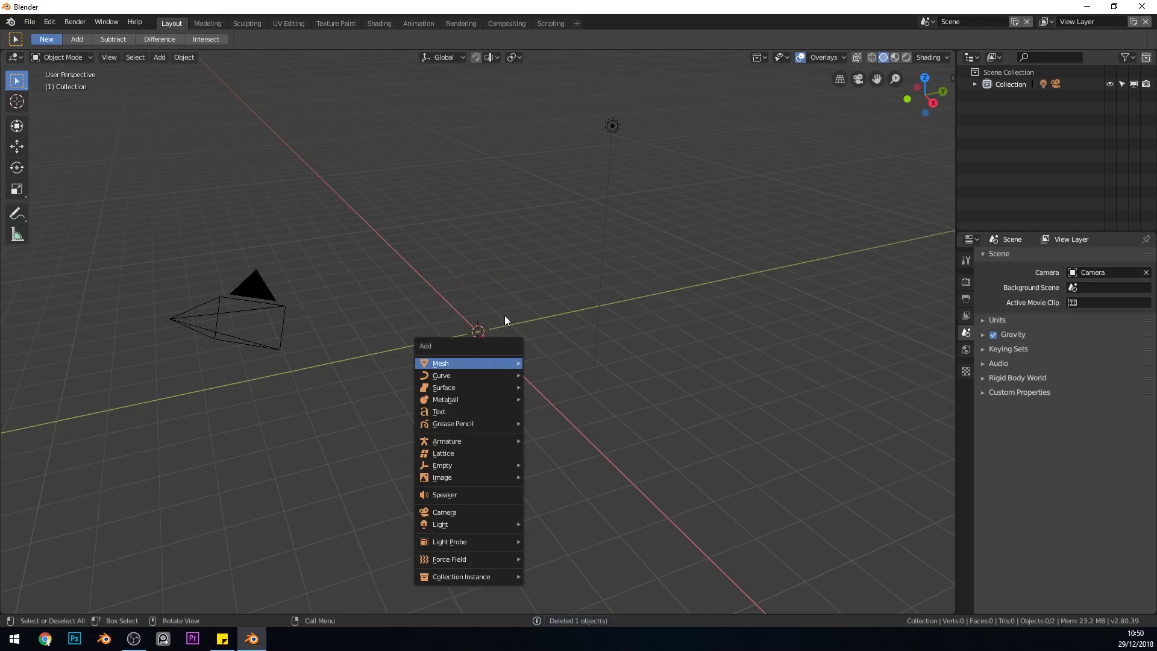
{"action": "mouse_move", "coordinate": [494, 361]}
{"action": "left_click", "coordinate": [576, 360]}
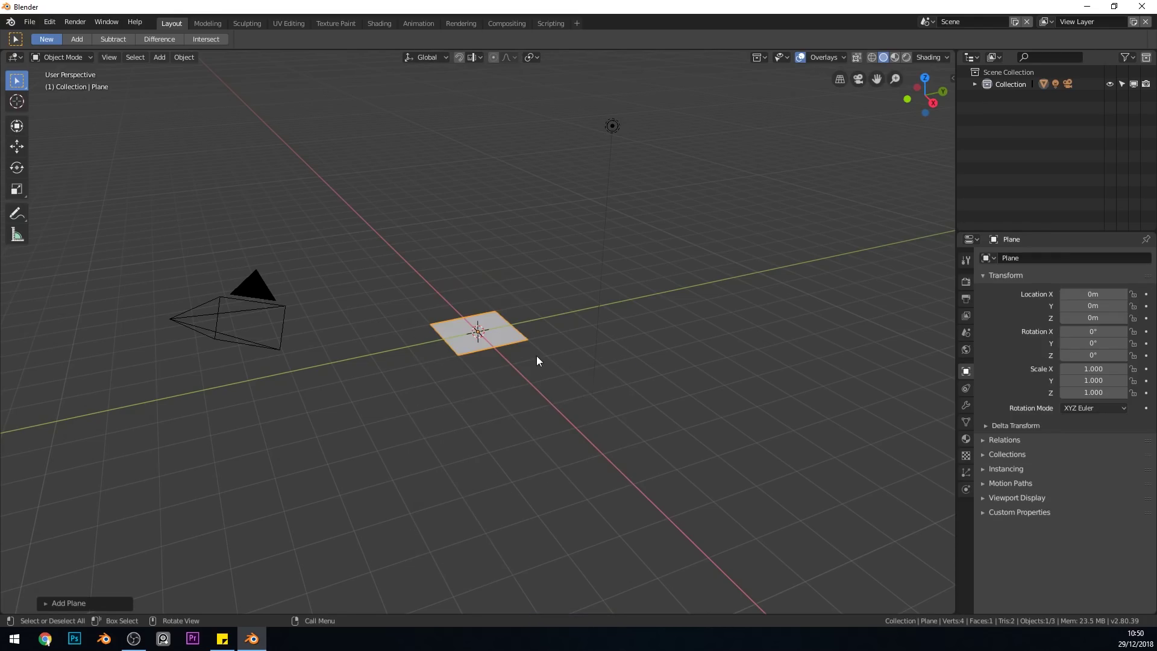
Step: Give the plane a level 5 Catmull-Clark subdivision, apply the modifier, and show the dense mesh in Edit Mode
{"action": "key", "text": "ctrl+5"}
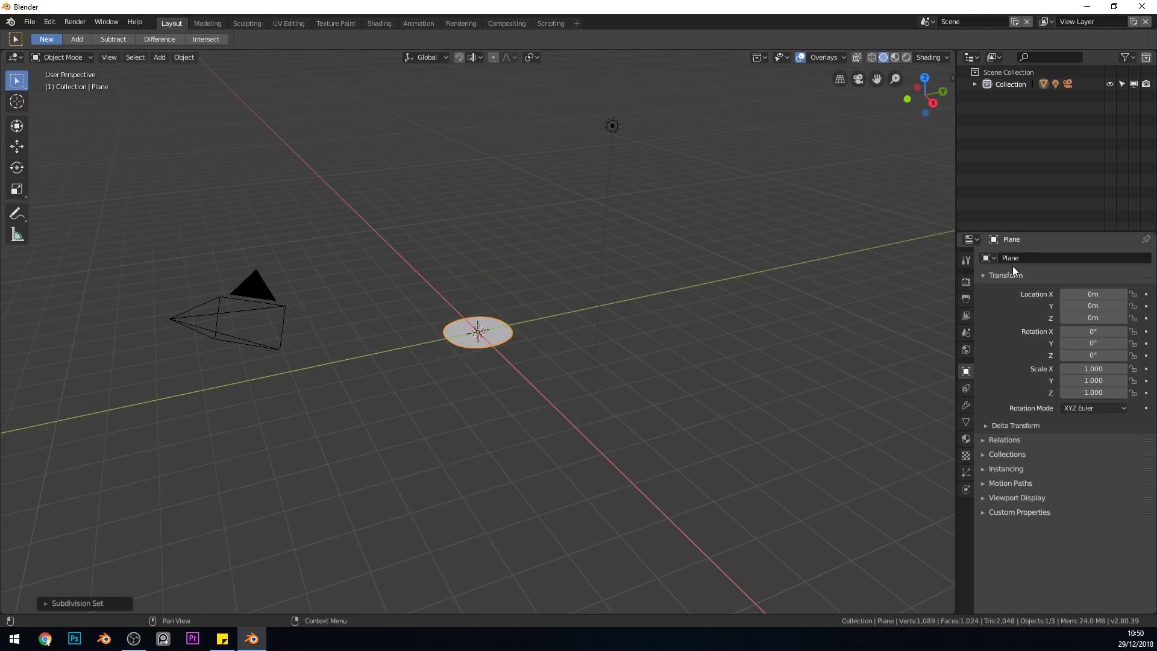
{"action": "left_click", "coordinate": [967, 405]}
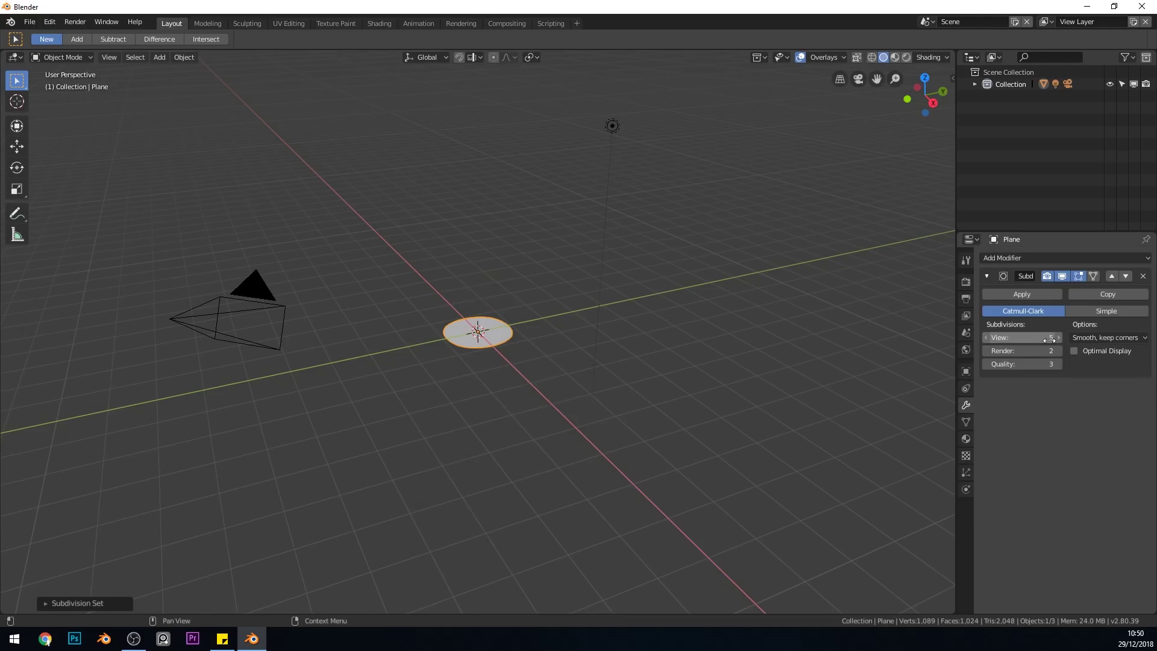
{"action": "left_click", "coordinate": [1044, 294]}
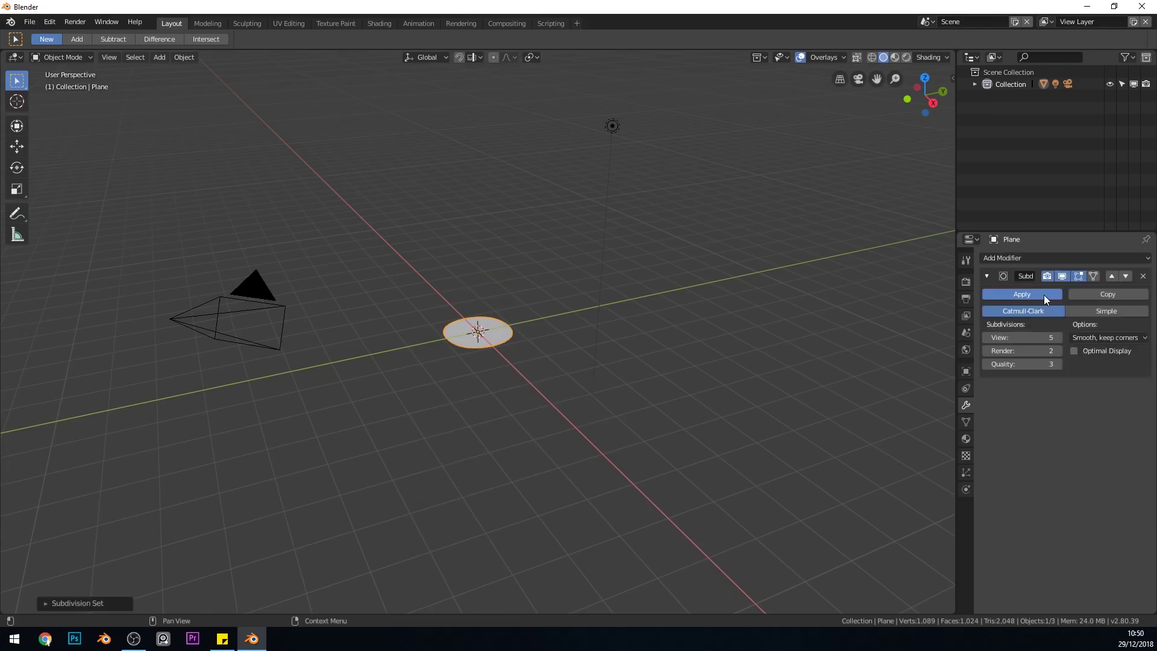
{"action": "key", "text": "Tab"}
{"action": "scroll", "coordinate": [594, 251], "scroll_direction": "up", "scroll_amount": 10}
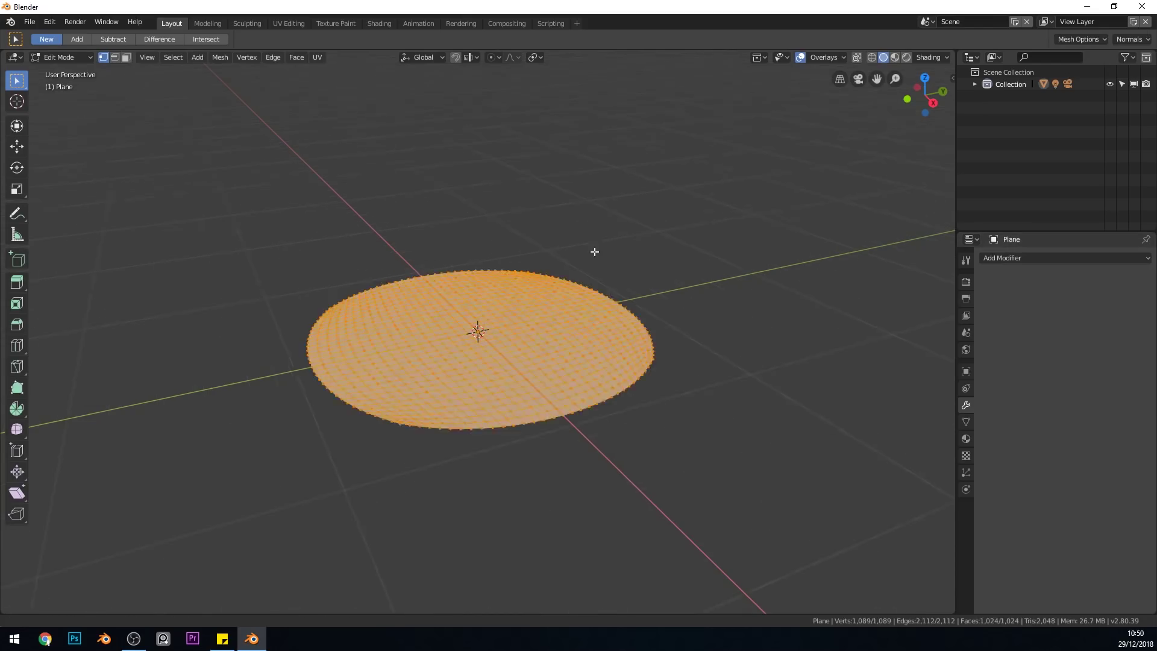
{"action": "scroll", "coordinate": [609, 390], "scroll_direction": "down", "scroll_amount": 4}
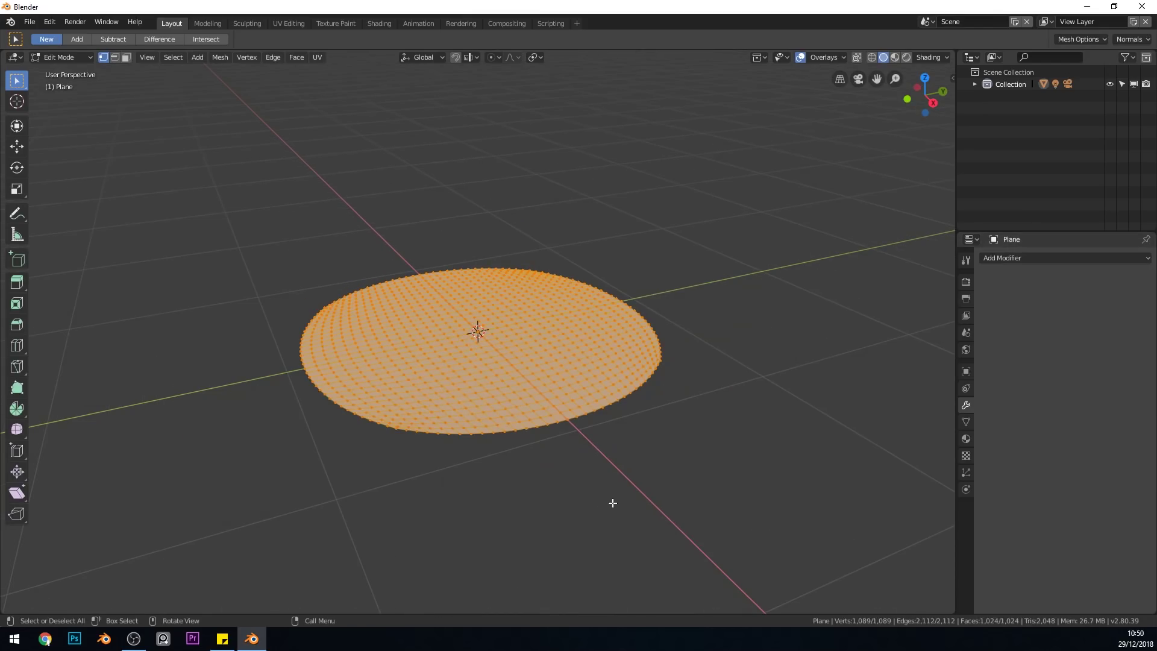
Step: Switch to the Sculpting workspace and sculpt a raised ridge across the middle of the disc with the Draw brush
{"action": "left_click", "coordinate": [252, 22]}
{"action": "middle_click_drag", "start_coordinate": [537, 362], "coordinate": [479, 492]}
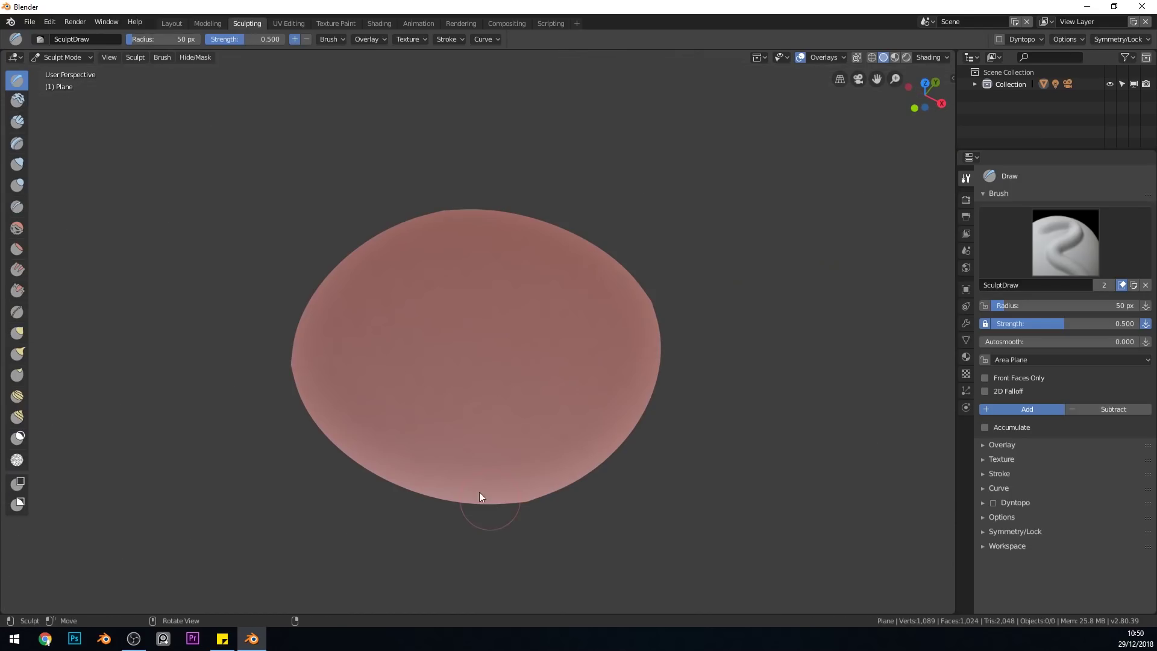
{"action": "left_click_drag", "start_coordinate": [495, 296], "coordinate": [454, 379]}
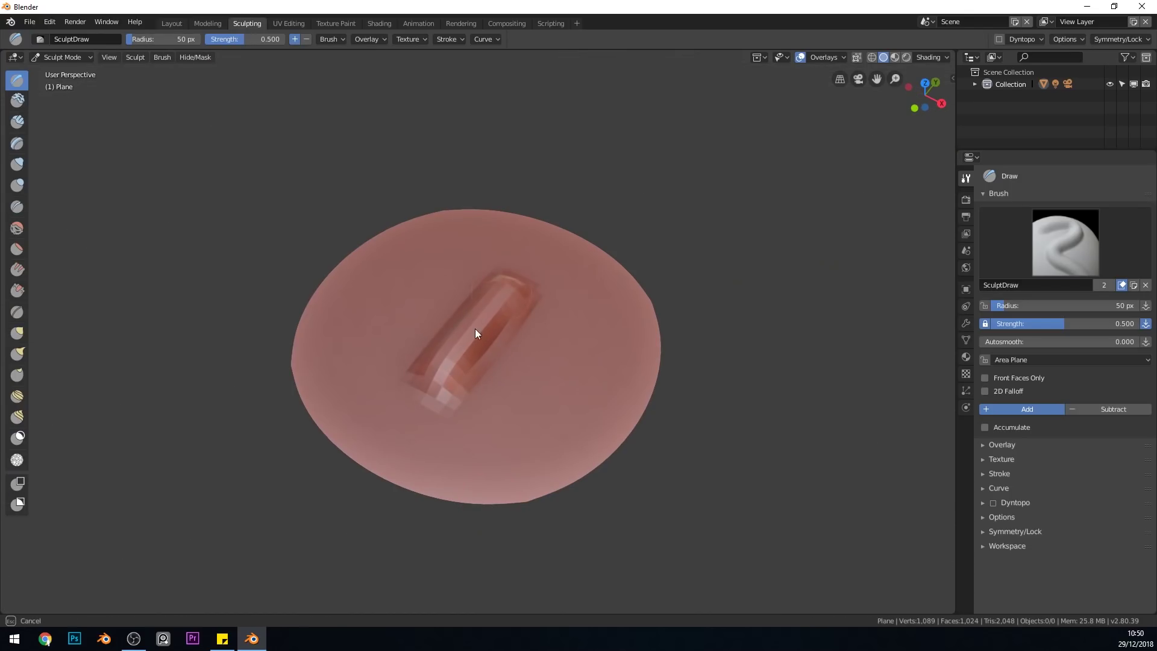
{"action": "left_click_drag", "start_coordinate": [475, 328], "coordinate": [476, 330]}
Step: Enable Dyntopo despite the vertex data warning, with Constant Detail detailing and a resolution of 25
{"action": "left_click", "coordinate": [992, 503]}
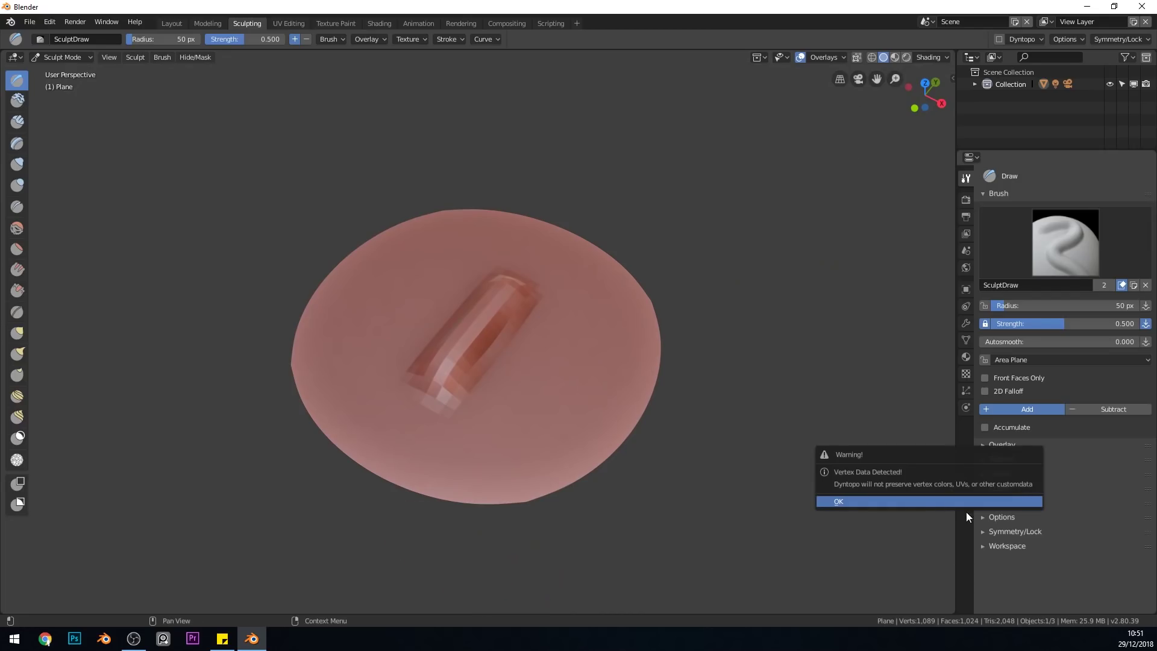
{"action": "left_click", "coordinate": [930, 500]}
{"action": "left_click", "coordinate": [982, 503]}
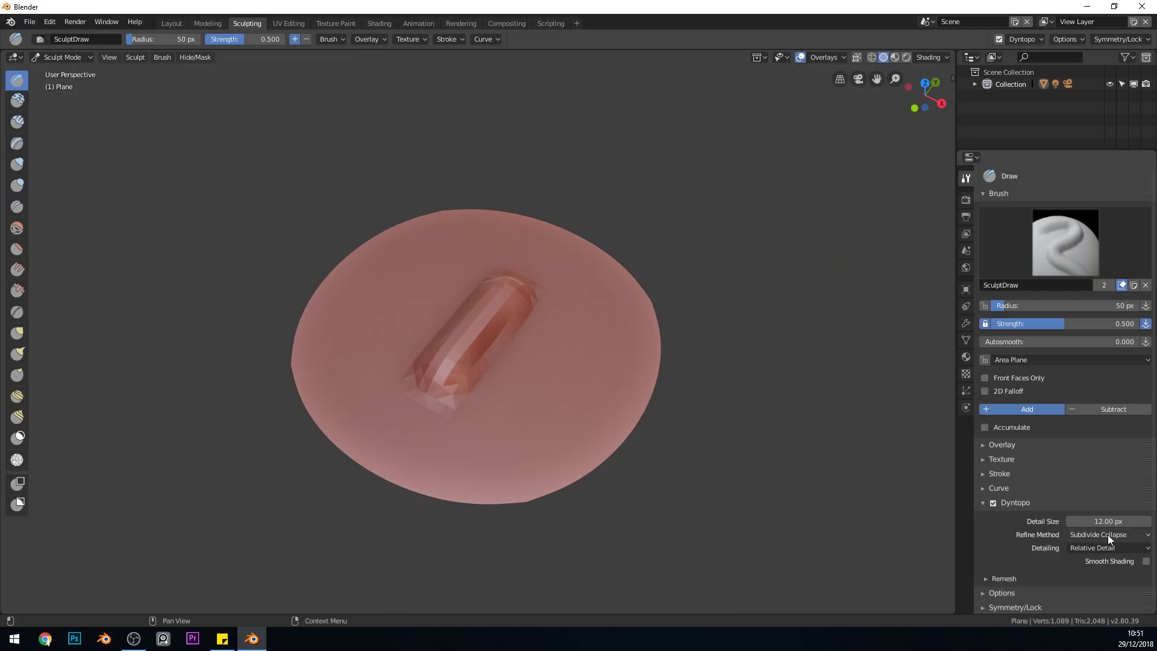
{"action": "left_click", "coordinate": [1101, 545]}
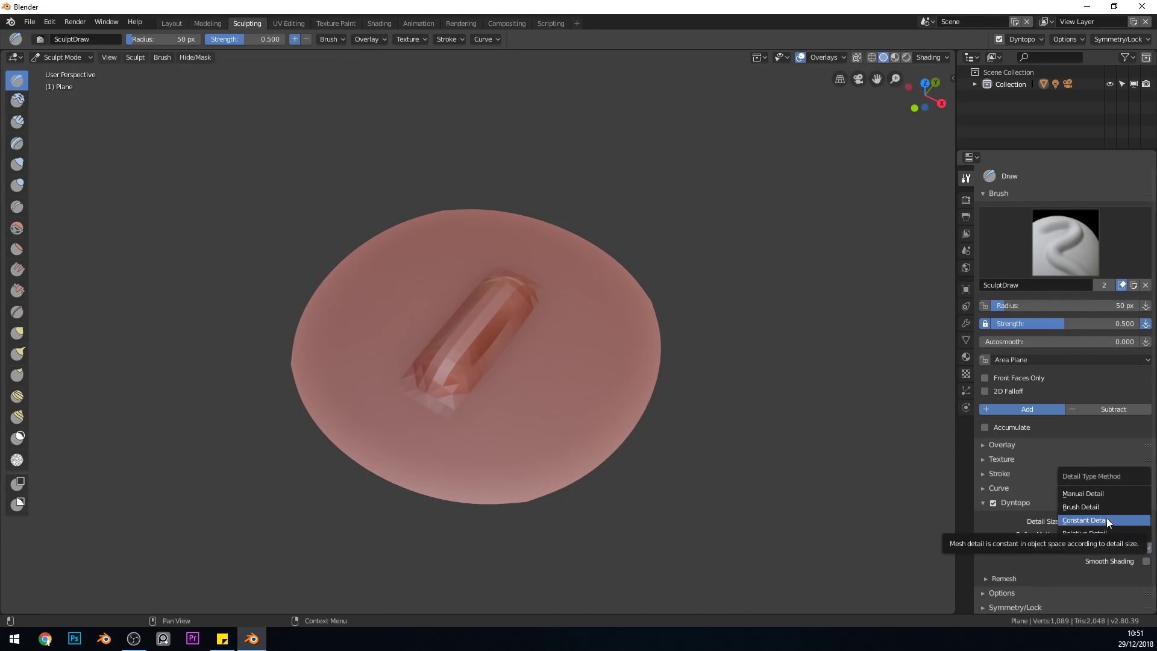
{"action": "left_click", "coordinate": [1106, 518]}
{"action": "left_click", "coordinate": [1105, 521]}
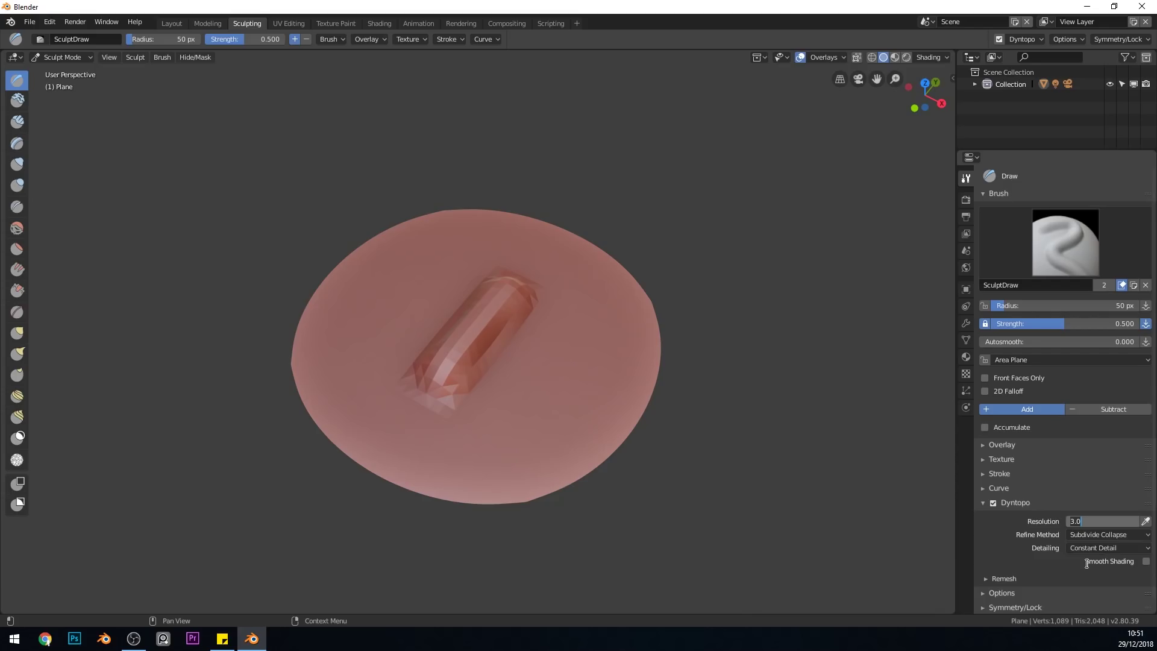
{"action": "type", "text": "25"}
{"action": "key", "text": "Return"}
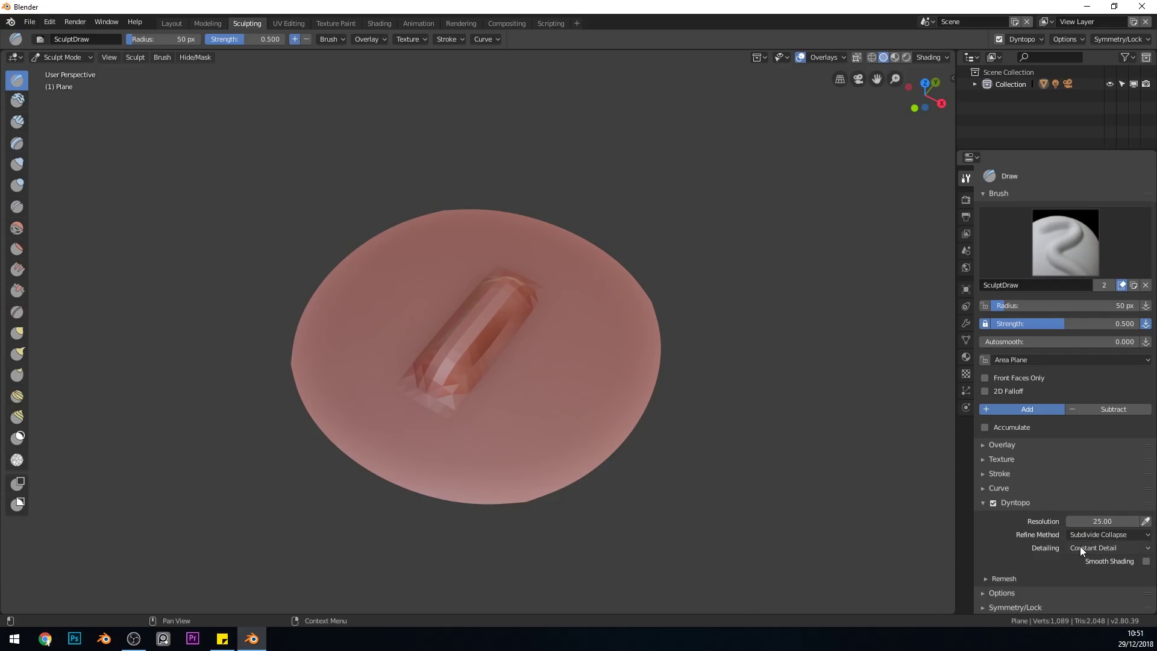
Step: Sculpt over the central ridge again with the Draw brush, extending it slightly at both ends
{"action": "scroll", "coordinate": [482, 386], "scroll_direction": "up", "scroll_amount": 3}
{"action": "left_click_drag", "start_coordinate": [553, 269], "coordinate": [389, 407]}
{"action": "middle_click_drag", "start_coordinate": [547, 469], "coordinate": [537, 461]}
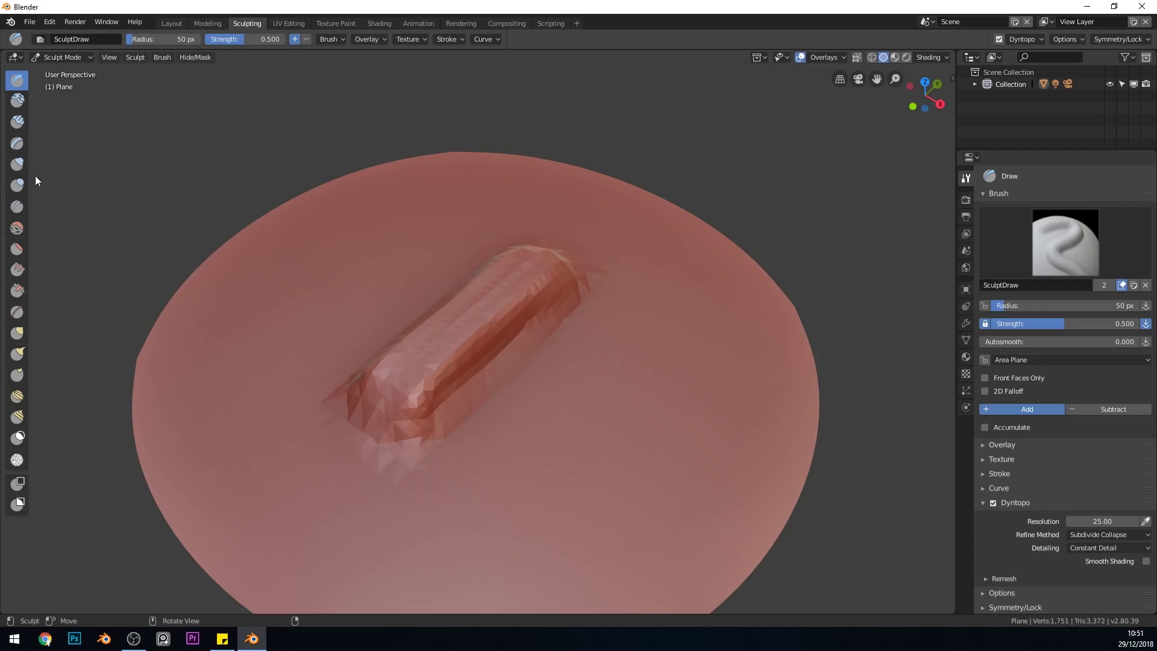
Step: Use the Crease brush at 0.250 strength to sculpt long creases on the surface beside the central ridge
{"action": "left_click_drag", "start_coordinate": [31, 207], "coordinate": [100, 207]}
{"action": "left_click", "coordinate": [38, 207]}
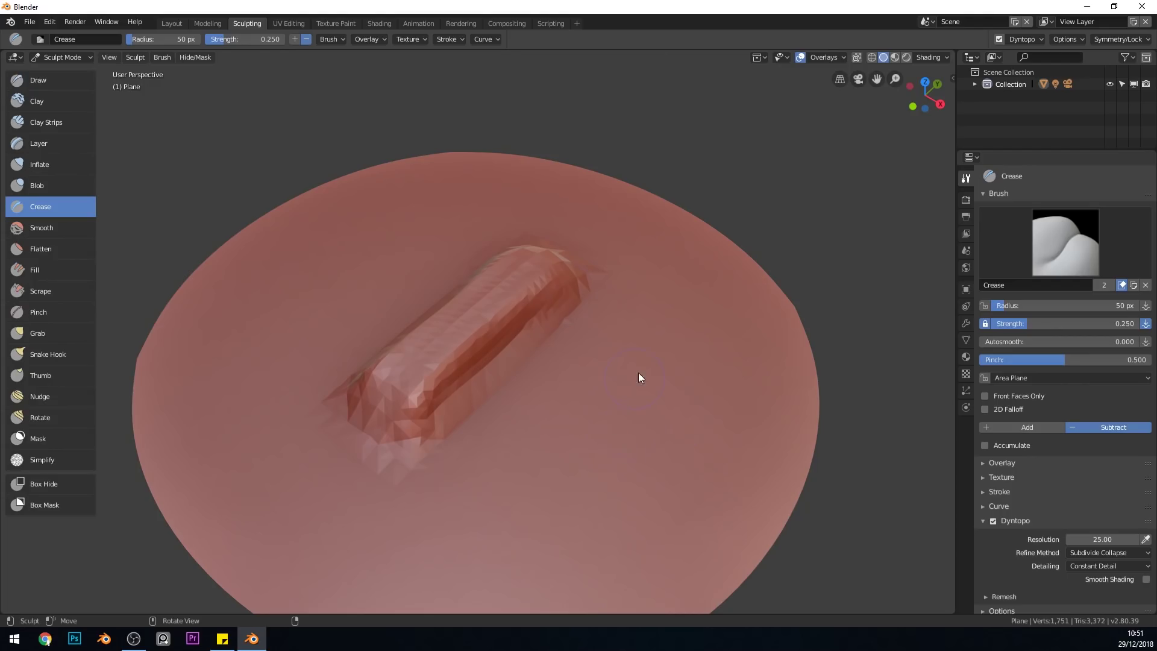
{"action": "left_click_drag", "start_coordinate": [638, 372], "coordinate": [707, 400]}
{"action": "mouse_move", "coordinate": [550, 548]}
{"action": "left_mouse_down"}
{"action": "mouse_move", "coordinate": [695, 395]}
{"action": "mouse_move", "coordinate": [573, 522]}
{"action": "mouse_move", "coordinate": [660, 421]}
{"action": "mouse_move", "coordinate": [544, 528]}
{"action": "left_mouse_up"}
{"action": "mouse_move", "coordinate": [670, 393]}
{"action": "left_mouse_down", "text": "ctrl"}
{"action": "mouse_move", "coordinate": [544, 527]}
{"action": "mouse_move", "coordinate": [588, 467]}
{"action": "mouse_move", "coordinate": [552, 535]}
{"action": "left_mouse_up", "text": "ctrl"}
{"action": "mouse_move", "coordinate": [552, 534]}
{"action": "middle_mouse_down"}
{"action": "mouse_move", "coordinate": [692, 414]}
{"action": "mouse_move", "coordinate": [701, 381]}
{"action": "mouse_move", "coordinate": [488, 439]}
{"action": "middle_mouse_up"}
{"action": "scroll", "coordinate": [486, 436], "scroll_direction": "up", "scroll_amount": 4}
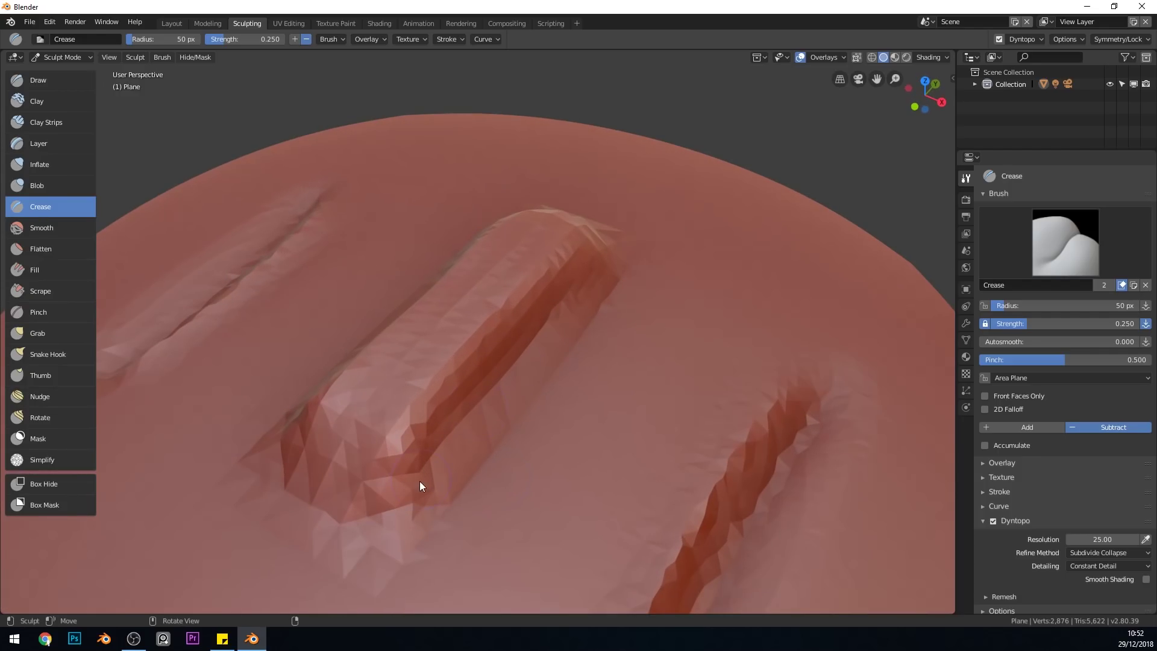
Step: Sharpen the long side edges of the central ridge with Crease strokes and smooth parts of its edge and near end
{"action": "mouse_move", "coordinate": [609, 248]}
{"action": "left_mouse_down"}
{"action": "mouse_move", "coordinate": [447, 388]}
{"action": "mouse_move", "coordinate": [412, 464]}
{"action": "left_mouse_up"}
{"action": "middle_click_drag", "start_coordinate": [595, 255], "coordinate": [551, 416]}
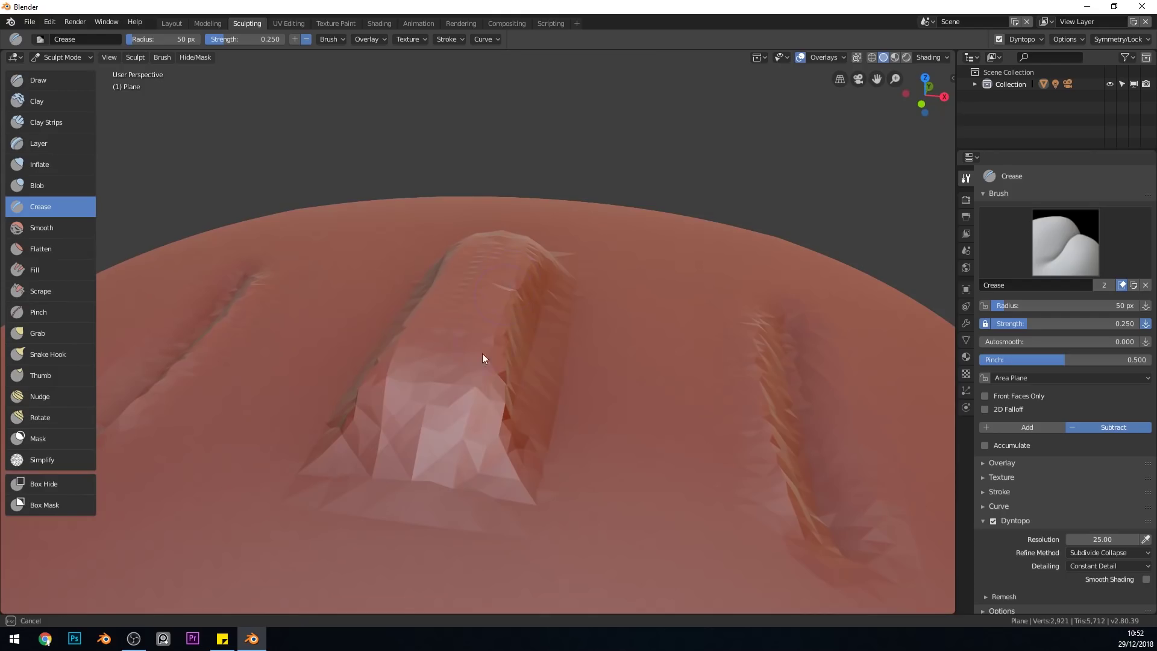
{"action": "mouse_move", "coordinate": [511, 288]}
{"action": "left_mouse_down", "text": "shift"}
{"action": "mouse_move", "coordinate": [496, 320]}
{"action": "mouse_move", "coordinate": [517, 277]}
{"action": "mouse_move", "coordinate": [501, 396]}
{"action": "left_mouse_up", "text": "shift"}
{"action": "mouse_move", "coordinate": [538, 343]}
{"action": "middle_mouse_down"}
{"action": "mouse_move", "coordinate": [558, 312]}
{"action": "mouse_move", "coordinate": [513, 326]}
{"action": "middle_mouse_up"}
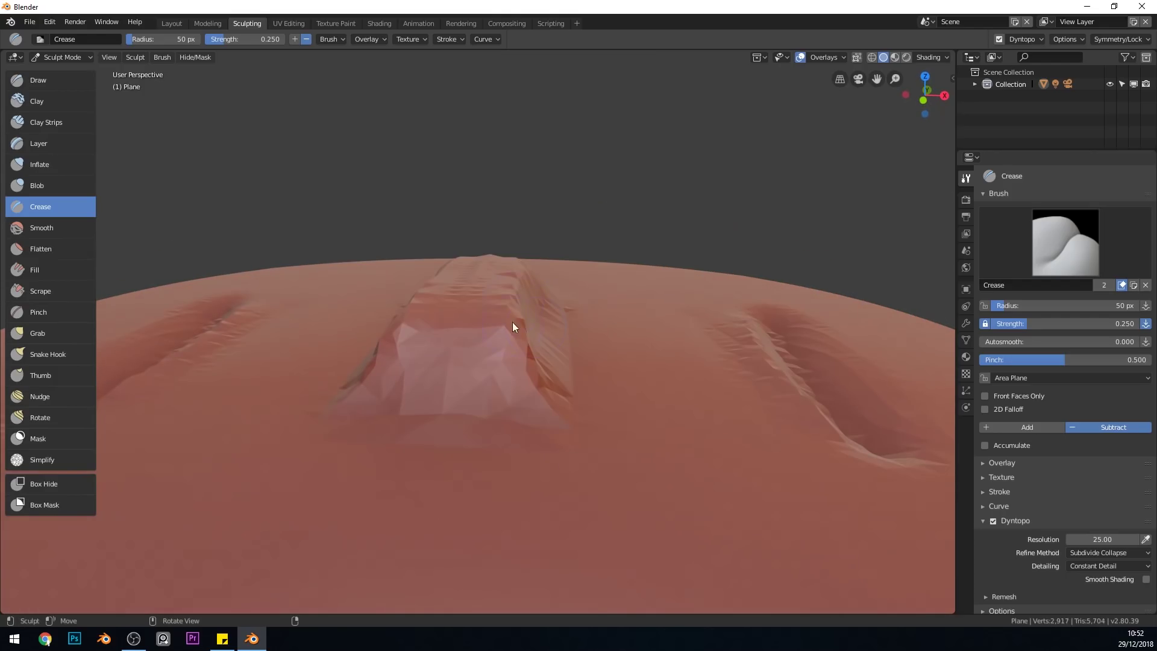
{"action": "mouse_move", "coordinate": [516, 276]}
{"action": "middle_mouse_down"}
{"action": "mouse_move", "coordinate": [550, 327]}
{"action": "mouse_move", "coordinate": [519, 320]}
{"action": "mouse_move", "coordinate": [520, 286]}
{"action": "middle_mouse_up"}
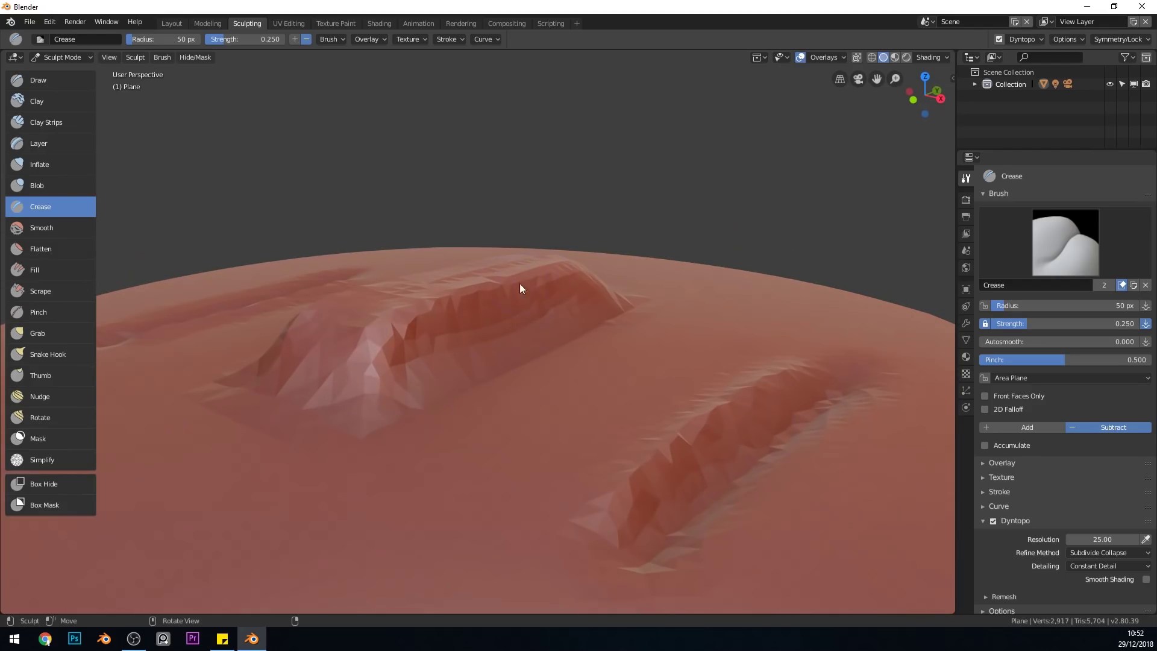
{"action": "mouse_move", "coordinate": [452, 320]}
{"action": "left_mouse_down", "text": "shift"}
{"action": "mouse_move", "coordinate": [553, 269]}
{"action": "mouse_move", "coordinate": [409, 427]}
{"action": "left_mouse_up", "text": "shift"}
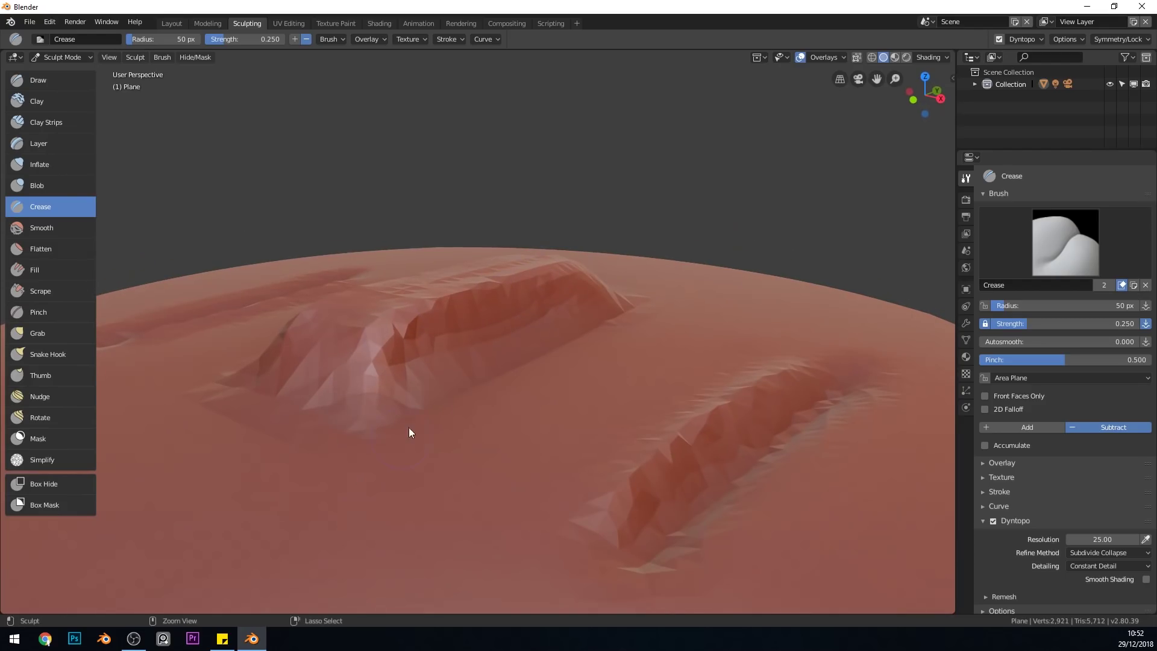
{"action": "mouse_move", "coordinate": [498, 416]}
{"action": "middle_mouse_down"}
{"action": "mouse_move", "coordinate": [512, 459]}
{"action": "mouse_move", "coordinate": [493, 338]}
{"action": "middle_mouse_up"}
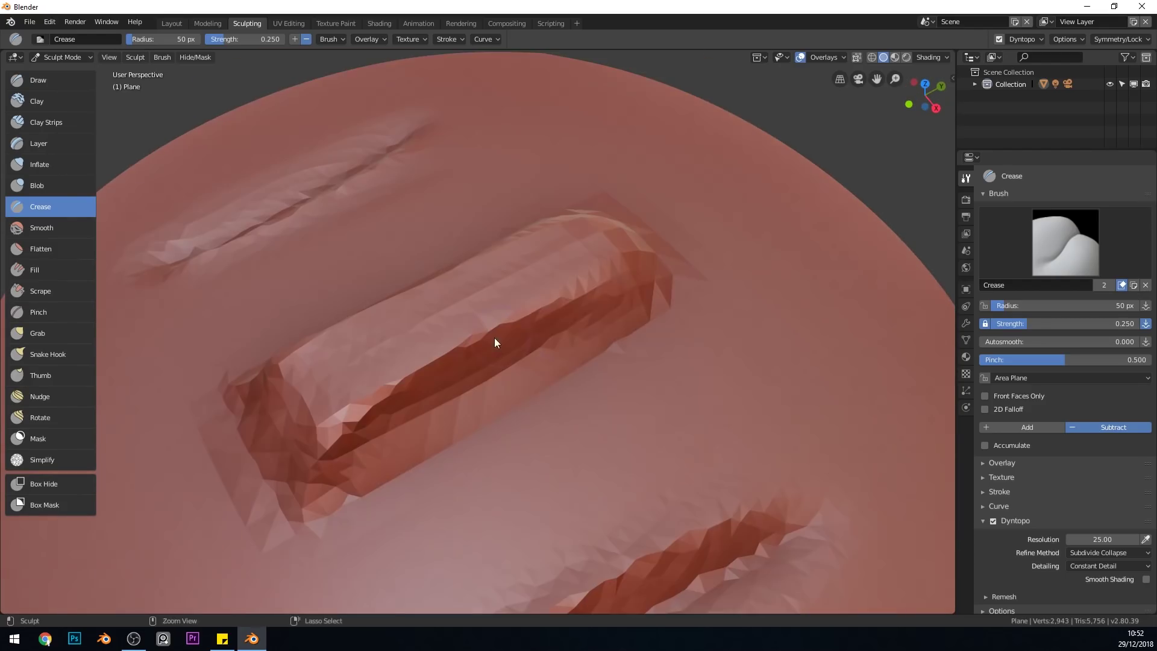
{"action": "left_click_drag", "start_coordinate": [494, 337], "coordinate": [352, 442]}
{"action": "middle_click_drag", "start_coordinate": [352, 442], "coordinate": [541, 378]}
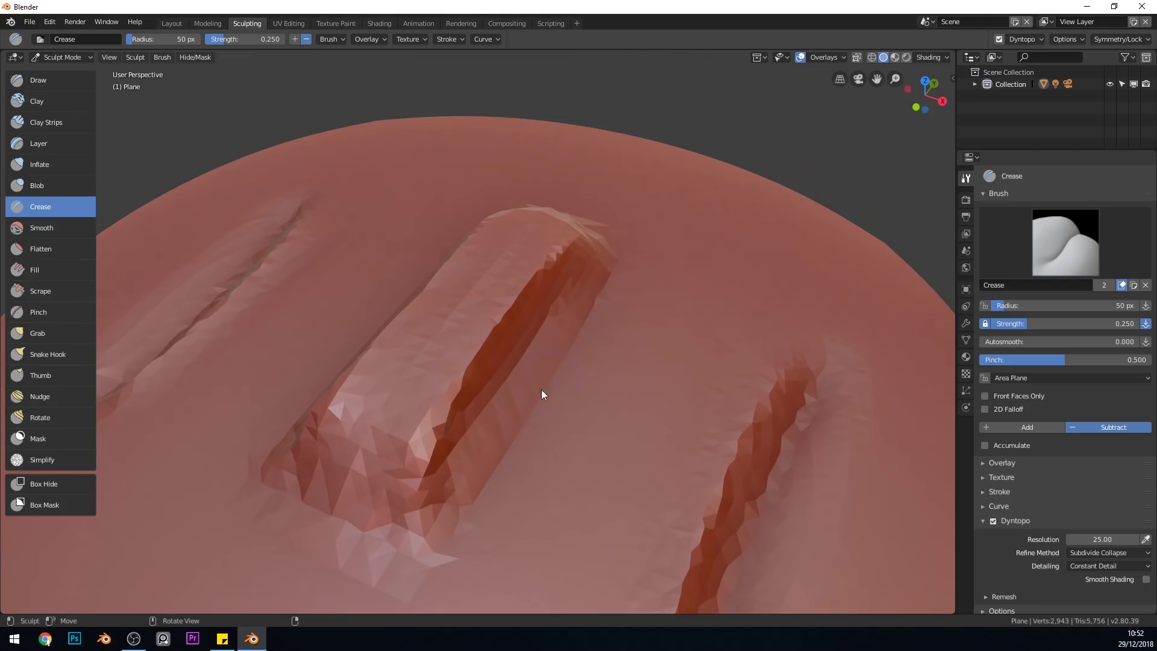
Step: Raise the Dyntopo resolution to 56.80 and run an inverted Crease stroke along the ridge's side edge
{"action": "left_click_drag", "start_coordinate": [1101, 539], "coordinate": [1153, 539]}
{"action": "mouse_move", "coordinate": [532, 293]}
{"action": "left_mouse_down", "text": "ctrl"}
{"action": "mouse_move", "coordinate": [571, 246]}
{"action": "mouse_move", "coordinate": [472, 359]}
{"action": "mouse_move", "coordinate": [408, 516]}
{"action": "left_mouse_up", "text": "ctrl"}
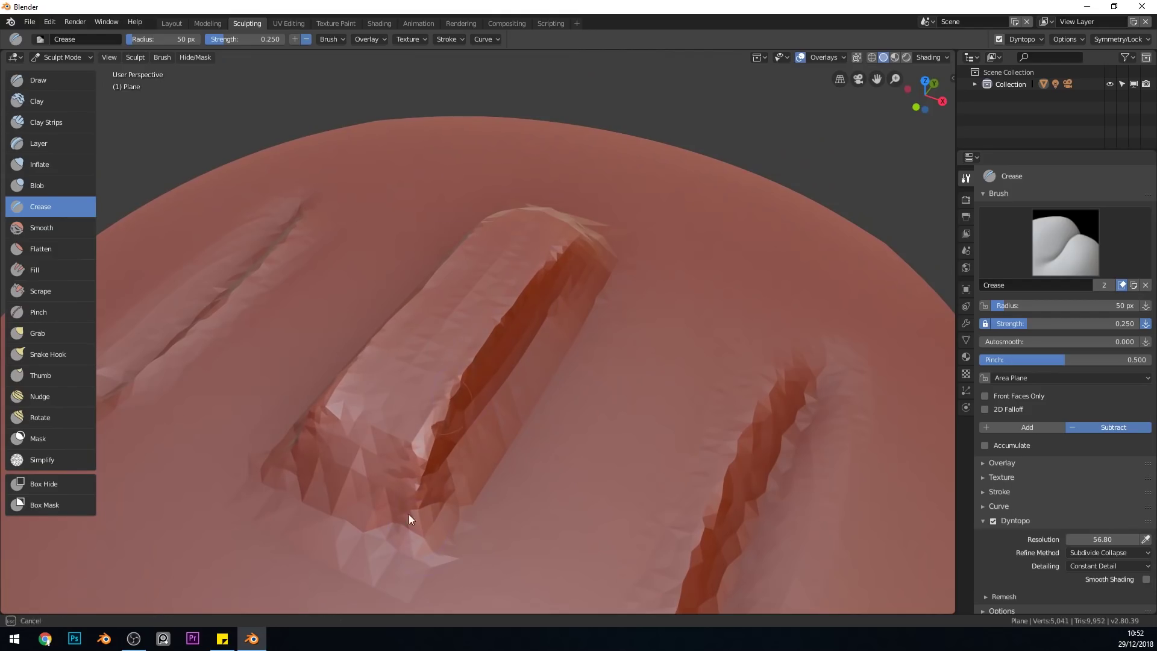
{"action": "mouse_move", "coordinate": [408, 516]}
{"action": "middle_mouse_down"}
{"action": "mouse_move", "coordinate": [523, 426]}
{"action": "mouse_move", "coordinate": [468, 485]}
{"action": "mouse_move", "coordinate": [496, 407]}
{"action": "middle_mouse_up"}
{"action": "scroll", "coordinate": [574, 377], "scroll_direction": "down", "scroll_amount": 3}
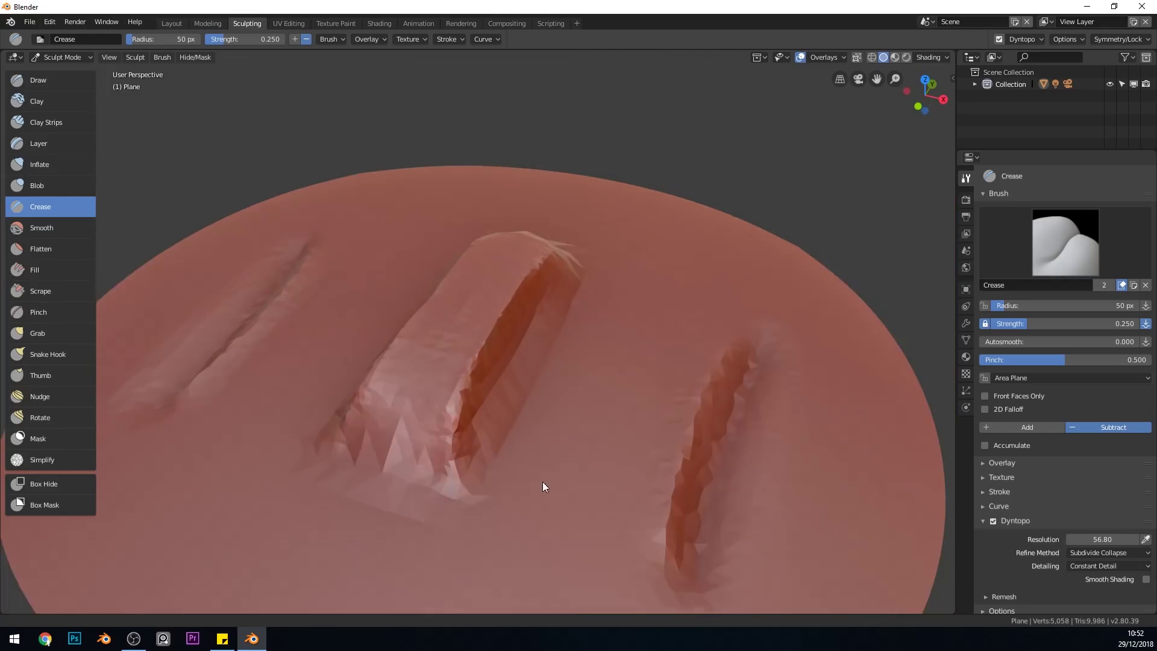
{"action": "middle_click_drag", "start_coordinate": [542, 482], "coordinate": [534, 495]}
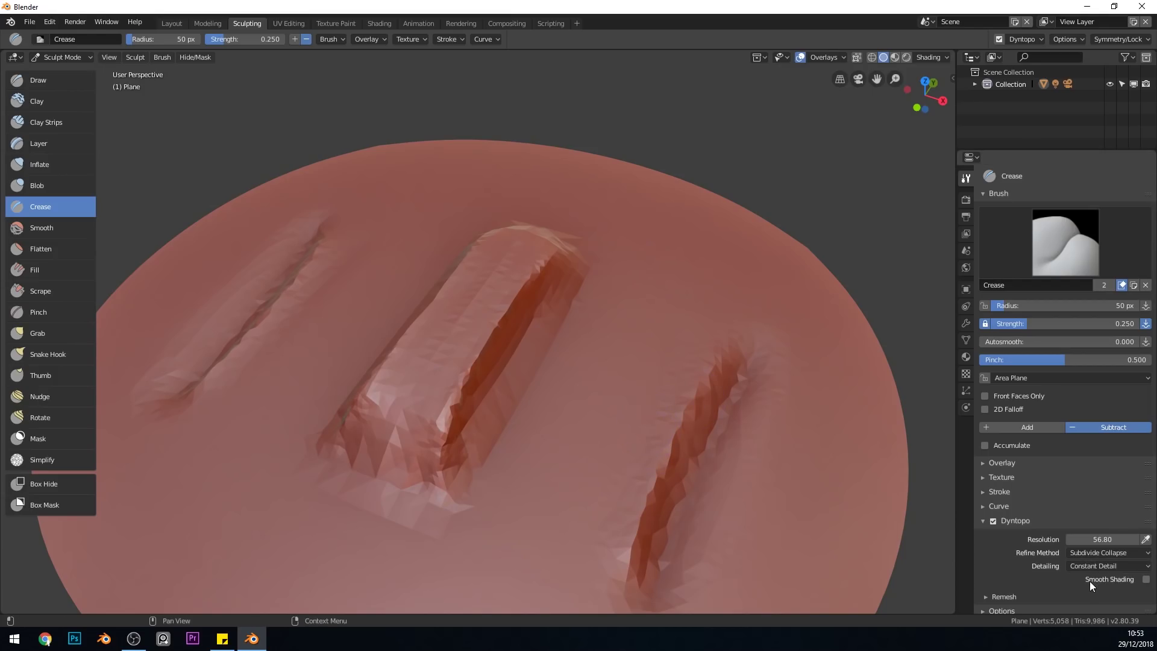
Step: Change the Dyntopo detailing to Relative Detail with a detail size of 5 px
{"action": "left_click", "coordinate": [1106, 565]}
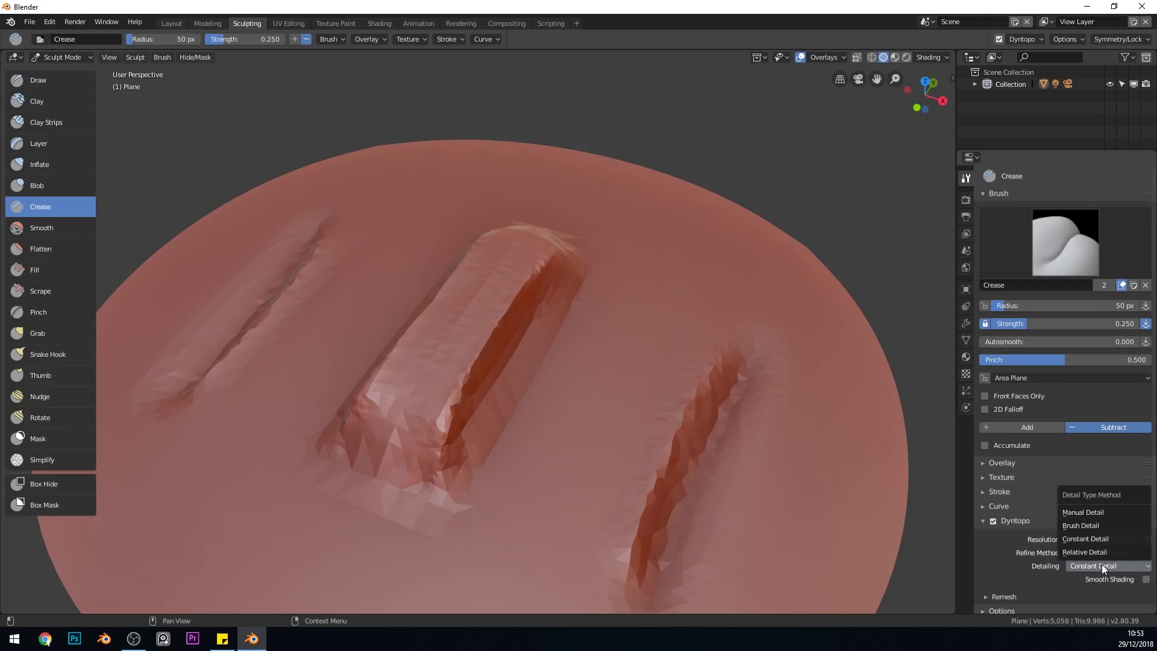
{"action": "left_click", "coordinate": [1104, 550]}
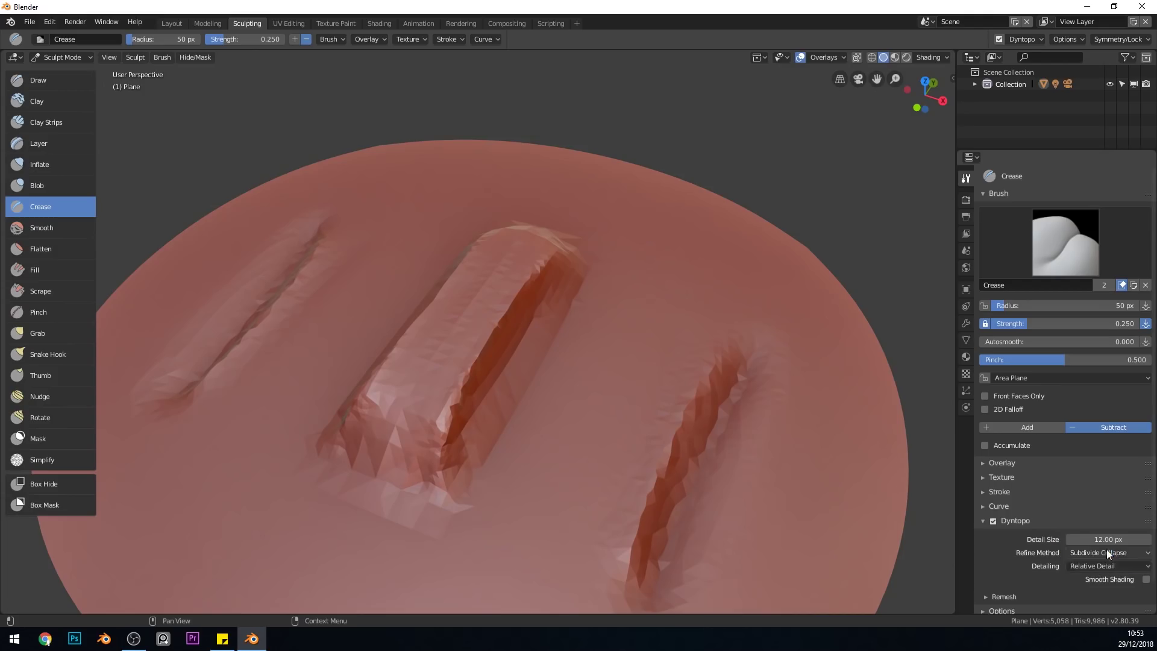
{"action": "scroll", "coordinate": [493, 401], "scroll_direction": "up", "scroll_amount": 5}
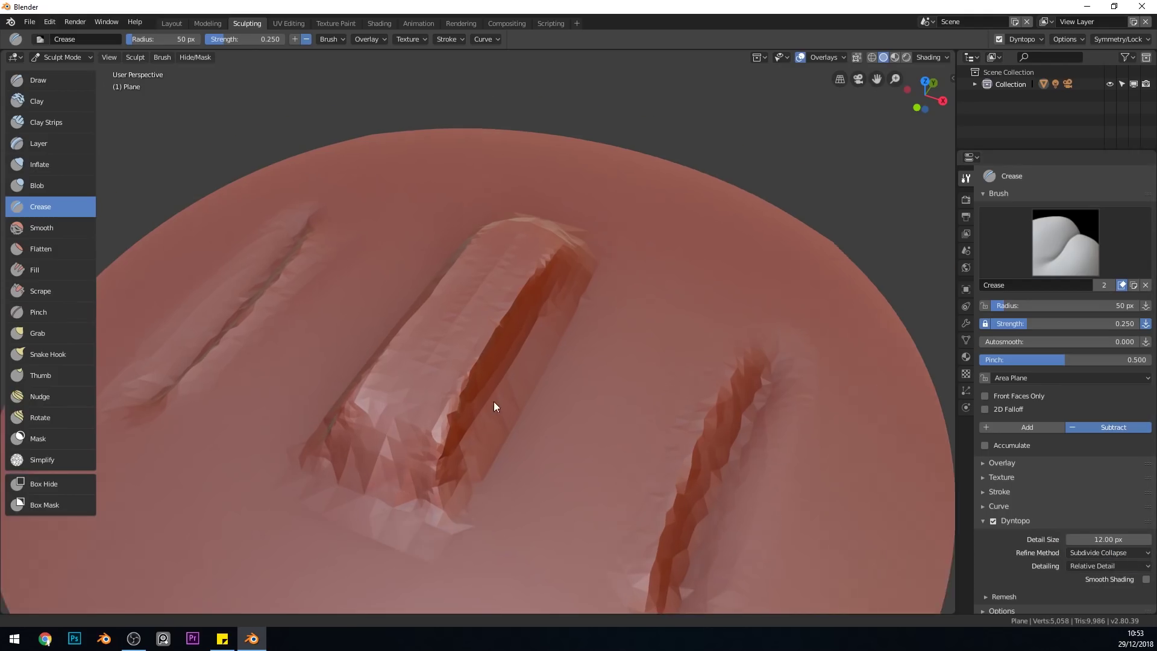
{"action": "mouse_move", "coordinate": [568, 459]}
{"action": "middle_mouse_down"}
{"action": "mouse_move", "coordinate": [542, 392]}
{"action": "mouse_move", "coordinate": [571, 400]}
{"action": "middle_mouse_up"}
{"action": "left_click", "coordinate": [1094, 538]}
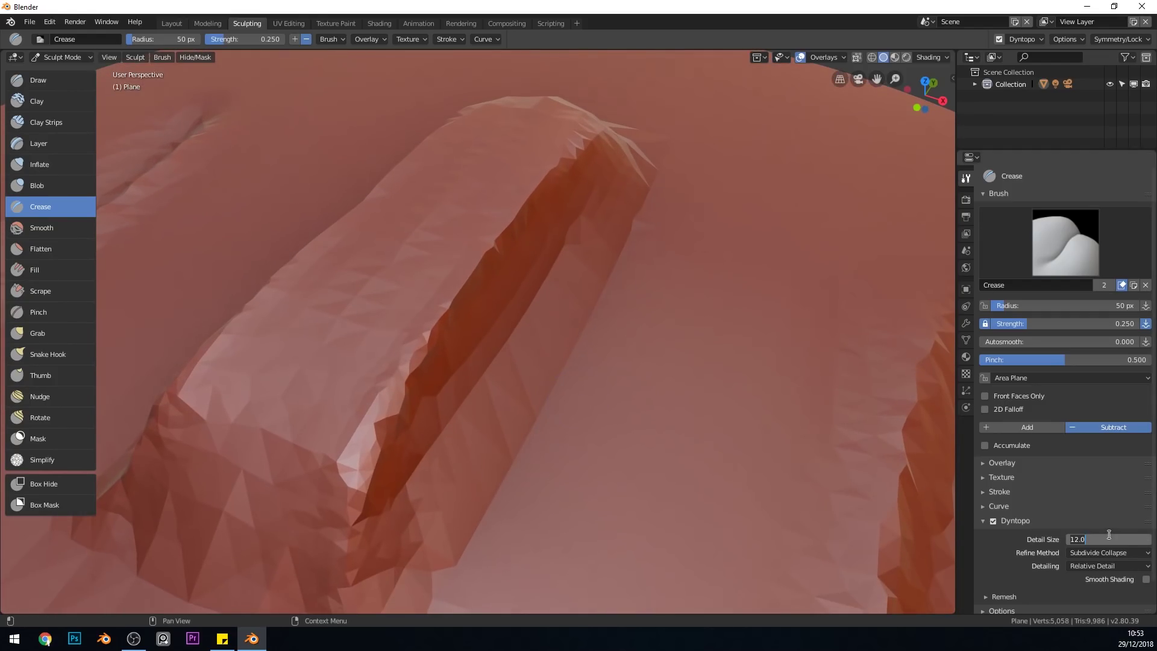
{"action": "type", "text": "5"}
{"action": "key", "text": "Return"}
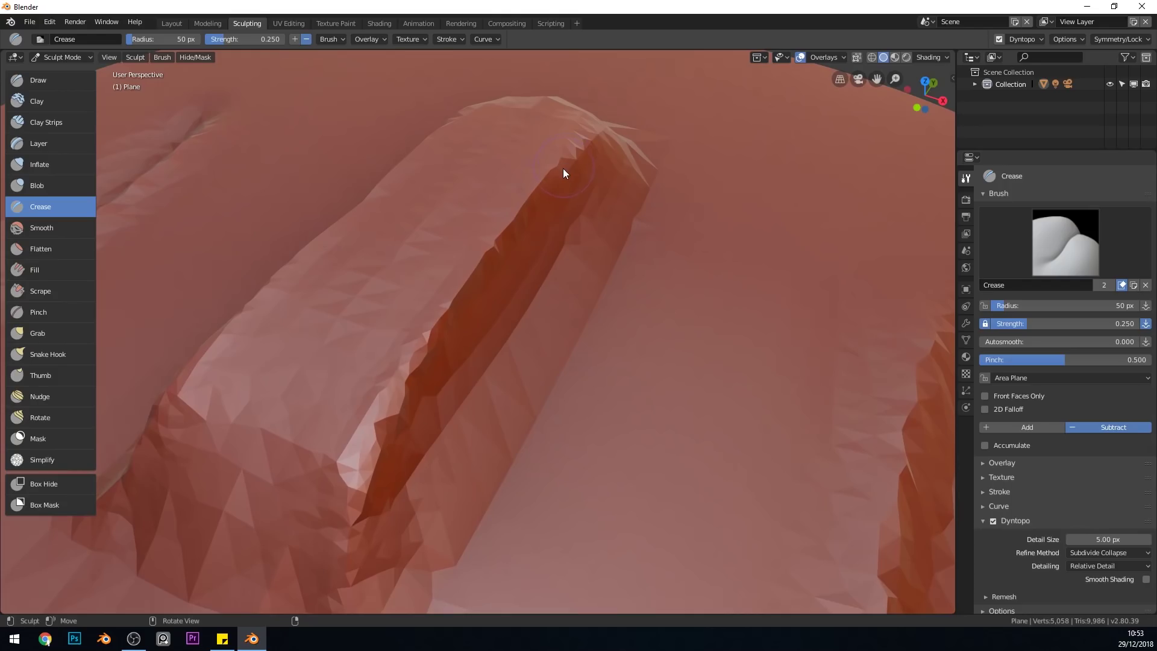
Step: Refine the central ridge's side edge and near corner with close-up Crease strokes at the finer detail
{"action": "left_click_drag", "start_coordinate": [577, 158], "coordinate": [335, 575]}
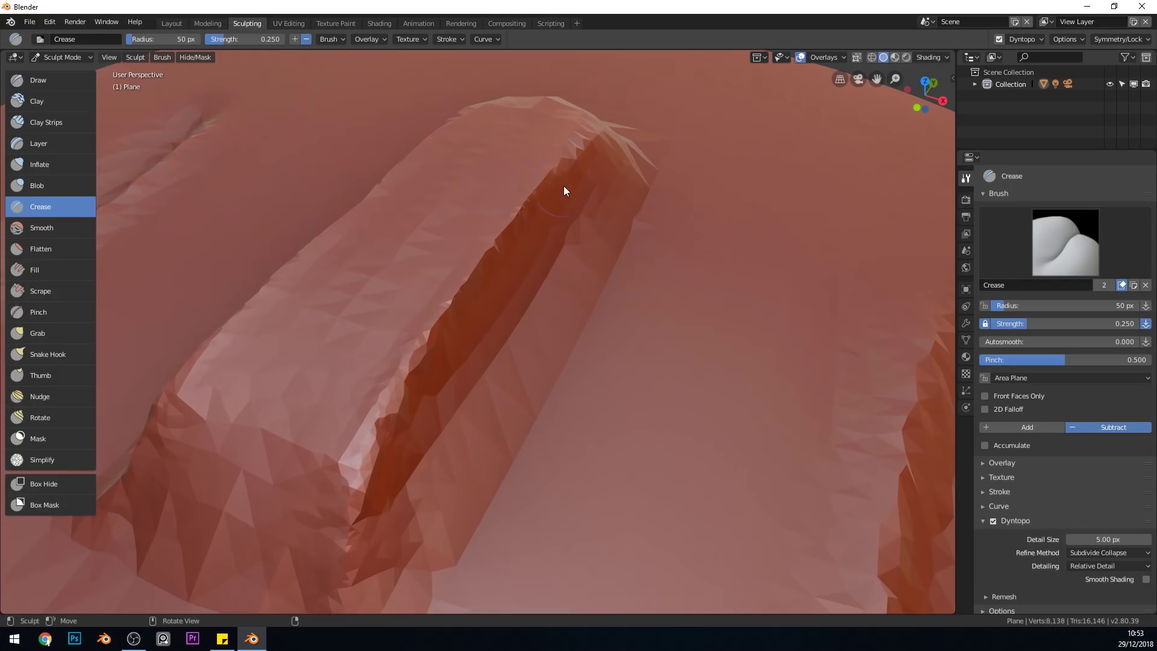
{"action": "middle_click_drag", "start_coordinate": [537, 233], "coordinate": [450, 370]}
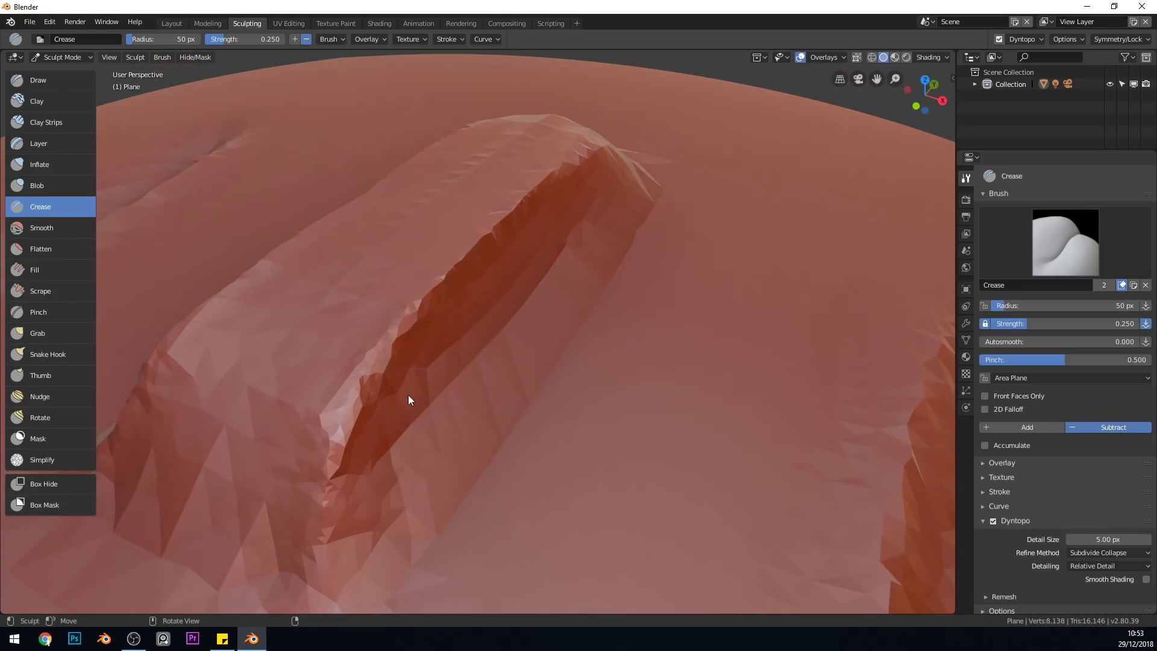
{"action": "mouse_move", "coordinate": [408, 399]}
{"action": "left_mouse_down"}
{"action": "mouse_move", "coordinate": [446, 284]}
{"action": "mouse_move", "coordinate": [491, 253]}
{"action": "mouse_move", "coordinate": [375, 529]}
{"action": "mouse_move", "coordinate": [332, 535]}
{"action": "mouse_move", "coordinate": [333, 384]}
{"action": "mouse_move", "coordinate": [346, 373]}
{"action": "left_mouse_up"}
{"action": "scroll", "coordinate": [390, 436], "scroll_direction": "up", "scroll_amount": 1}
{"action": "mouse_move", "coordinate": [347, 374]}
{"action": "middle_mouse_down"}
{"action": "mouse_move", "coordinate": [516, 314]}
{"action": "mouse_move", "coordinate": [549, 286]}
{"action": "mouse_move", "coordinate": [498, 290]}
{"action": "mouse_move", "coordinate": [512, 288]}
{"action": "middle_mouse_up"}
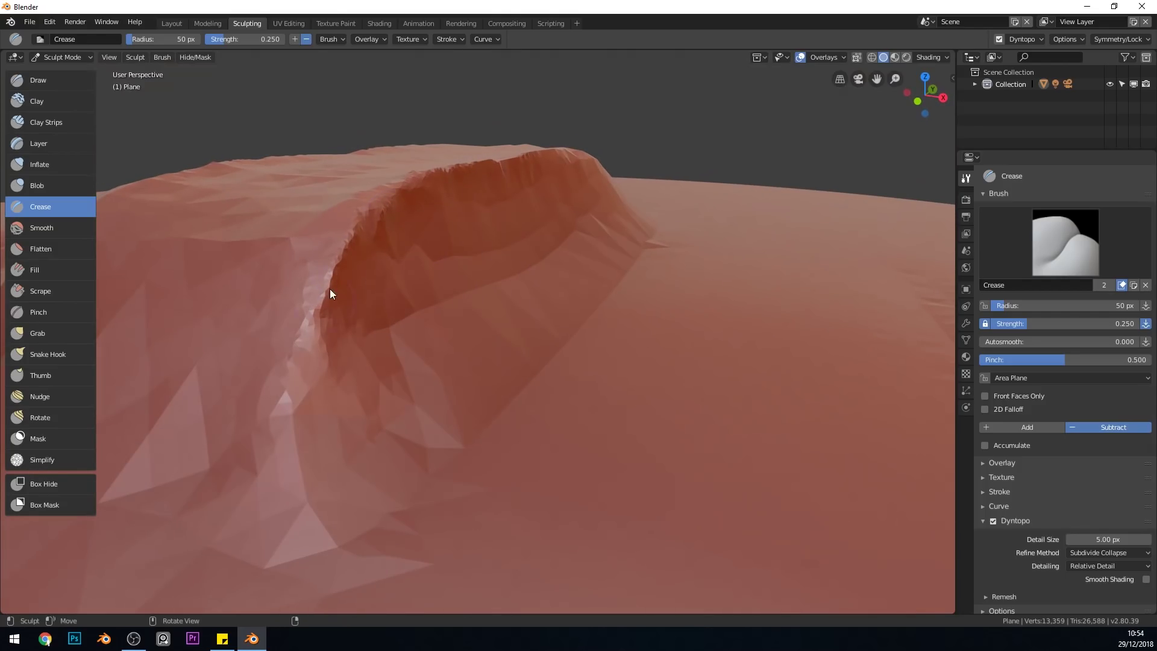
{"action": "mouse_move", "coordinate": [392, 289]}
{"action": "middle_mouse_down"}
{"action": "mouse_move", "coordinate": [423, 269]}
{"action": "mouse_move", "coordinate": [507, 155]}
{"action": "middle_mouse_up"}
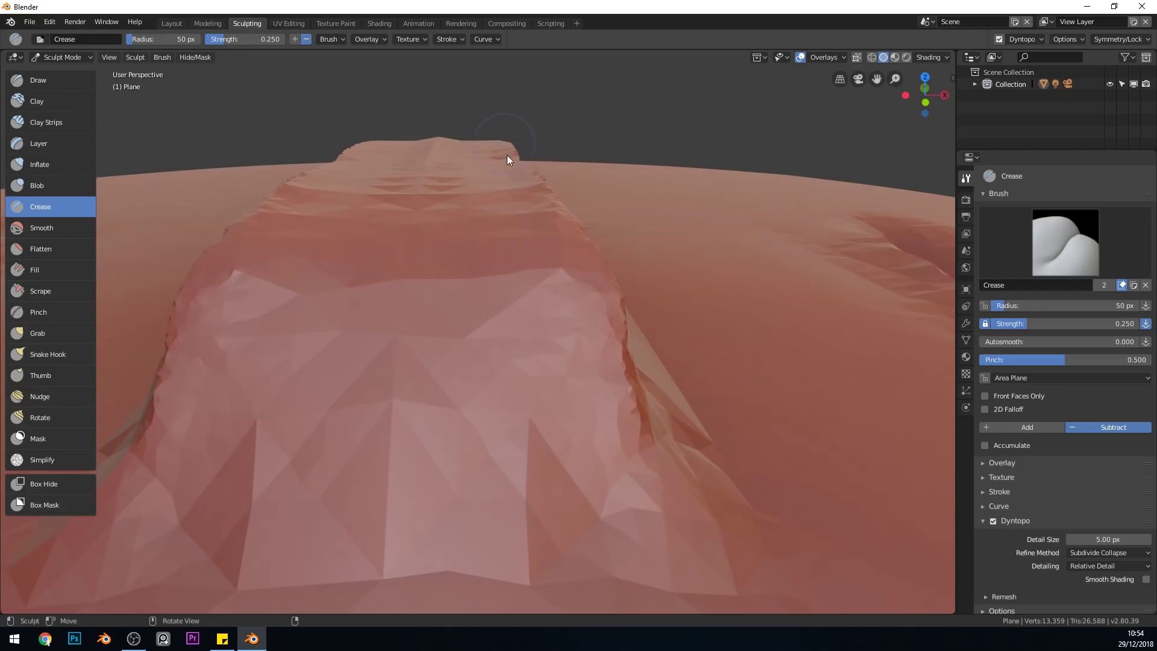
Step: Rework the central ridge's long side edge with Crease and smoothing strokes from a wider view
{"action": "mouse_move", "coordinate": [596, 254]}
{"action": "middle_mouse_down"}
{"action": "mouse_move", "coordinate": [578, 255]}
{"action": "mouse_move", "coordinate": [524, 382]}
{"action": "middle_mouse_up"}
{"action": "mouse_move", "coordinate": [510, 323]}
{"action": "middle_mouse_down"}
{"action": "mouse_move", "coordinate": [491, 338]}
{"action": "mouse_move", "coordinate": [587, 214]}
{"action": "middle_mouse_up"}
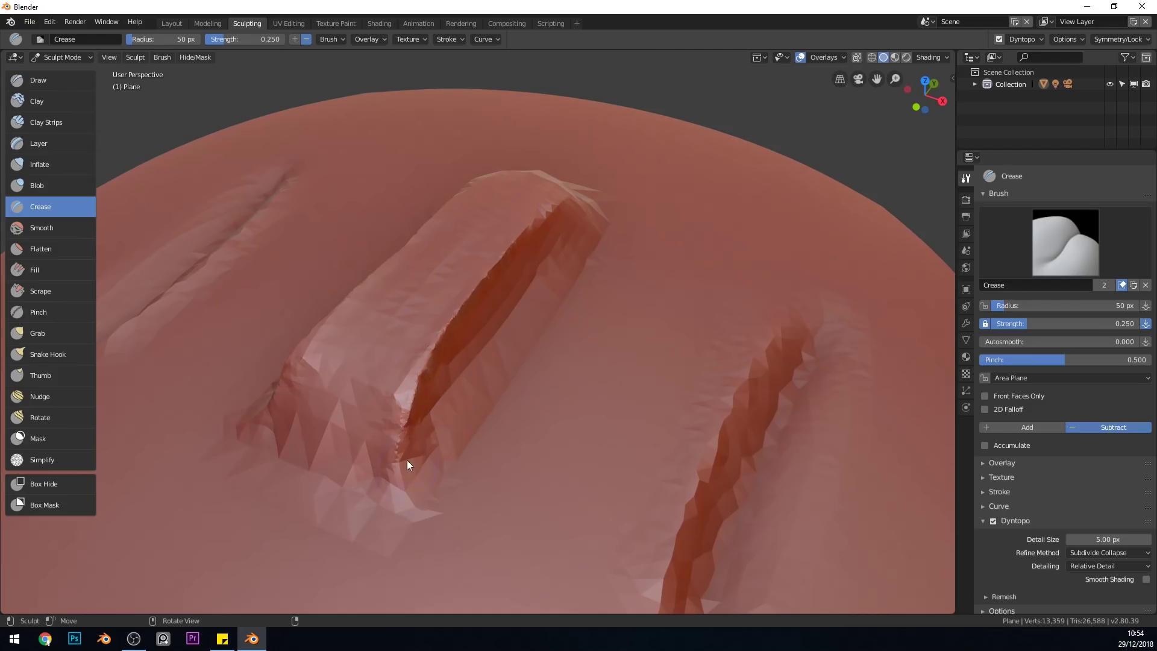
{"action": "mouse_move", "coordinate": [564, 209]}
{"action": "middle_mouse_down"}
{"action": "mouse_move", "coordinate": [542, 249]}
{"action": "mouse_move", "coordinate": [558, 224]}
{"action": "mouse_move", "coordinate": [520, 241]}
{"action": "middle_mouse_up"}
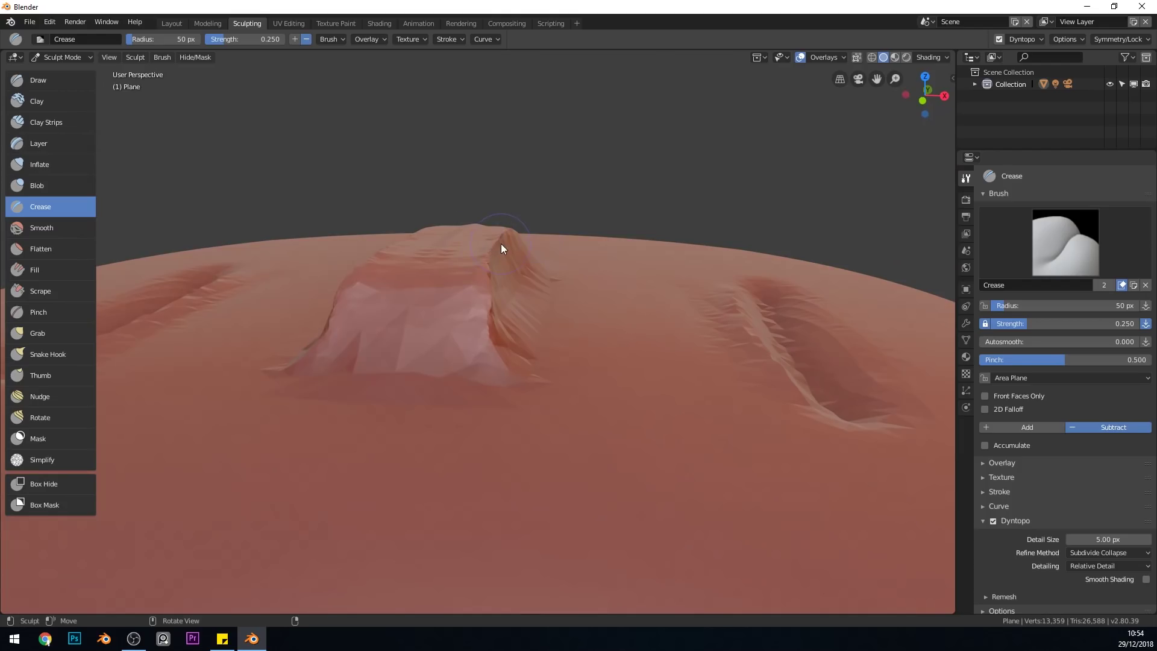
{"action": "mouse_move", "coordinate": [535, 303]}
{"action": "middle_mouse_down"}
{"action": "mouse_move", "coordinate": [506, 354]}
{"action": "mouse_move", "coordinate": [570, 205]}
{"action": "mouse_move", "coordinate": [576, 218]}
{"action": "mouse_move", "coordinate": [630, 212]}
{"action": "middle_mouse_up"}
{"action": "mouse_move", "coordinate": [630, 212]}
{"action": "left_mouse_down"}
{"action": "mouse_move", "coordinate": [486, 280]}
{"action": "mouse_move", "coordinate": [386, 398]}
{"action": "left_mouse_up"}
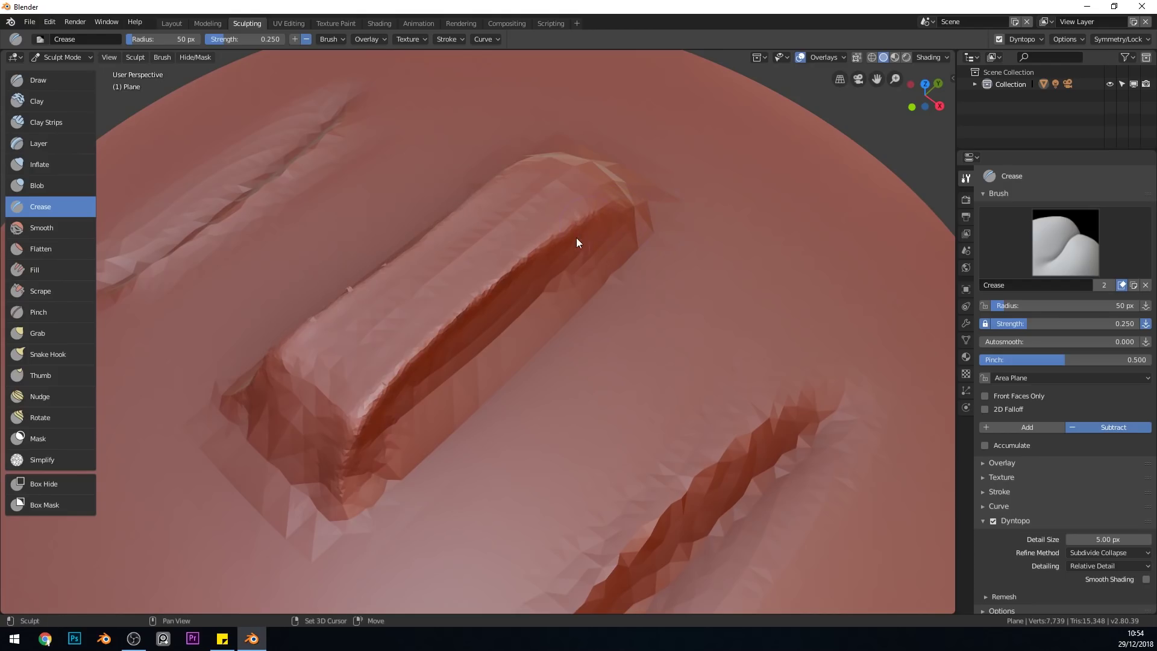
Step: Tighten the central ridge's long side edge with repeated Pinch brush strokes running between its far end and near corner
{"action": "middle_click_drag", "start_coordinate": [359, 497], "coordinate": [523, 325]}
{"action": "mouse_move", "coordinate": [456, 359]}
{"action": "middle_mouse_down"}
{"action": "mouse_move", "coordinate": [508, 352]}
{"action": "mouse_move", "coordinate": [471, 358]}
{"action": "middle_mouse_up"}
{"action": "scroll", "coordinate": [471, 358], "scroll_direction": "up", "scroll_amount": 3}
{"action": "middle_click_drag", "start_coordinate": [400, 441], "coordinate": [417, 432]}
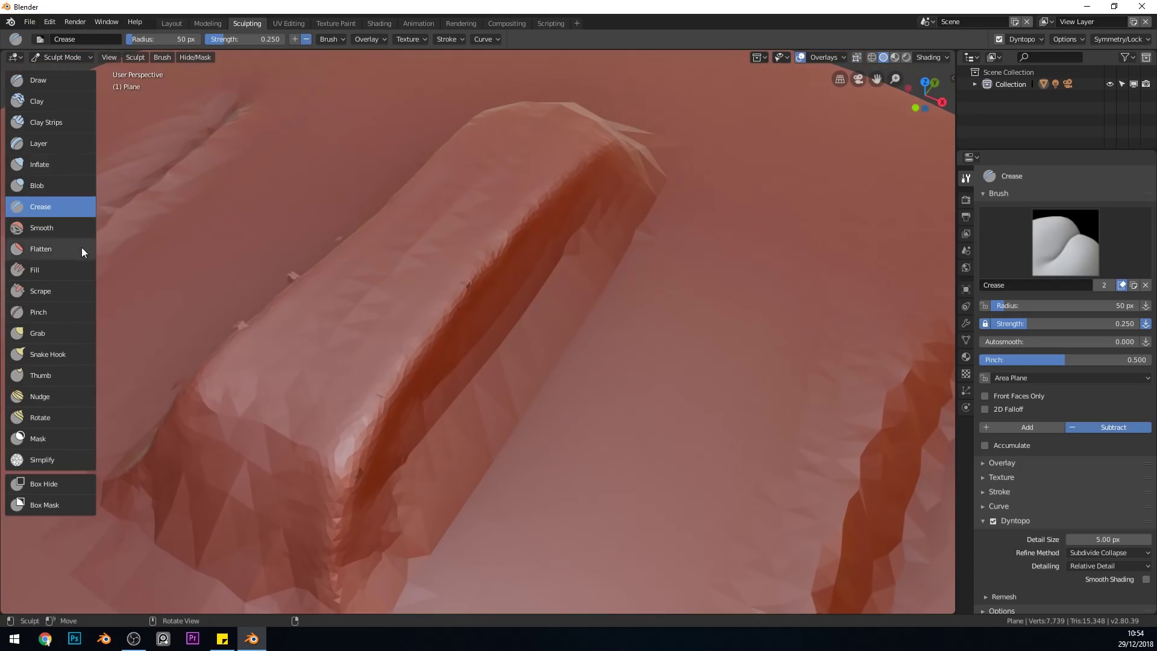
{"action": "left_click", "coordinate": [64, 313]}
{"action": "middle_click_drag", "start_coordinate": [584, 265], "coordinate": [570, 263]}
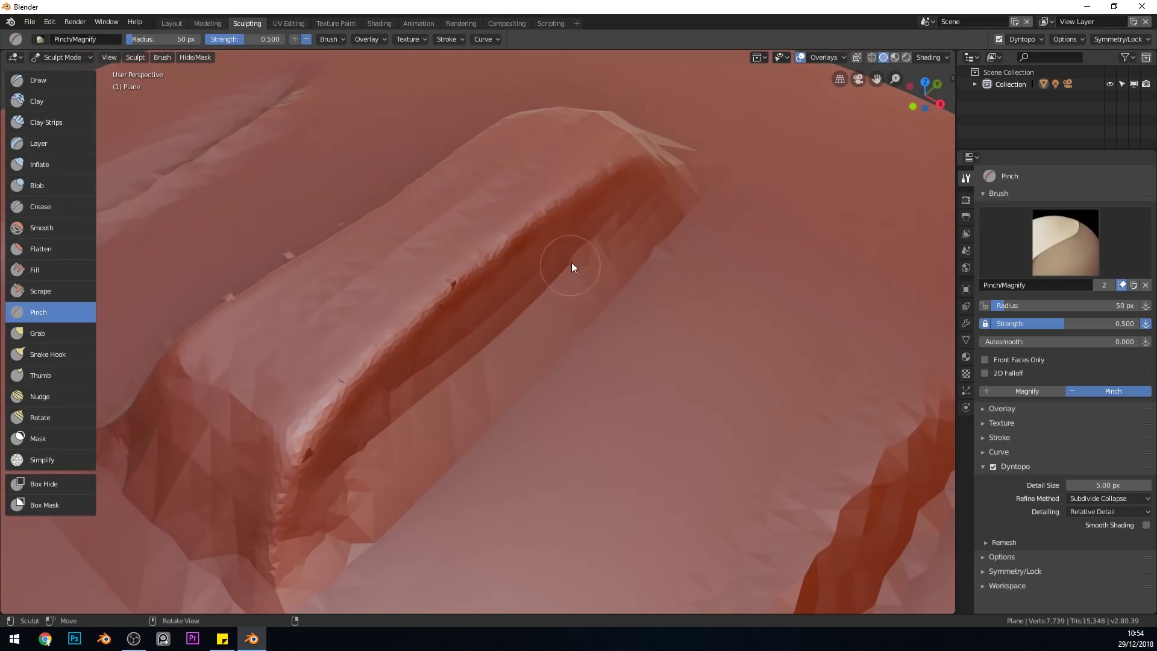
{"action": "left_click_drag", "start_coordinate": [636, 155], "coordinate": [435, 291]}
{"action": "mouse_move", "coordinate": [483, 255]}
{"action": "left_mouse_down"}
{"action": "mouse_move", "coordinate": [341, 408]}
{"action": "mouse_move", "coordinate": [388, 359]}
{"action": "mouse_move", "coordinate": [403, 317]}
{"action": "mouse_move", "coordinate": [289, 482]}
{"action": "left_mouse_up"}
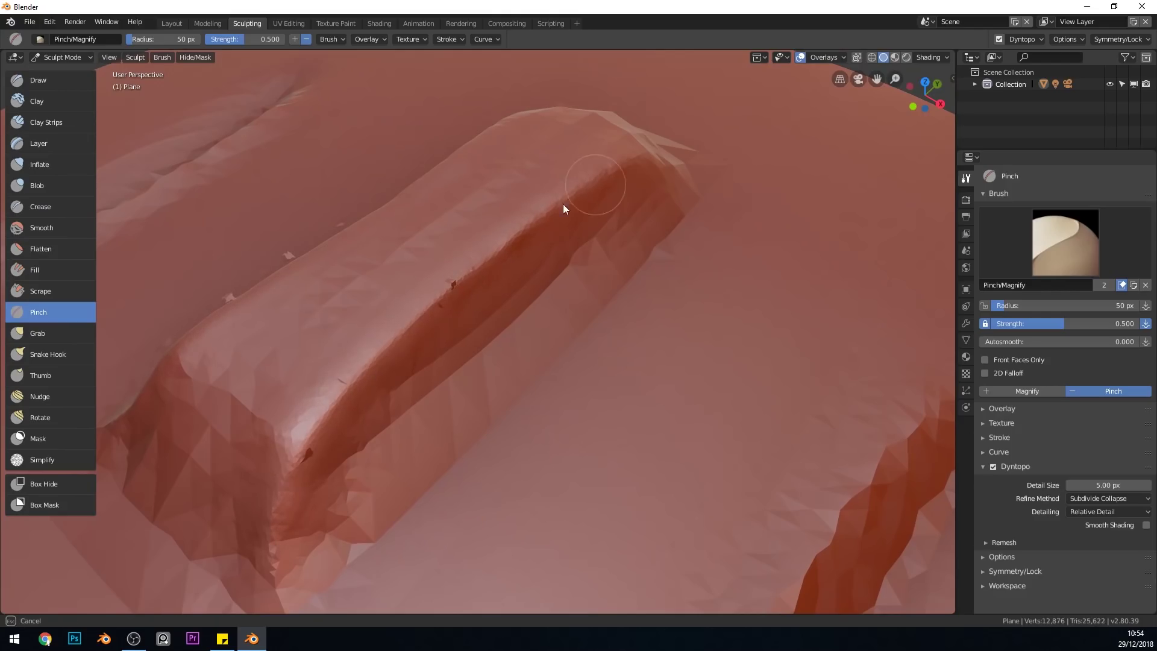
{"action": "left_click_drag", "start_coordinate": [449, 289], "coordinate": [288, 473]}
{"action": "left_click_drag", "start_coordinate": [342, 389], "coordinate": [557, 205]}
Step: Leave Sculpt Mode and re-enter it so that Dyntopo is off for the sculpted plane
{"action": "mouse_move", "coordinate": [413, 354]}
{"action": "middle_mouse_down"}
{"action": "mouse_move", "coordinate": [436, 358]}
{"action": "mouse_move", "coordinate": [553, 229]}
{"action": "mouse_move", "coordinate": [523, 300]}
{"action": "mouse_move", "coordinate": [477, 225]}
{"action": "mouse_move", "coordinate": [540, 204]}
{"action": "middle_mouse_up"}
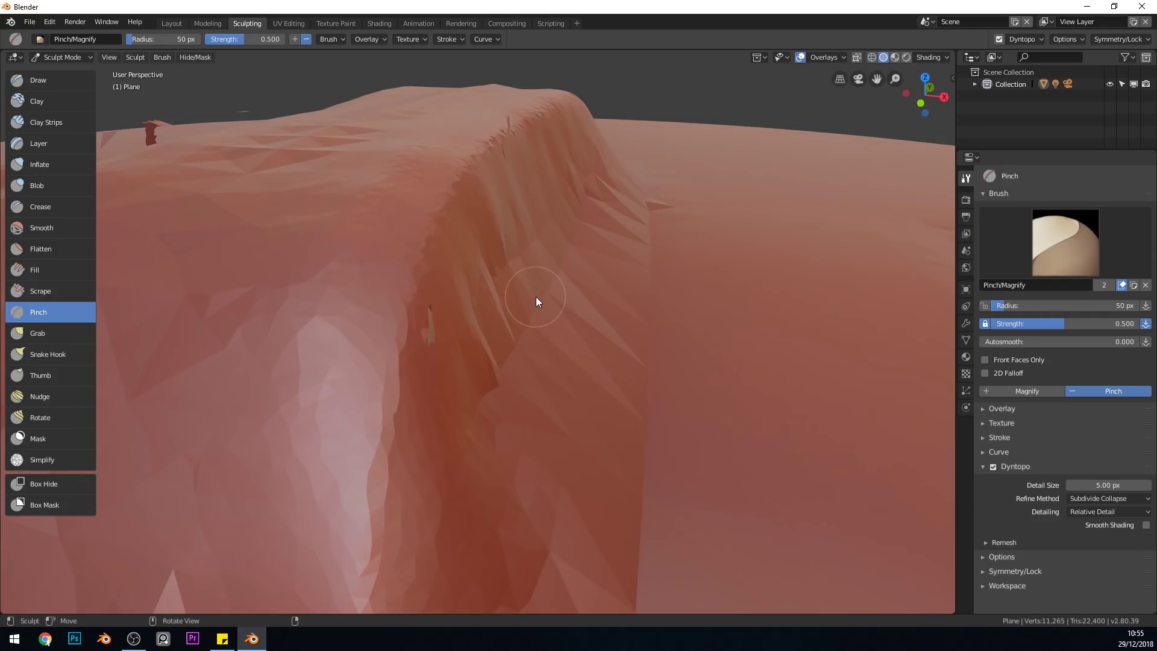
{"action": "scroll", "coordinate": [534, 303], "scroll_direction": "down", "scroll_amount": 2}
{"action": "key", "text": "Tab"}
{"action": "key", "text": "Tab"}
{"action": "scroll", "coordinate": [516, 316], "scroll_direction": "down", "scroll_amount": 1}
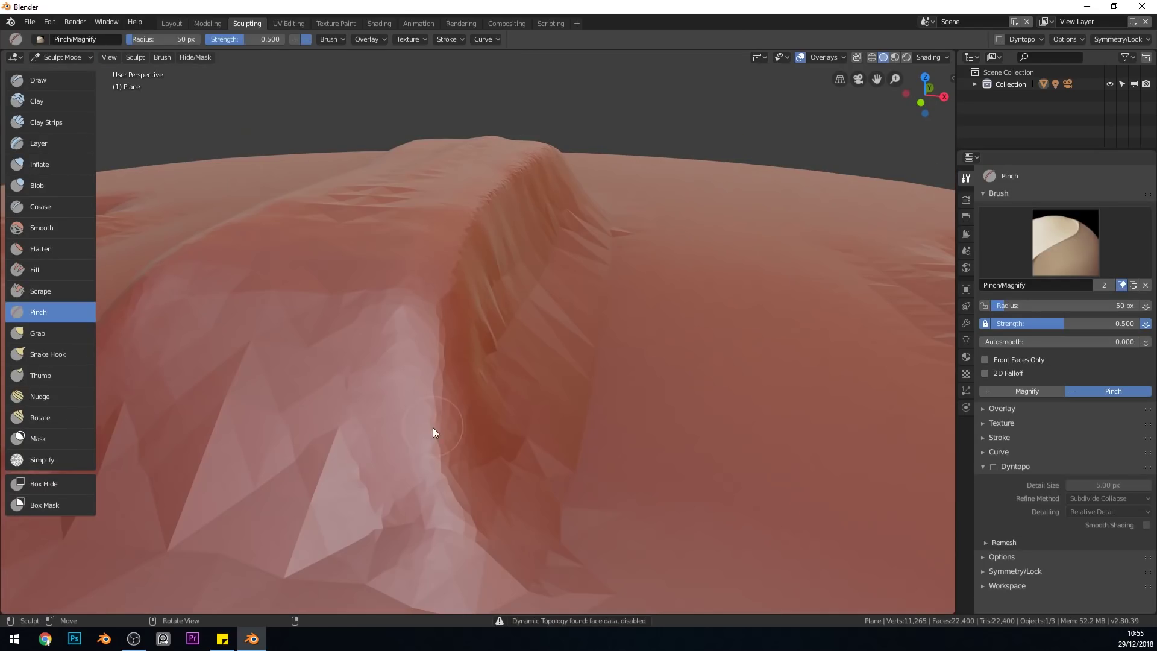
{"action": "left_click_drag", "start_coordinate": [518, 164], "coordinate": [547, 147]}
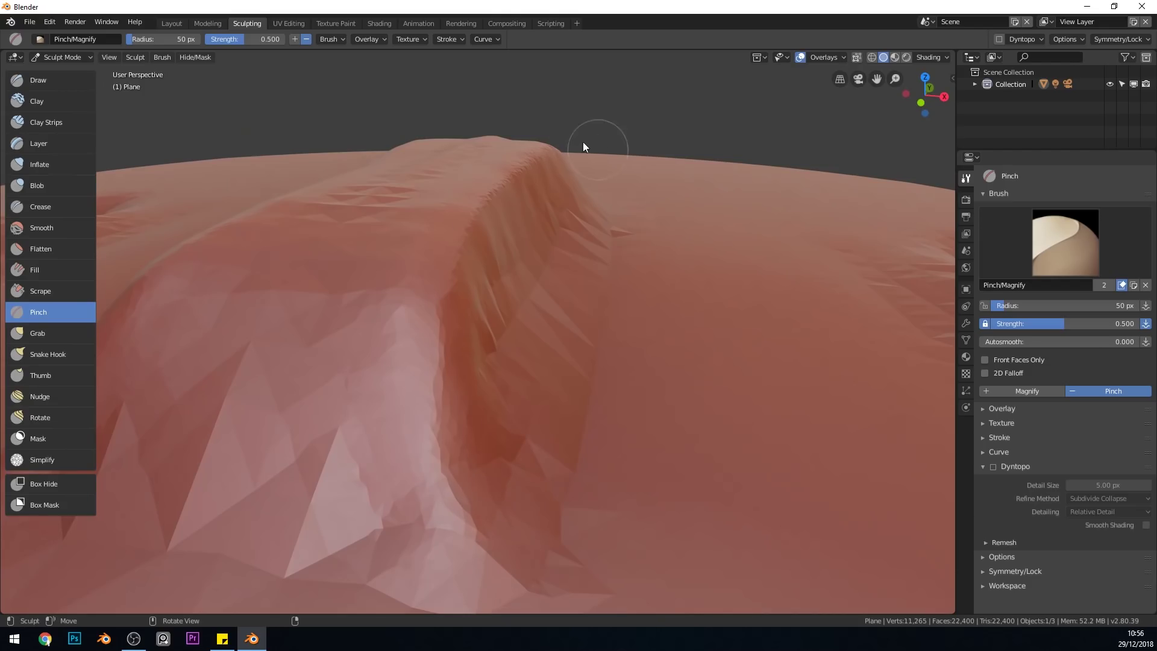
Step: Flatten the faceted near end of the central ridge with the Flatten brush at 50 px radius and 0.500 strength
{"action": "middle_click_drag", "start_coordinate": [474, 525], "coordinate": [602, 485]}
{"action": "middle_click_drag", "start_coordinate": [578, 305], "coordinate": [588, 299]}
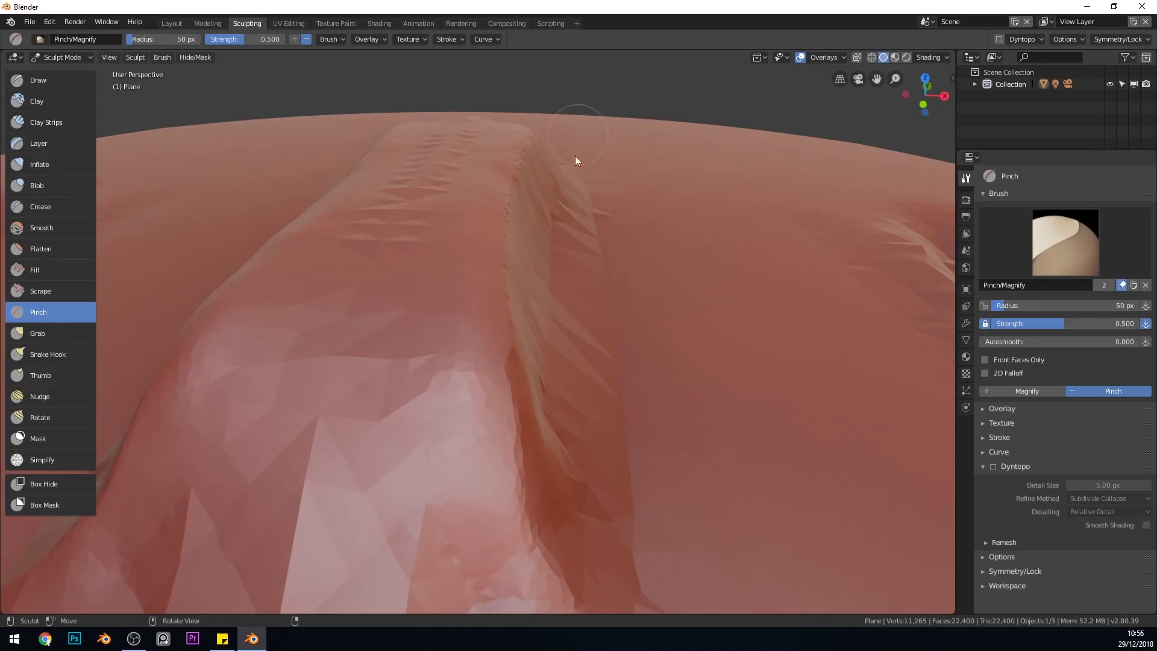
{"action": "mouse_move", "coordinate": [578, 160]}
{"action": "middle_mouse_down"}
{"action": "mouse_move", "coordinate": [558, 248]}
{"action": "mouse_move", "coordinate": [570, 217]}
{"action": "middle_mouse_up"}
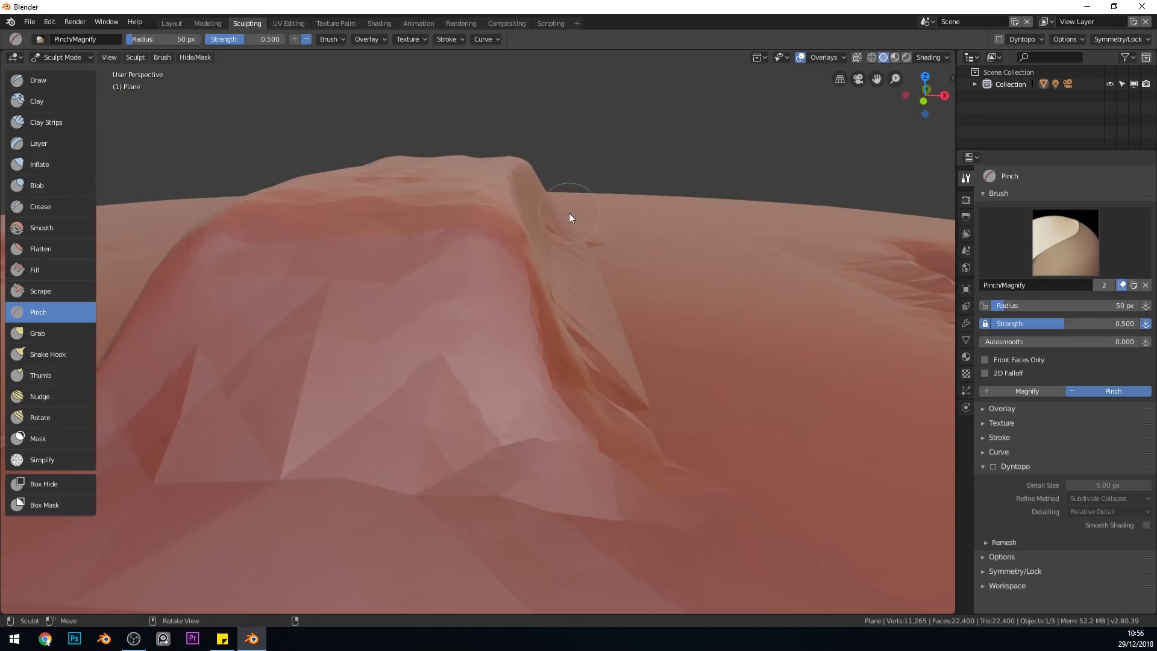
{"action": "middle_click_drag", "start_coordinate": [536, 180], "coordinate": [539, 192]}
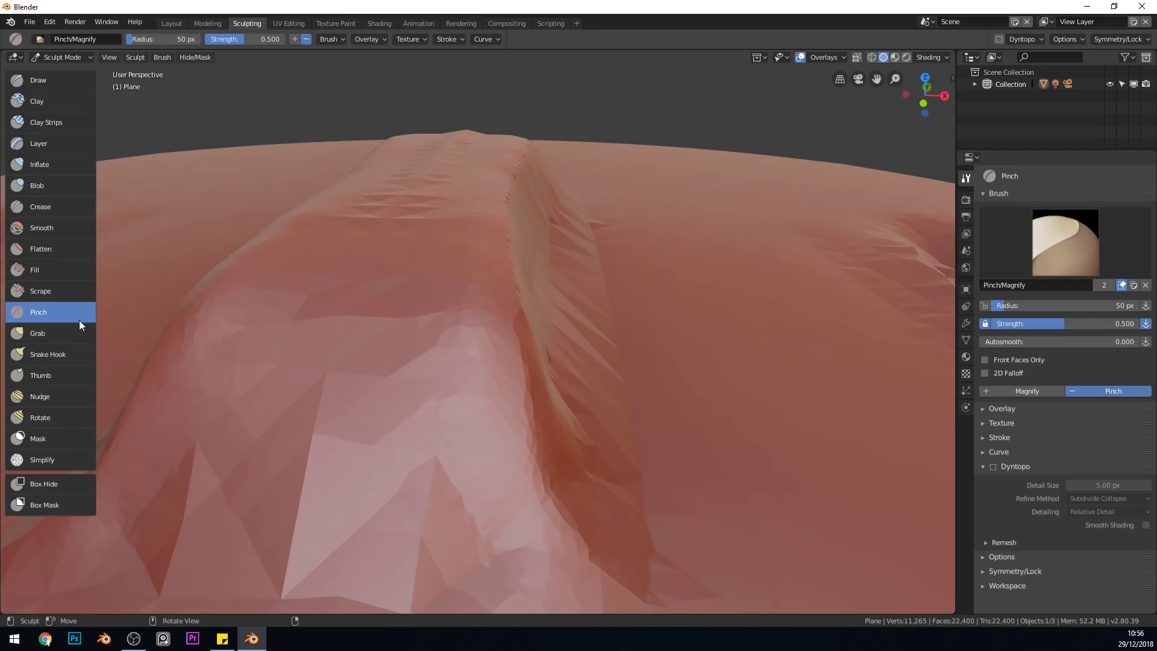
{"action": "left_click", "coordinate": [71, 250]}
{"action": "scroll", "coordinate": [489, 364], "scroll_direction": "down", "scroll_amount": 1}
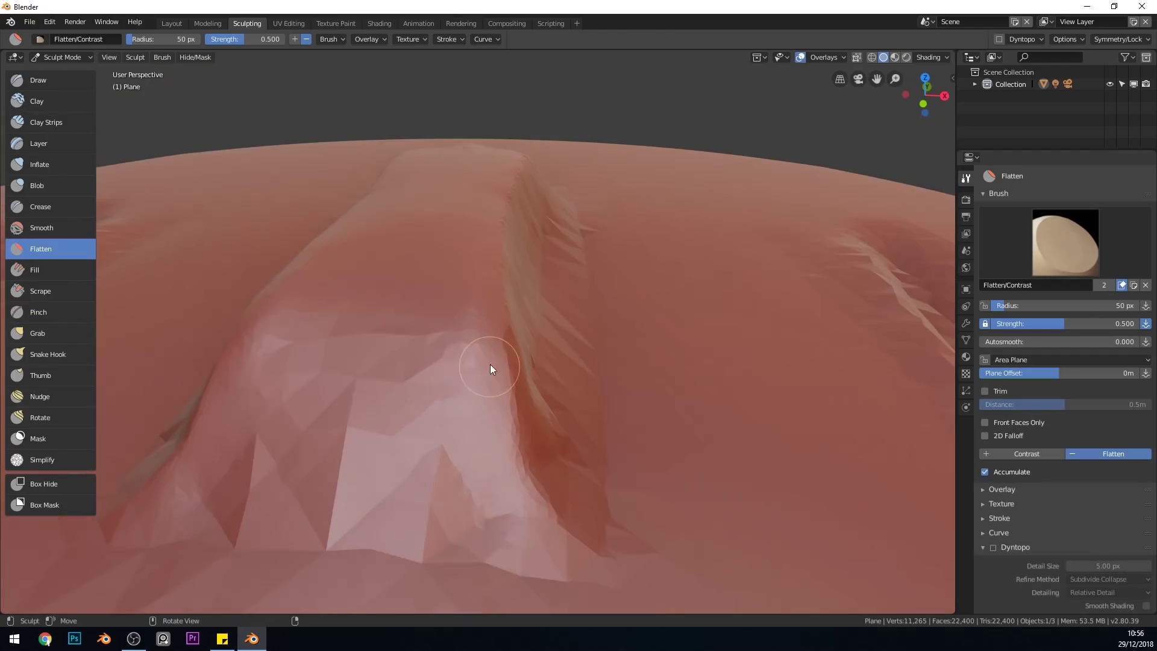
{"action": "scroll", "coordinate": [490, 364], "scroll_direction": "down", "scroll_amount": 1}
{"action": "mouse_move", "coordinate": [388, 373]}
{"action": "left_mouse_down"}
{"action": "mouse_move", "coordinate": [389, 443]}
{"action": "mouse_move", "coordinate": [416, 376]}
{"action": "left_mouse_up"}
{"action": "mouse_move", "coordinate": [447, 362]}
{"action": "left_mouse_down"}
{"action": "mouse_move", "coordinate": [472, 439]}
{"action": "mouse_move", "coordinate": [464, 289]}
{"action": "mouse_move", "coordinate": [441, 439]}
{"action": "mouse_move", "coordinate": [406, 511]}
{"action": "mouse_move", "coordinate": [425, 459]}
{"action": "left_mouse_up"}
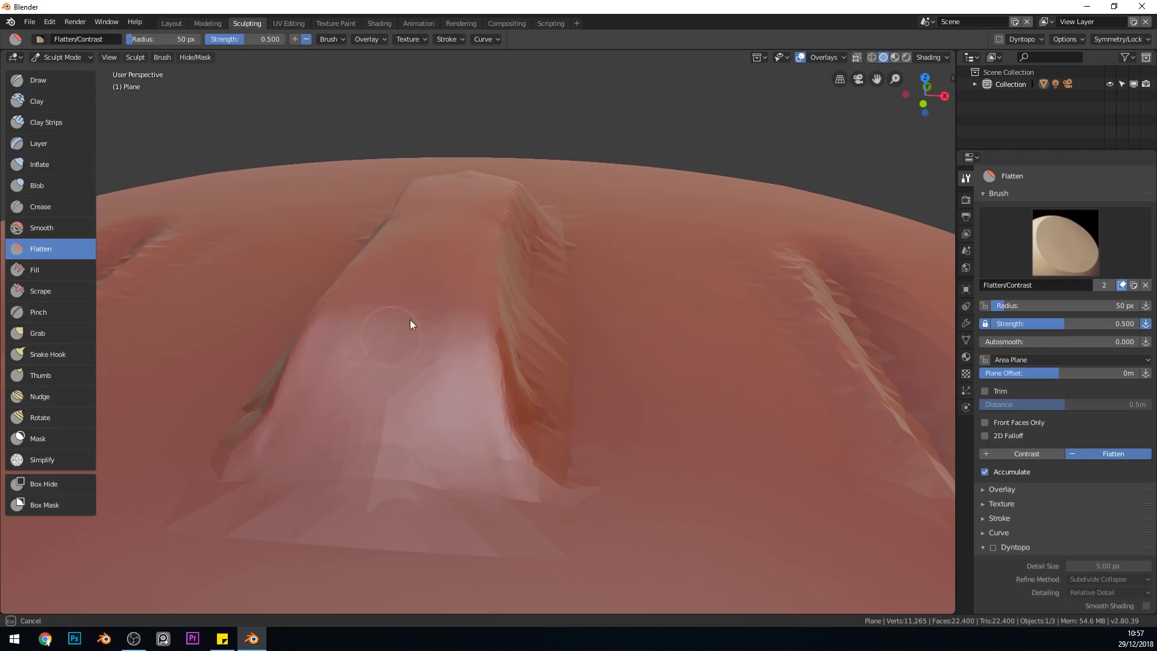
Step: Flatten and smooth the central ridge's long side wall from the far end down to the near corner
{"action": "middle_click_drag", "start_coordinate": [455, 441], "coordinate": [430, 320]}
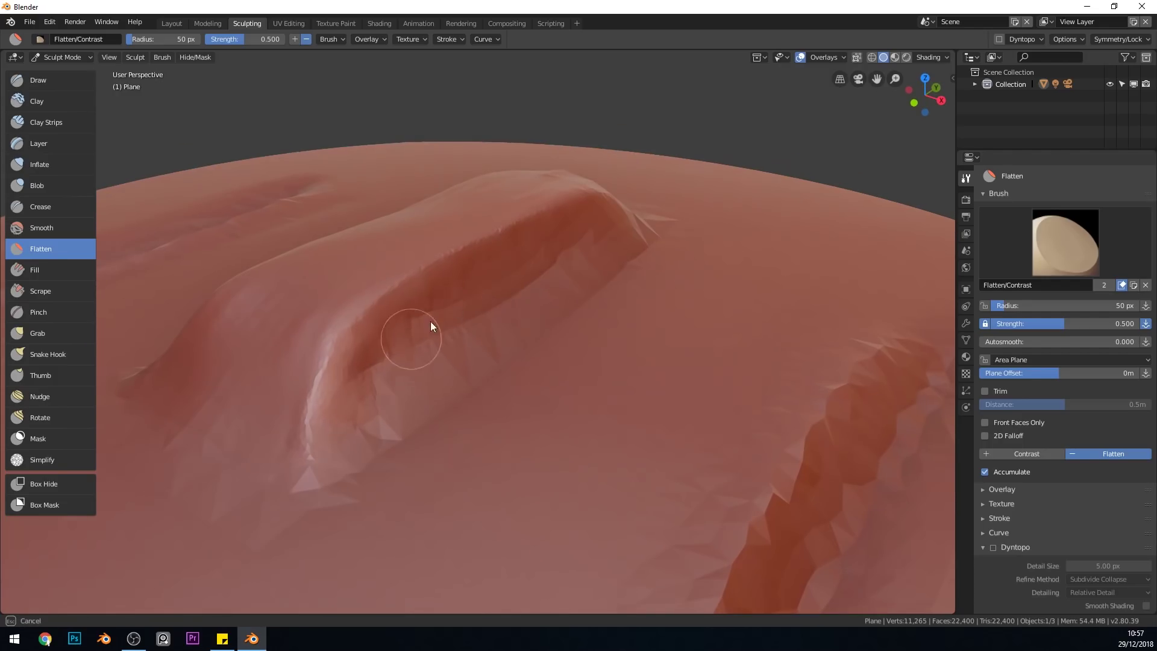
{"action": "mouse_move", "coordinate": [378, 367]}
{"action": "left_mouse_down"}
{"action": "mouse_move", "coordinate": [546, 298]}
{"action": "mouse_move", "coordinate": [388, 374]}
{"action": "left_mouse_up"}
{"action": "left_click_drag", "start_coordinate": [541, 256], "coordinate": [385, 406]}
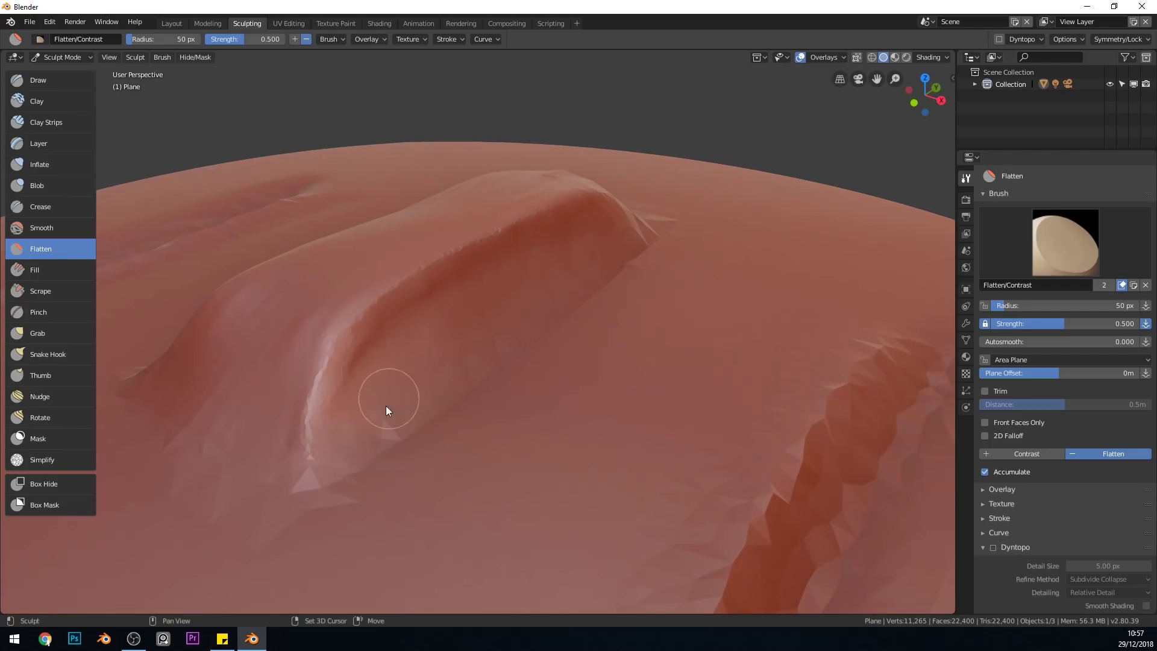
{"action": "middle_click_drag", "start_coordinate": [557, 274], "coordinate": [564, 278]}
{"action": "mouse_move", "coordinate": [551, 265]}
{"action": "left_mouse_down"}
{"action": "mouse_move", "coordinate": [532, 254]}
{"action": "mouse_move", "coordinate": [436, 359]}
{"action": "mouse_move", "coordinate": [505, 306]}
{"action": "left_mouse_up"}
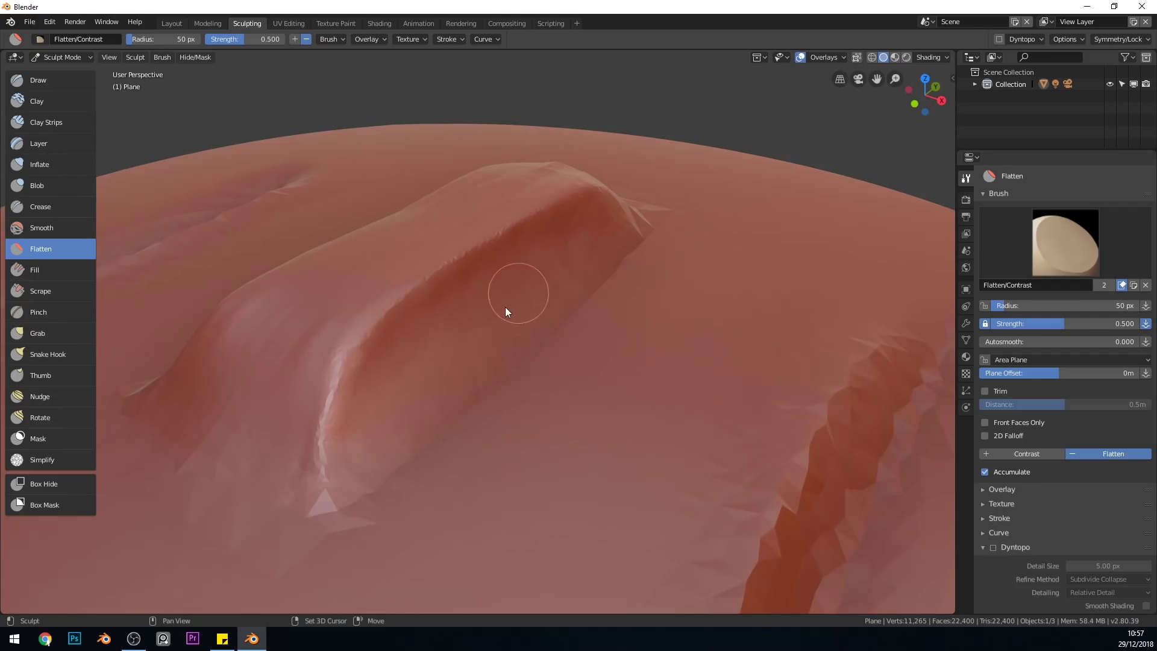
{"action": "middle_click_drag", "start_coordinate": [376, 336], "coordinate": [402, 334]}
{"action": "left_click_drag", "start_coordinate": [338, 385], "coordinate": [429, 408]}
Step: Re-enable Dyntopo and flatten and smooth the central ridge's top, opposite side and rough lower edges
{"action": "key", "text": "ctrl+d"}
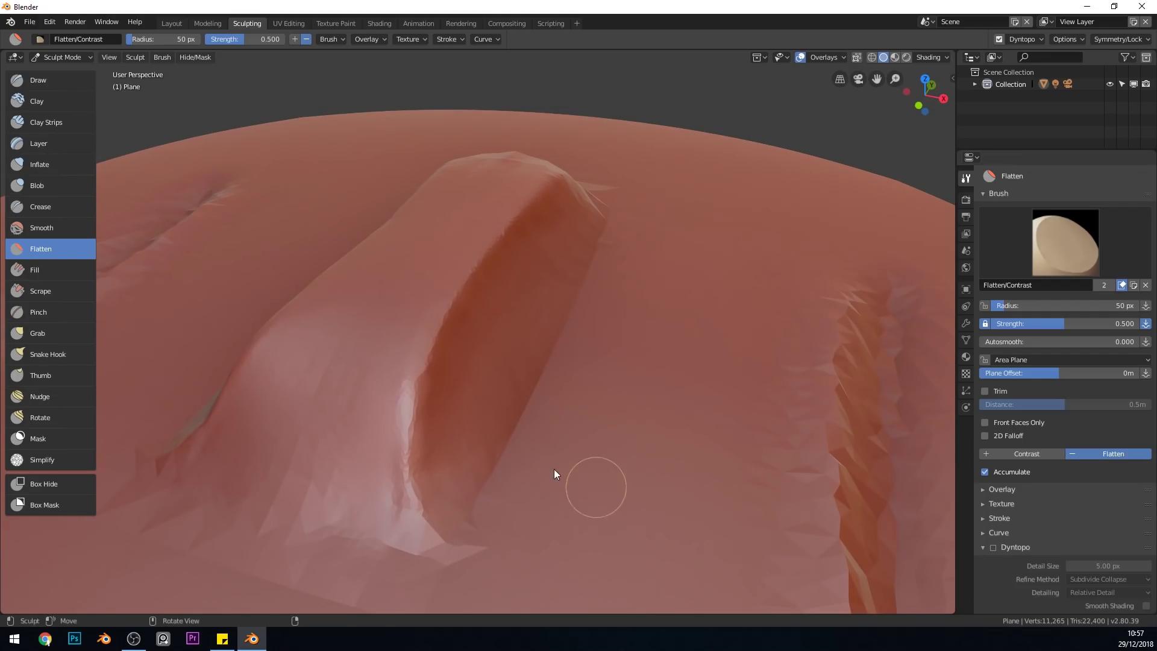
{"action": "middle_click_drag", "start_coordinate": [490, 352], "coordinate": [518, 481]}
{"action": "mouse_move", "coordinate": [518, 485]}
{"action": "left_mouse_down"}
{"action": "mouse_move", "coordinate": [516, 509]}
{"action": "mouse_move", "coordinate": [471, 518]}
{"action": "mouse_move", "coordinate": [500, 551]}
{"action": "mouse_move", "coordinate": [480, 505]}
{"action": "mouse_move", "coordinate": [476, 379]}
{"action": "mouse_move", "coordinate": [536, 479]}
{"action": "left_mouse_up"}
{"action": "middle_click_drag", "start_coordinate": [536, 479], "coordinate": [492, 355]}
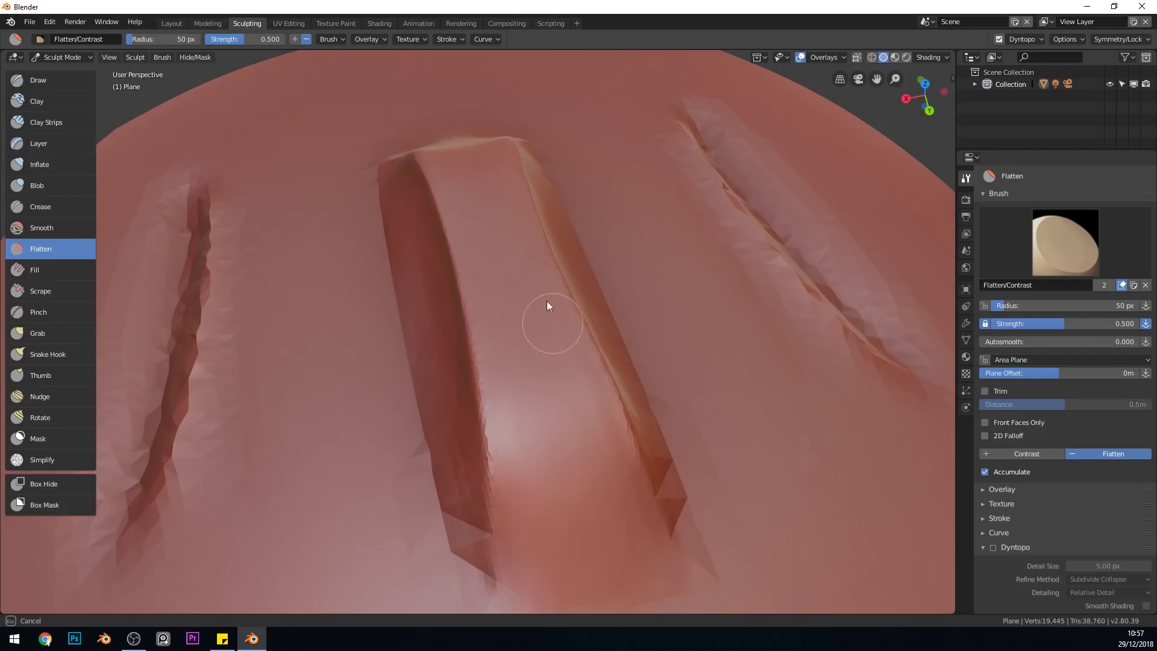
{"action": "middle_click_drag", "start_coordinate": [547, 302], "coordinate": [533, 359]}
{"action": "mouse_move", "coordinate": [534, 359]}
{"action": "left_mouse_down"}
{"action": "mouse_move", "coordinate": [580, 407]}
{"action": "mouse_move", "coordinate": [515, 353]}
{"action": "left_mouse_up"}
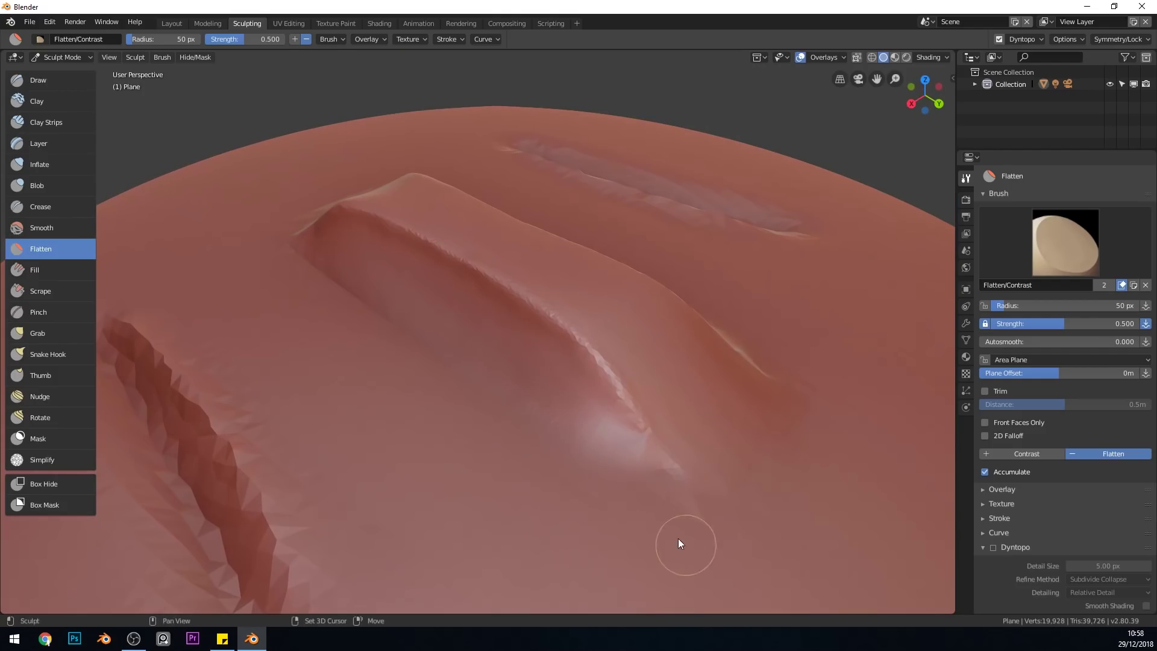
Step: Flatten the base of the central ridge's near end and blend its near corner into the surrounding surface
{"action": "middle_click_drag", "start_coordinate": [305, 284], "coordinate": [295, 480]}
{"action": "left_click_drag", "start_coordinate": [295, 476], "coordinate": [238, 527]}
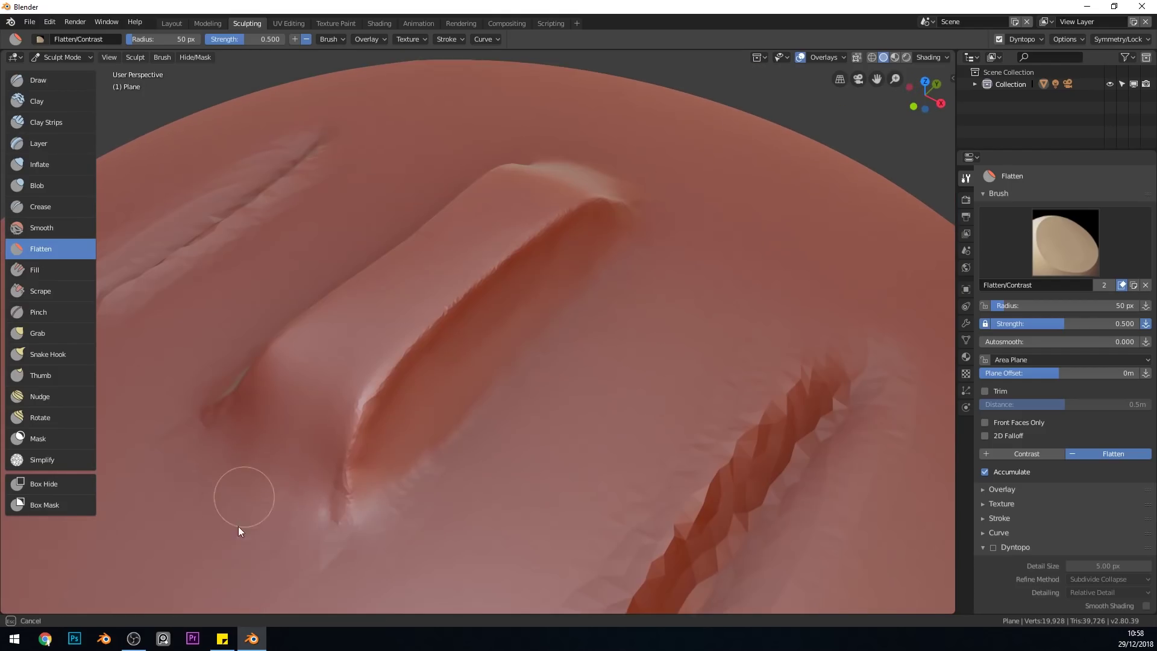
{"action": "middle_click_drag", "start_coordinate": [523, 468], "coordinate": [507, 460]}
{"action": "mouse_move", "coordinate": [328, 503]}
{"action": "left_mouse_down"}
{"action": "mouse_move", "coordinate": [298, 480]}
{"action": "mouse_move", "coordinate": [337, 404]}
{"action": "left_mouse_up"}
{"action": "middle_click_drag", "start_coordinate": [424, 435], "coordinate": [438, 450]}
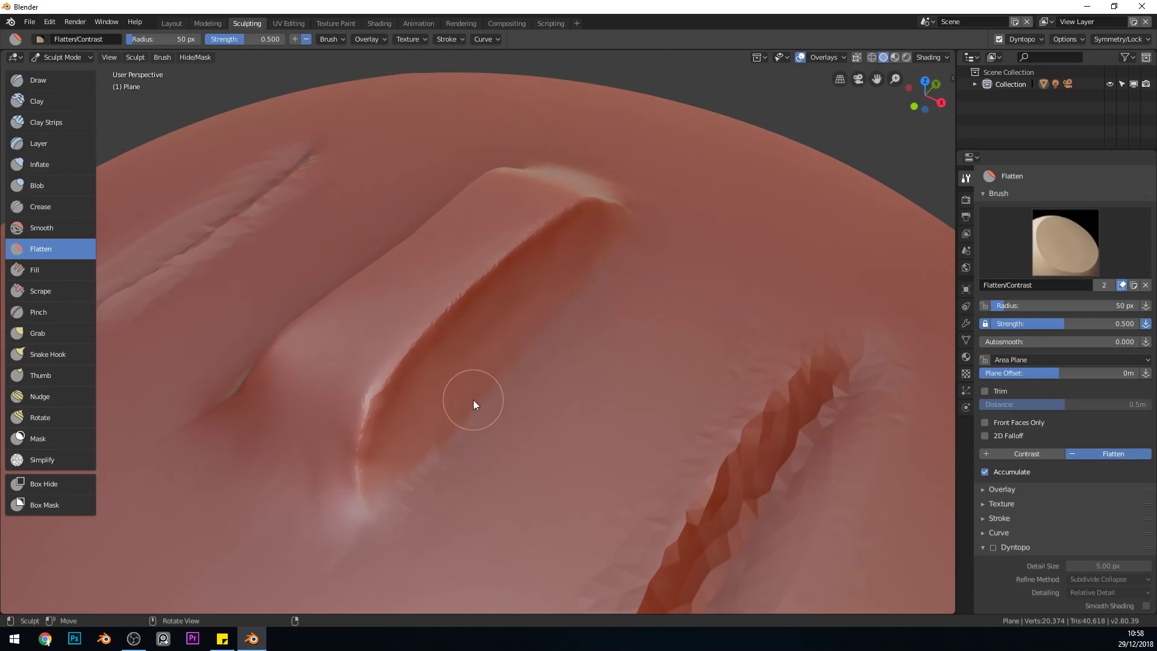
Step: Switch to the Crease brush and bring the central ridge's long side edge into view
{"action": "middle_click_drag", "start_coordinate": [472, 400], "coordinate": [522, 338]}
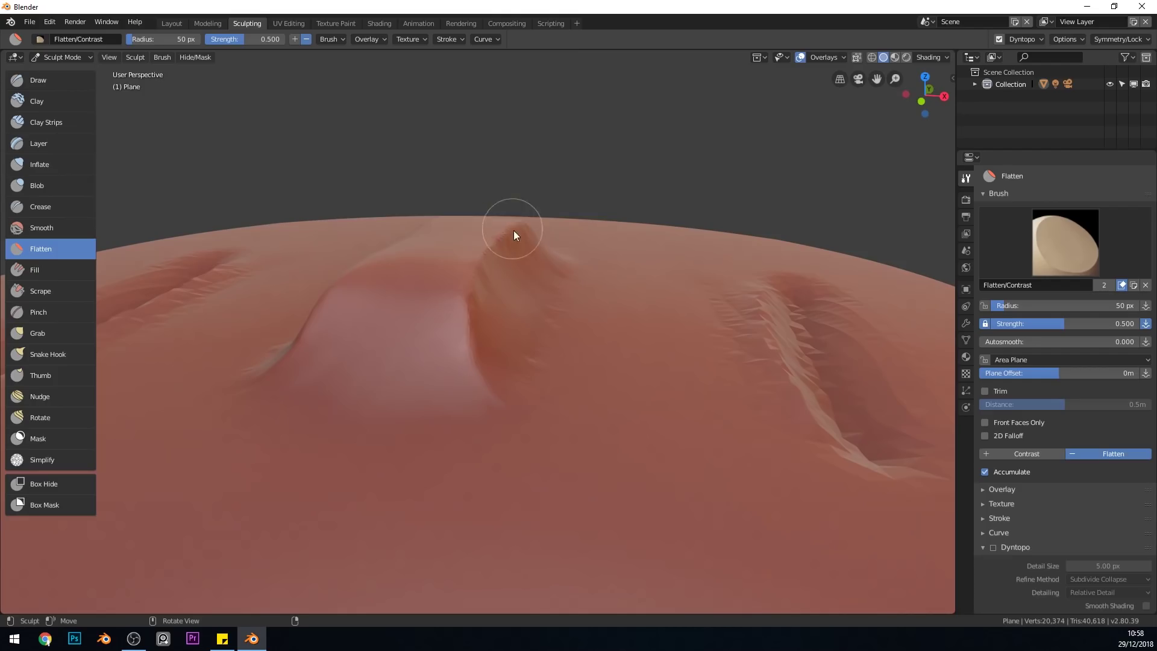
{"action": "left_click", "coordinate": [53, 206]}
{"action": "middle_click_drag", "start_coordinate": [537, 273], "coordinate": [530, 289]}
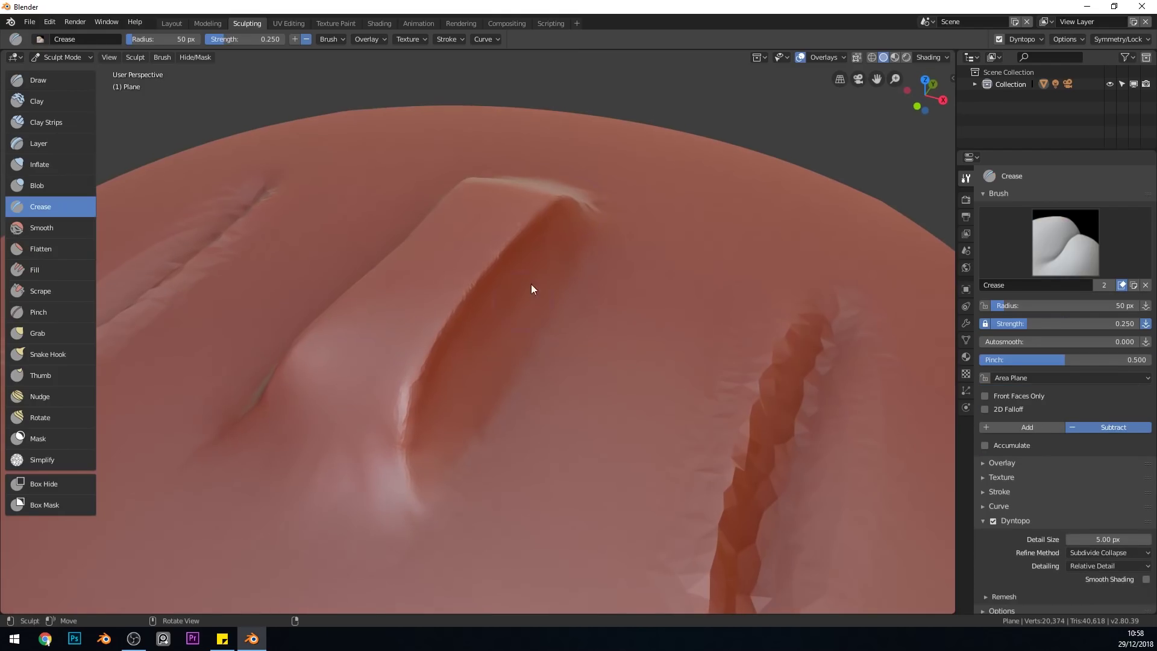
Step: Try sharpening the central ridge's long side edge with inverted Crease strokes using the Subdivide Collapse refine method
{"action": "mouse_move", "coordinate": [578, 198]}
{"action": "left_mouse_down", "text": "ctrl"}
{"action": "mouse_move", "coordinate": [468, 284]}
{"action": "mouse_move", "coordinate": [408, 476]}
{"action": "left_mouse_up", "text": "ctrl"}
{"action": "left_click_drag", "start_coordinate": [552, 222], "coordinate": [411, 500], "text": "ctrl"}
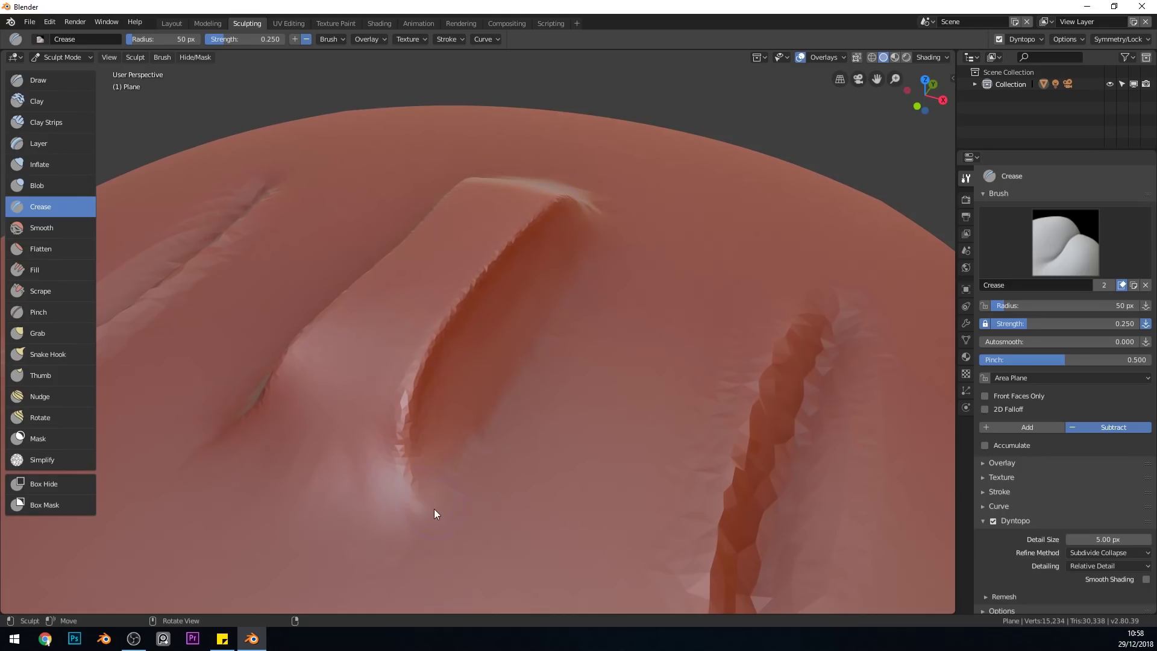
{"action": "left_click_drag", "start_coordinate": [433, 508], "coordinate": [446, 501]}
{"action": "key", "text": "ctrl+z"}
{"action": "key", "text": "ctrl+z"}
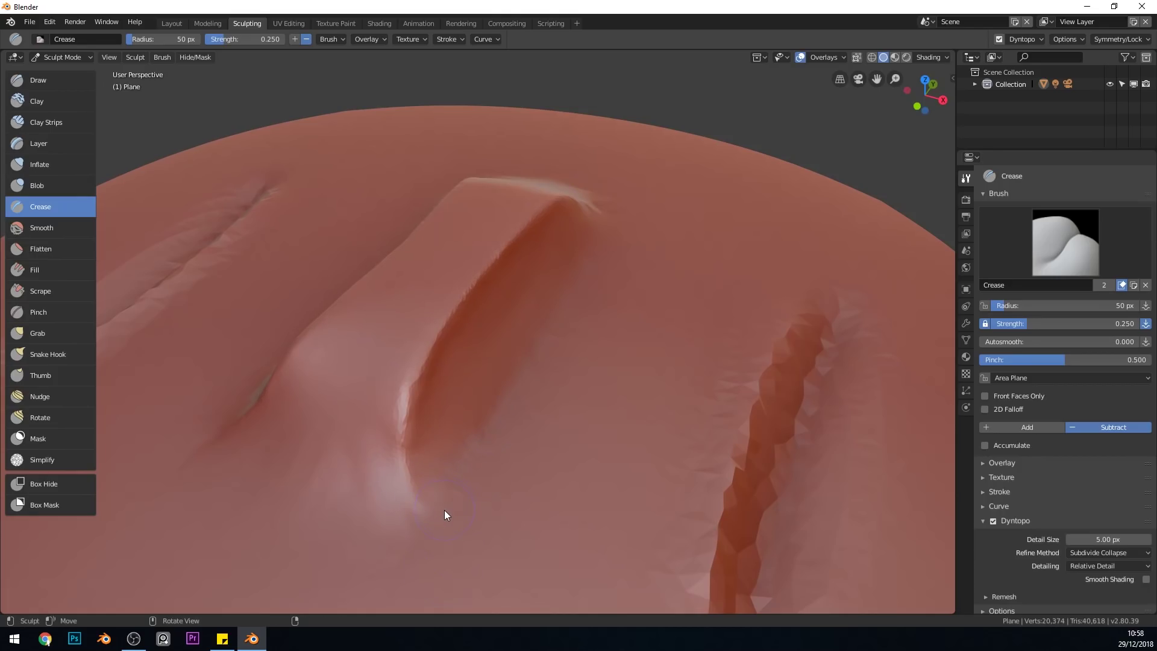
Step: Set the Dyntopo refine method to Subdivide Edges and sharpen the central ridge's long side edge with inverted Crease strokes
{"action": "left_click", "coordinate": [1132, 554]}
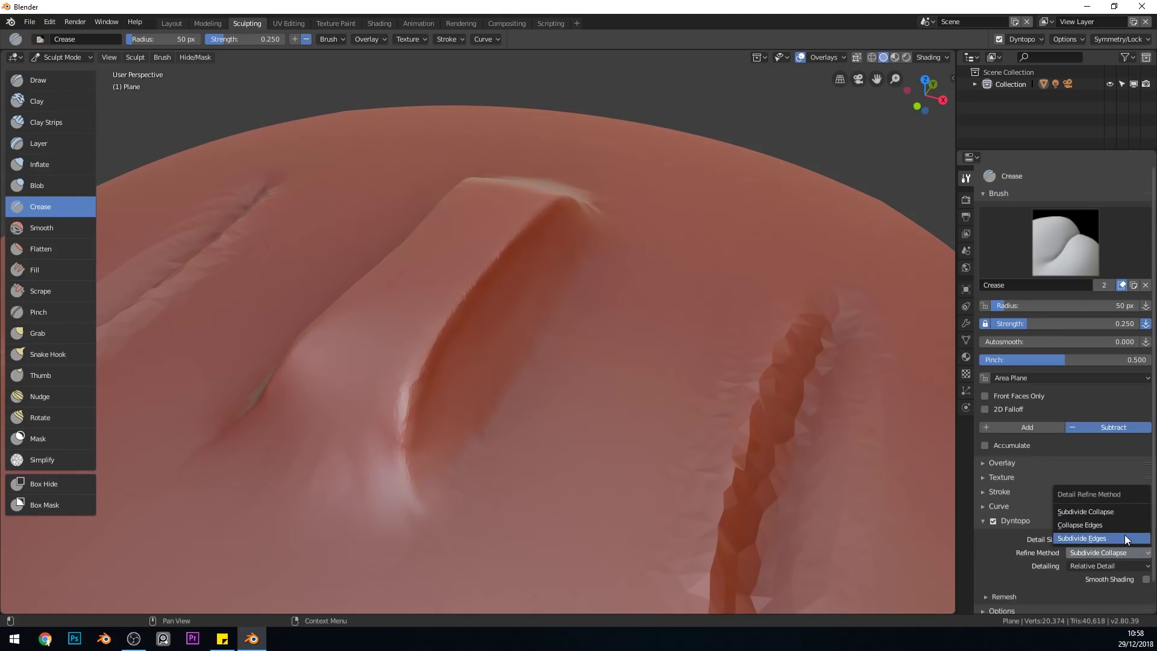
{"action": "left_click", "coordinate": [1125, 538]}
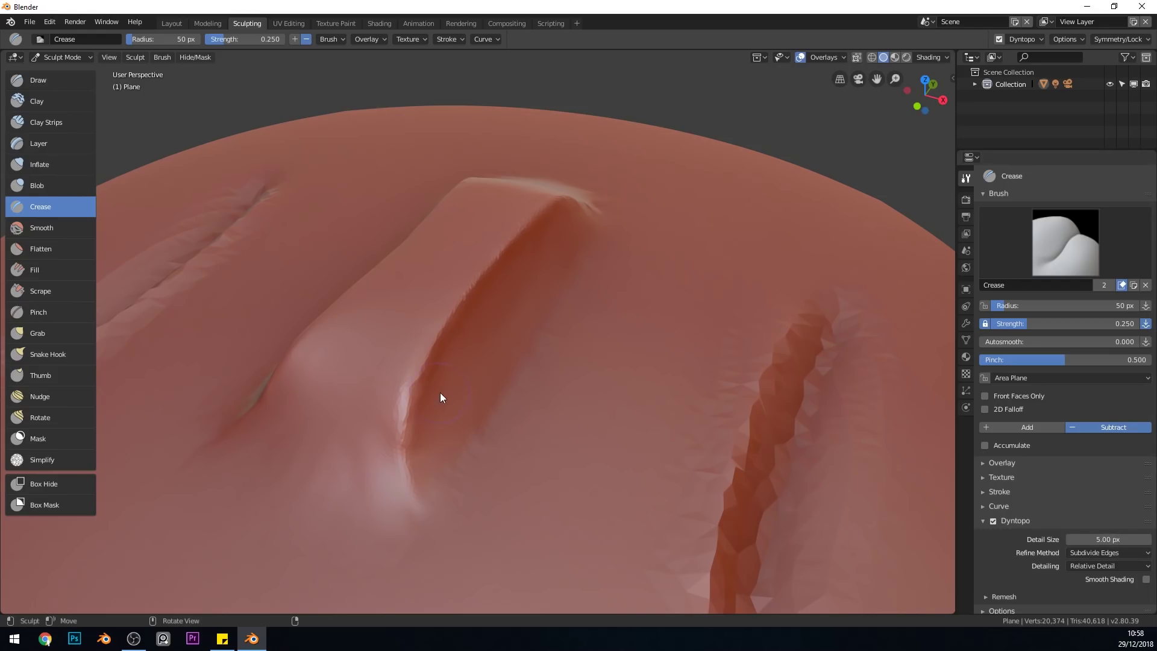
{"action": "middle_click_drag", "start_coordinate": [440, 392], "coordinate": [470, 352], "text": "ctrl"}
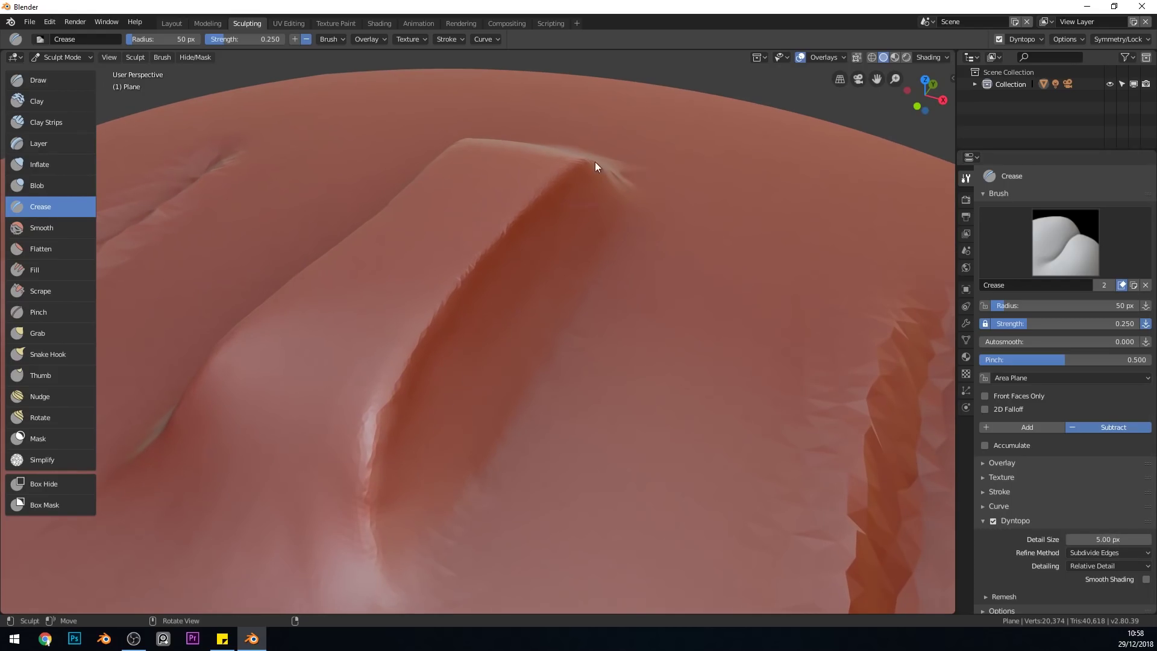
{"action": "mouse_move", "coordinate": [502, 234]}
{"action": "left_mouse_down", "text": "ctrl"}
{"action": "mouse_move", "coordinate": [441, 299]}
{"action": "mouse_move", "coordinate": [370, 464]}
{"action": "left_mouse_up", "text": "ctrl"}
{"action": "left_click_drag", "start_coordinate": [475, 276], "coordinate": [368, 466], "text": "ctrl"}
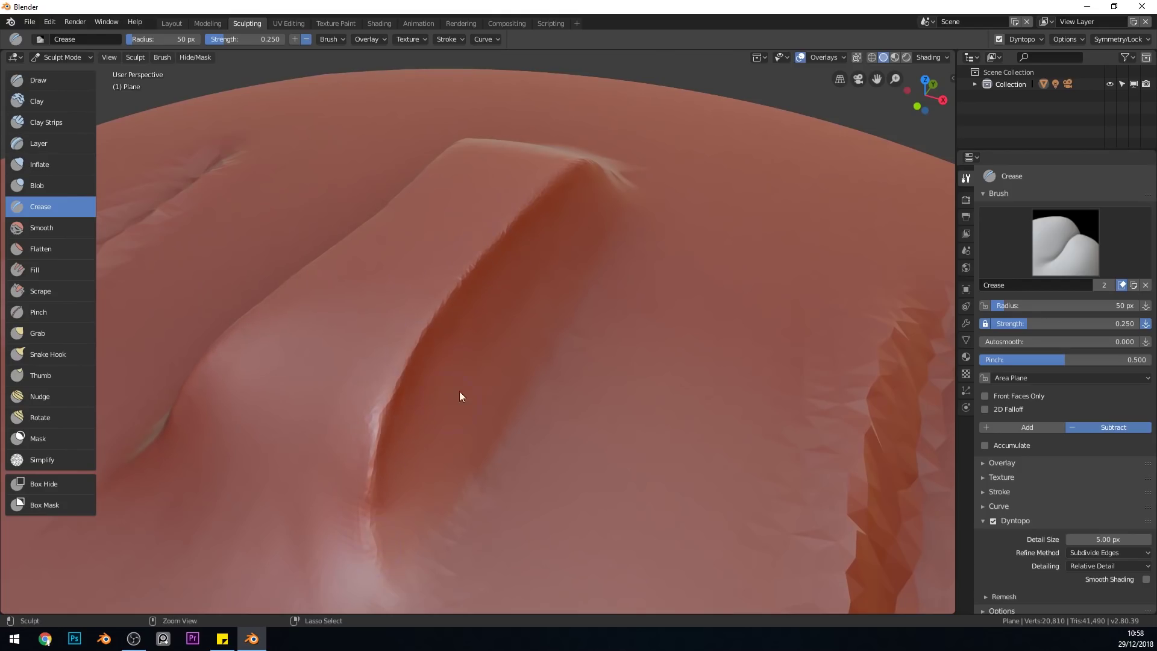
{"action": "mouse_move", "coordinate": [459, 391]}
{"action": "middle_mouse_down"}
{"action": "mouse_move", "coordinate": [517, 325]}
{"action": "mouse_move", "coordinate": [486, 364]}
{"action": "middle_mouse_up"}
{"action": "left_click_drag", "start_coordinate": [469, 298], "coordinate": [386, 566], "text": "ctrl"}
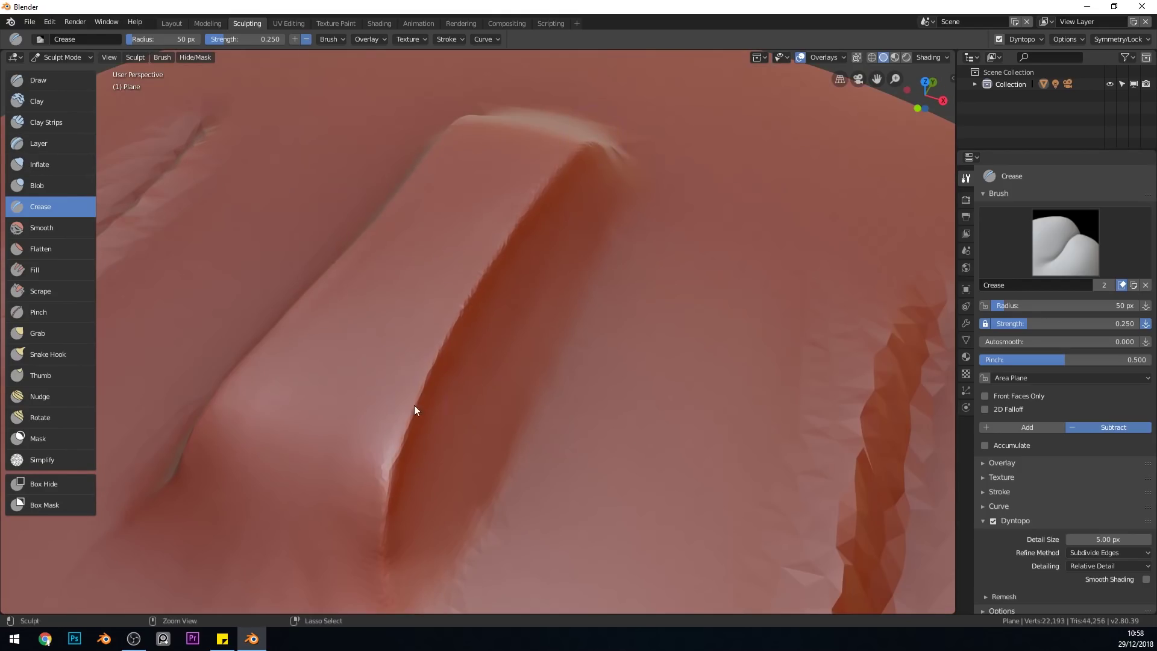
Step: Inspect the central ridge from several angles and examine its mesh density in wireframe shading before returning to solid shading
{"action": "scroll", "coordinate": [530, 411], "scroll_direction": "down", "scroll_amount": 4}
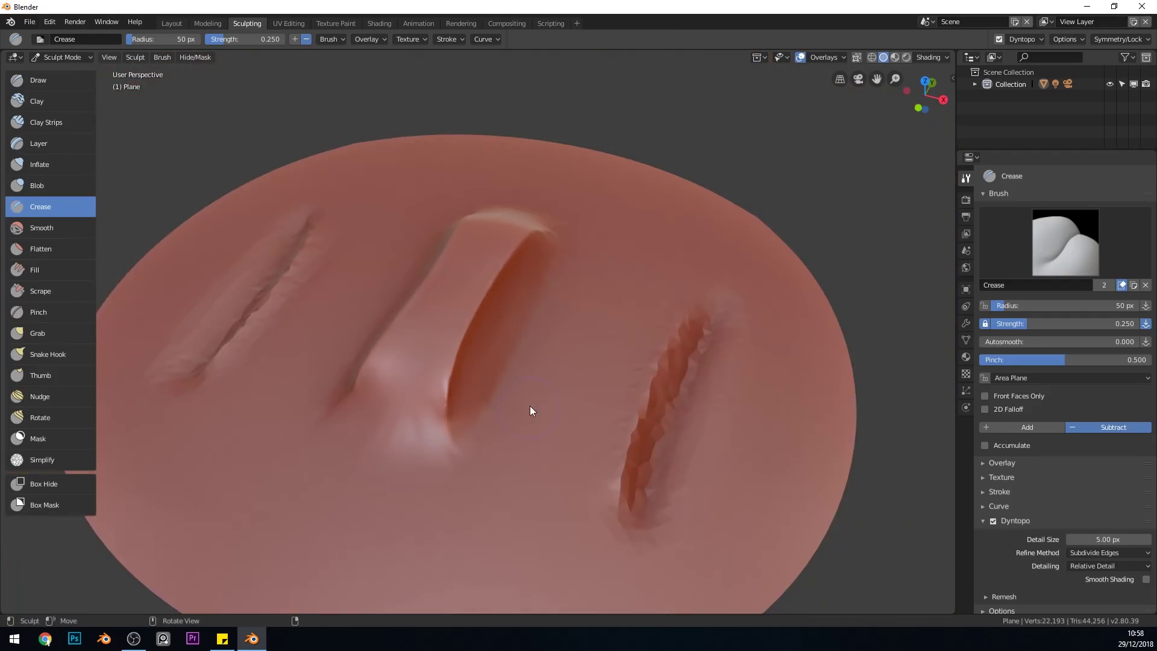
{"action": "middle_click_drag", "start_coordinate": [529, 410], "coordinate": [531, 398]}
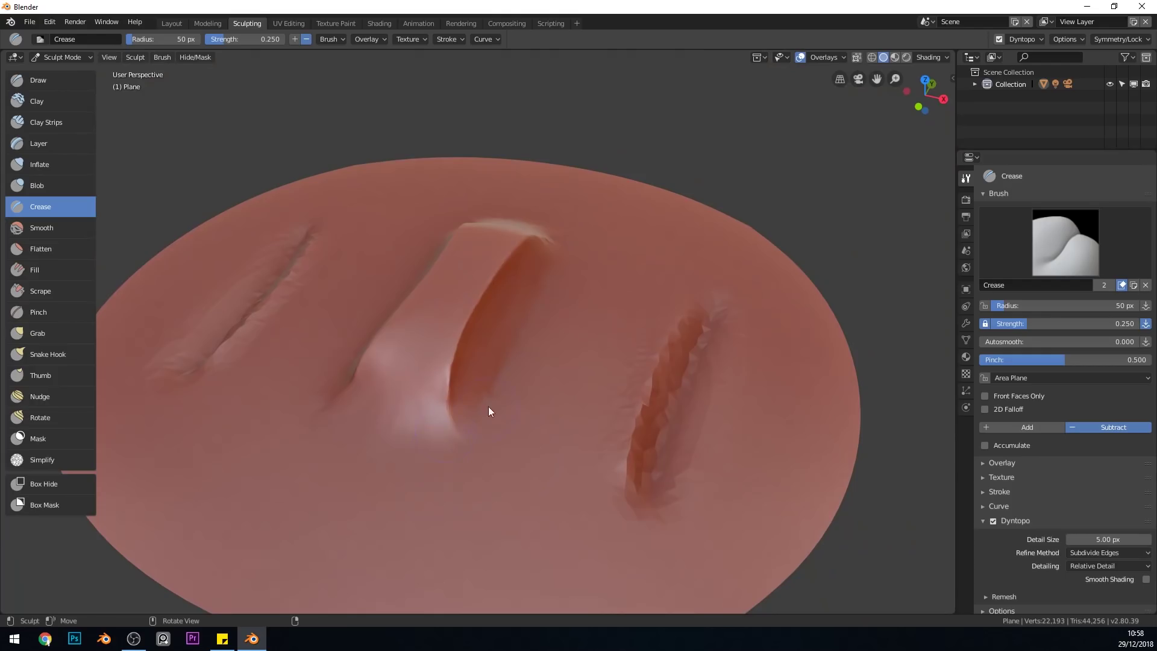
{"action": "middle_click_drag", "start_coordinate": [485, 406], "coordinate": [511, 323], "text": "ctrl"}
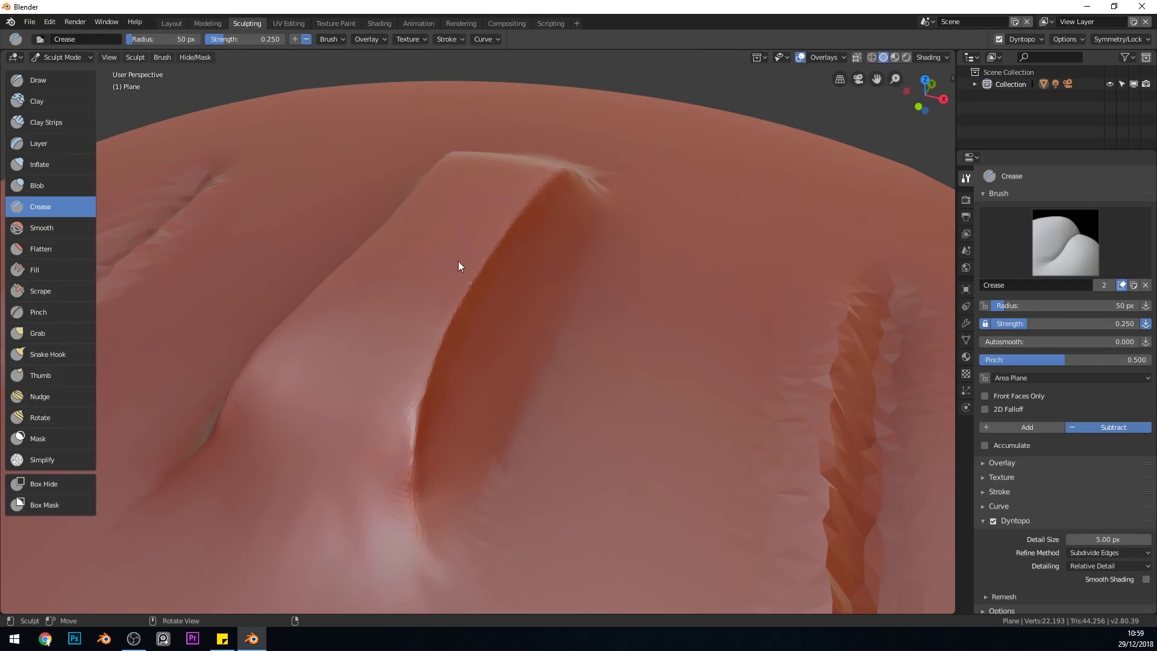
{"action": "key", "text": "z"}
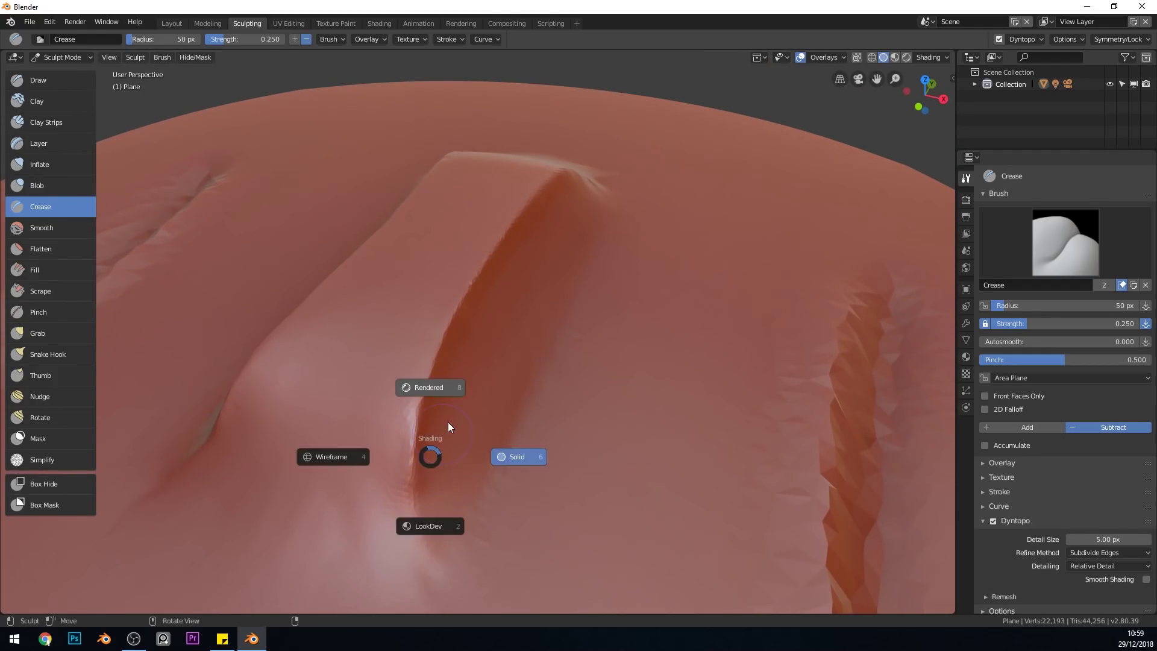
{"action": "left_click", "coordinate": [447, 420]}
{"action": "key", "text": "z"}
{"action": "left_click", "coordinate": [379, 452]}
{"action": "middle_click_drag", "start_coordinate": [558, 357], "coordinate": [466, 269]}
{"action": "left_click_drag", "start_coordinate": [465, 265], "coordinate": [469, 259]}
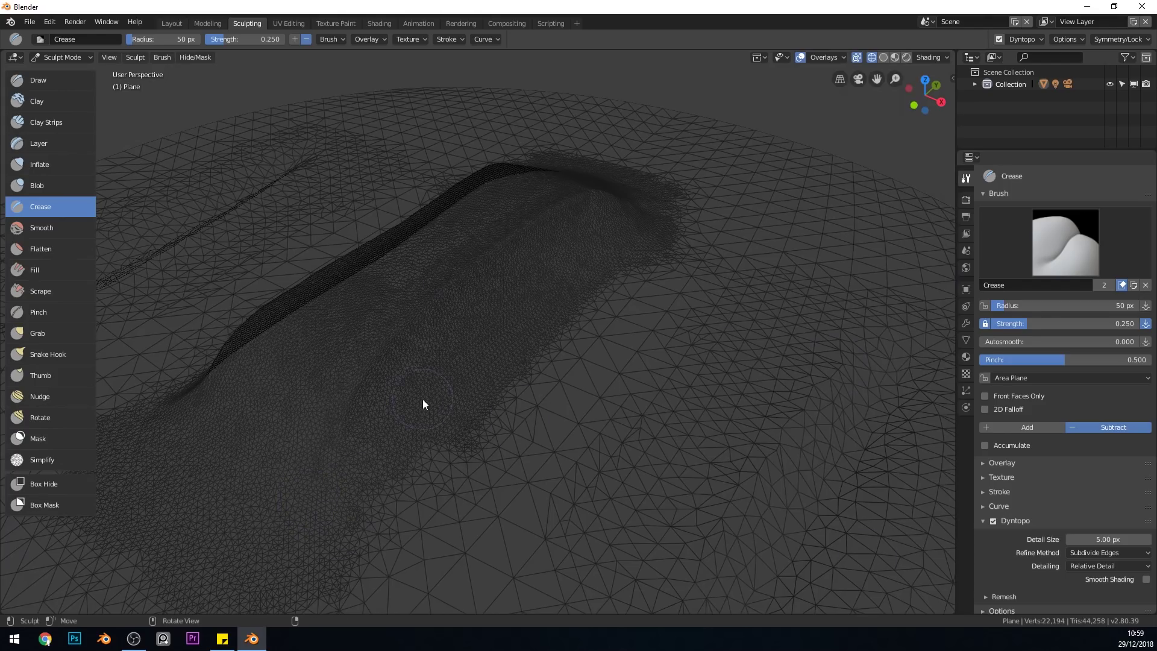
{"action": "key", "text": "shift+z"}
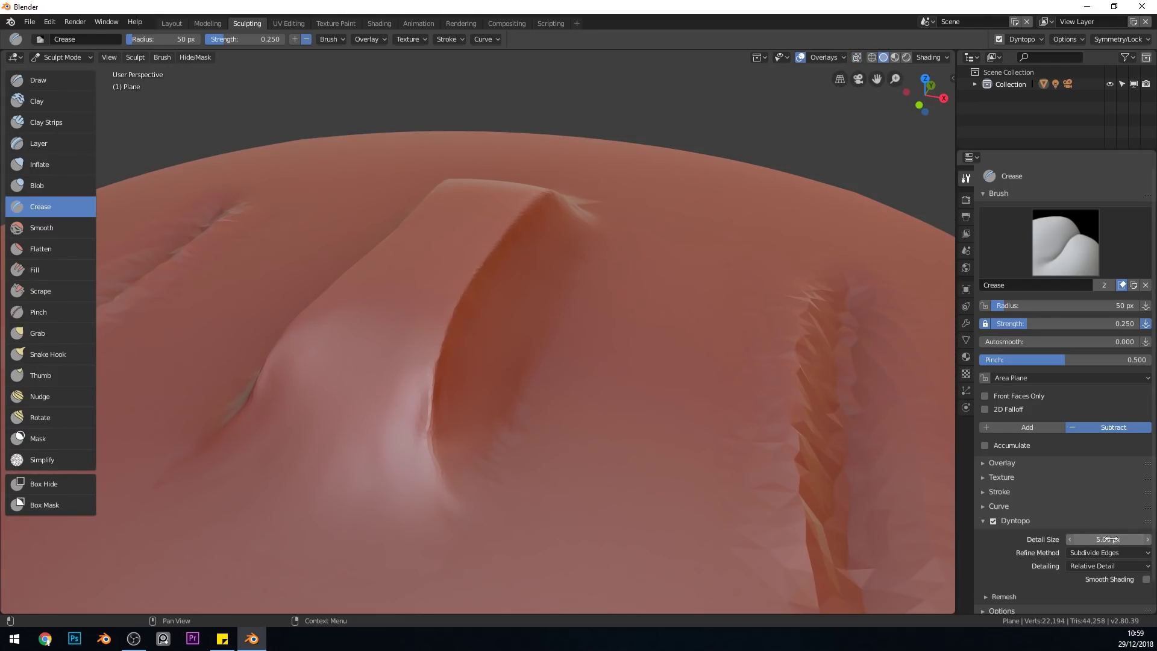
Step: Set the Dyntopo detail size to 2.50 px and sharpen the central ridge's long side edge with Crease strokes
{"action": "left_click_drag", "start_coordinate": [1110, 538], "coordinate": [1086, 544]}
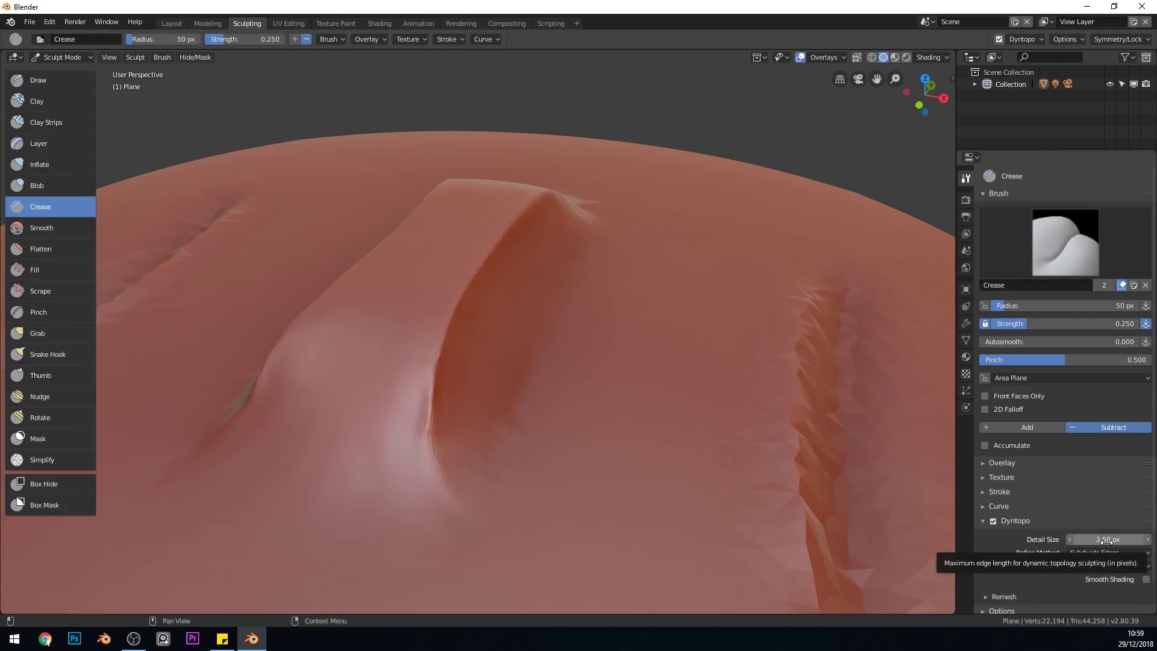
{"action": "mouse_move", "coordinate": [482, 434]}
{"action": "middle_mouse_down"}
{"action": "mouse_move", "coordinate": [460, 409]}
{"action": "mouse_move", "coordinate": [470, 356]}
{"action": "middle_mouse_up"}
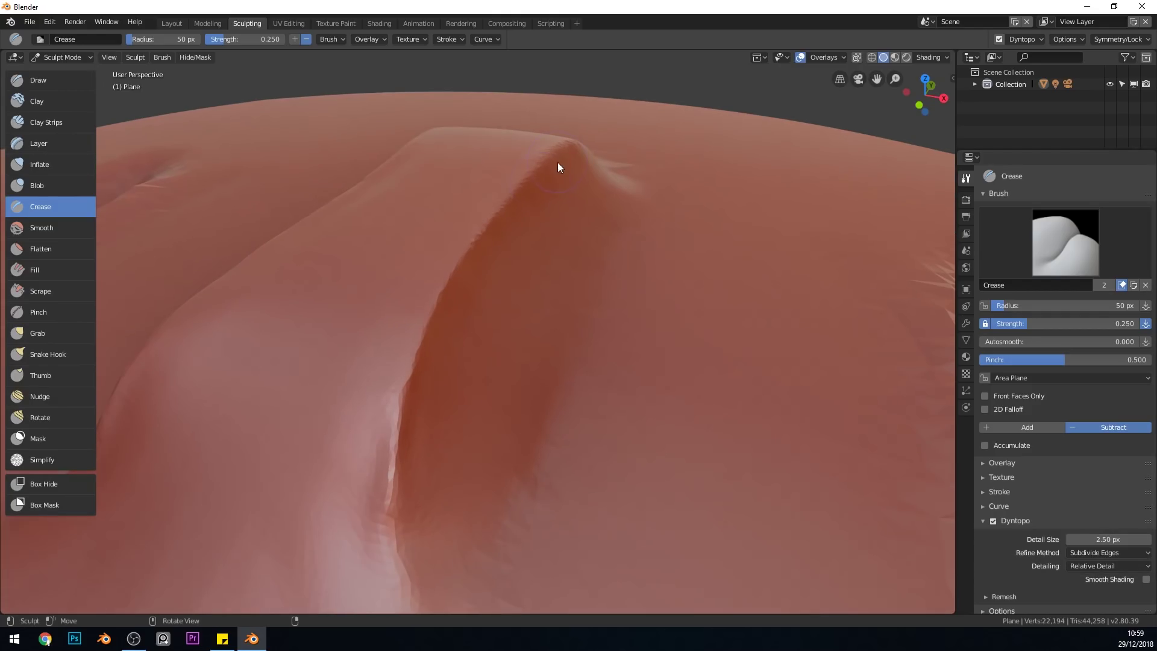
{"action": "mouse_move", "coordinate": [578, 147]}
{"action": "left_mouse_down"}
{"action": "mouse_move", "coordinate": [421, 350]}
{"action": "mouse_move", "coordinate": [427, 322]}
{"action": "mouse_move", "coordinate": [524, 180]}
{"action": "left_mouse_up"}
{"action": "left_click_drag", "start_coordinate": [416, 361], "coordinate": [393, 545]}
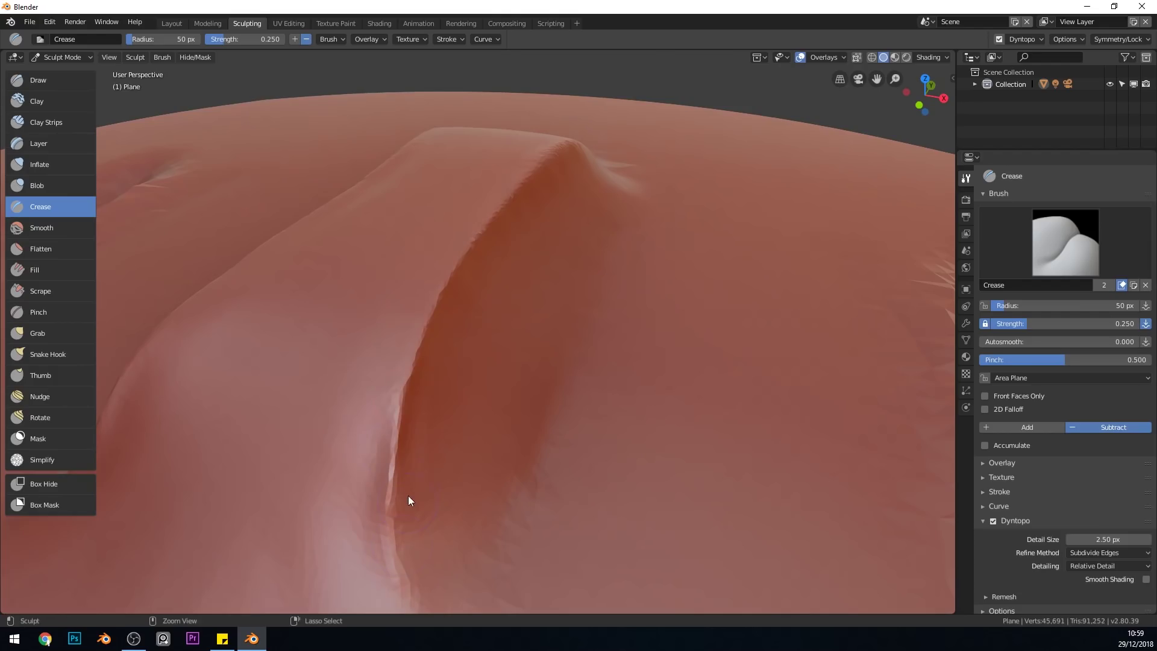
Step: Smooth the central ridge's long side edge and tighten it with strokes of the Pinch brush
{"action": "left_click_drag", "start_coordinate": [401, 423], "coordinate": [387, 566], "text": "shift"}
{"action": "mouse_move", "coordinate": [519, 188]}
{"action": "left_mouse_down", "text": "shift"}
{"action": "mouse_move", "coordinate": [411, 398]}
{"action": "mouse_move", "coordinate": [414, 518]}
{"action": "mouse_move", "coordinate": [391, 458]}
{"action": "left_mouse_up", "text": "shift"}
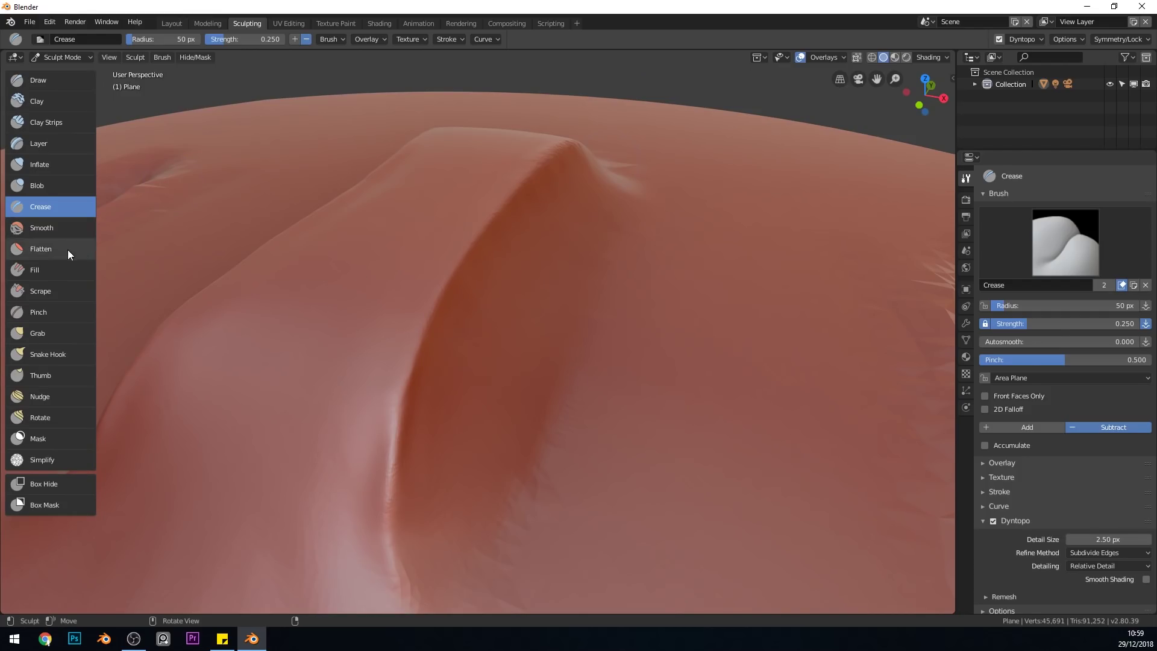
{"action": "left_click", "coordinate": [64, 312]}
{"action": "mouse_move", "coordinate": [557, 159]}
{"action": "left_mouse_down"}
{"action": "mouse_move", "coordinate": [402, 389]}
{"action": "mouse_move", "coordinate": [390, 463]}
{"action": "left_mouse_up"}
{"action": "mouse_move", "coordinate": [416, 380]}
{"action": "left_mouse_down"}
{"action": "mouse_move", "coordinate": [382, 480]}
{"action": "mouse_move", "coordinate": [385, 512]}
{"action": "left_mouse_up"}
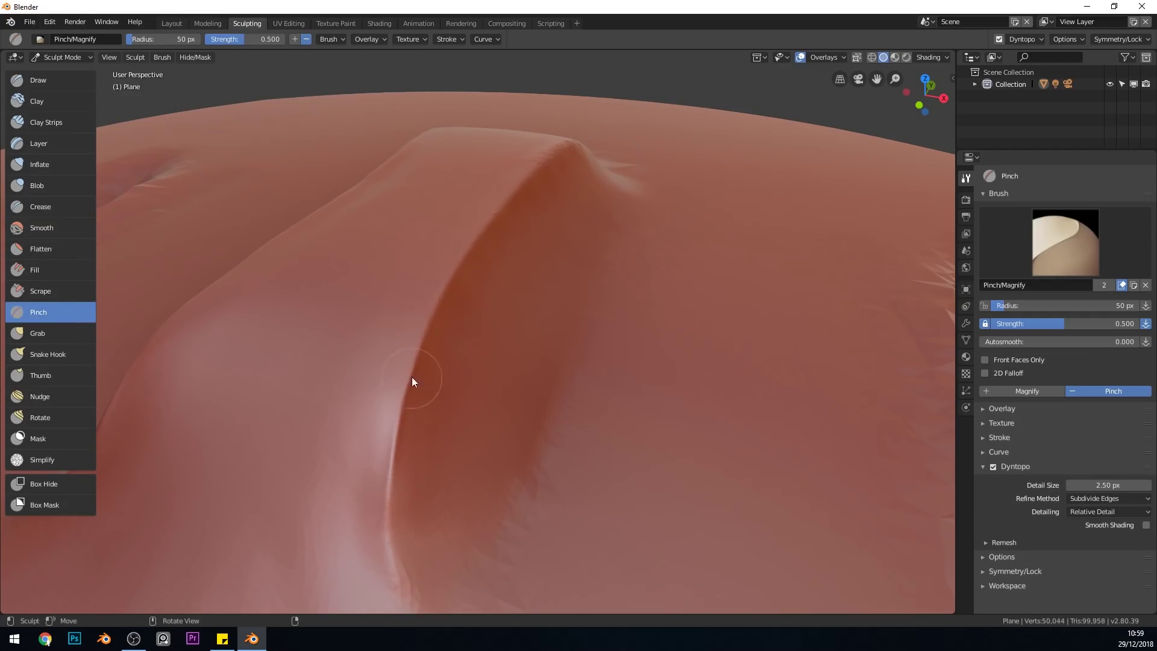
{"action": "mouse_move", "coordinate": [410, 382]}
{"action": "left_mouse_down"}
{"action": "mouse_move", "coordinate": [389, 534]}
{"action": "mouse_move", "coordinate": [420, 359]}
{"action": "mouse_move", "coordinate": [470, 265]}
{"action": "mouse_move", "coordinate": [420, 361]}
{"action": "mouse_move", "coordinate": [387, 550]}
{"action": "left_mouse_up"}
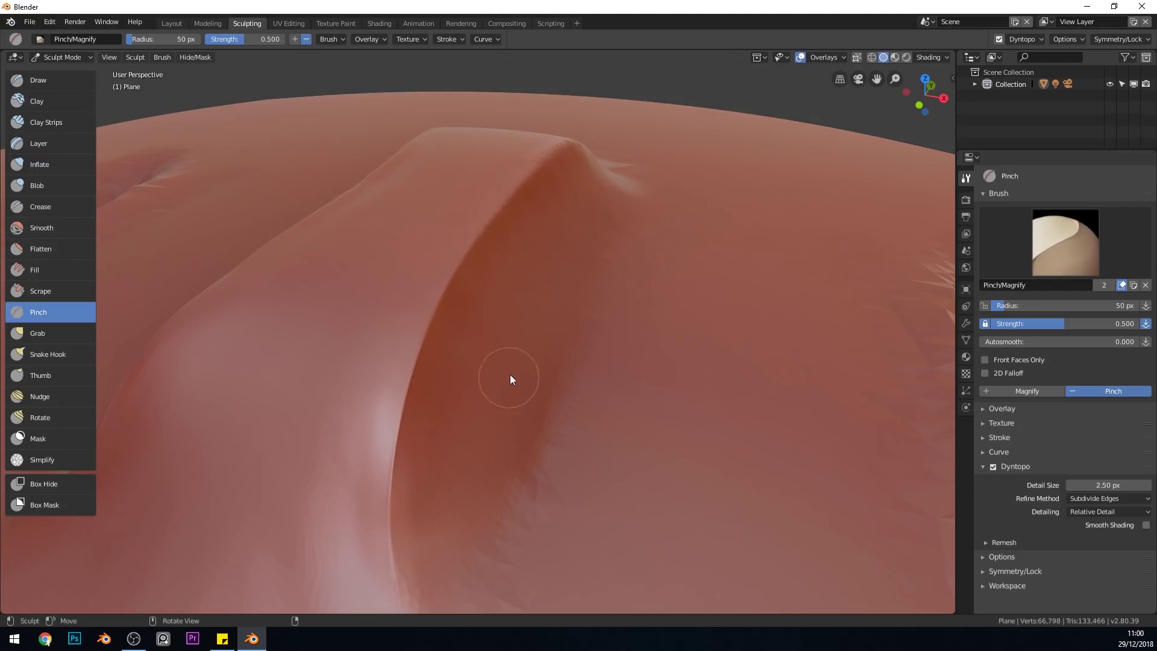
Step: Pinch the same side edge further along its full length, from the far end down to the near end
{"action": "mouse_move", "coordinate": [509, 374]}
{"action": "middle_mouse_down"}
{"action": "mouse_move", "coordinate": [550, 305]}
{"action": "mouse_move", "coordinate": [500, 330]}
{"action": "mouse_move", "coordinate": [486, 323]}
{"action": "mouse_move", "coordinate": [486, 344]}
{"action": "middle_mouse_up"}
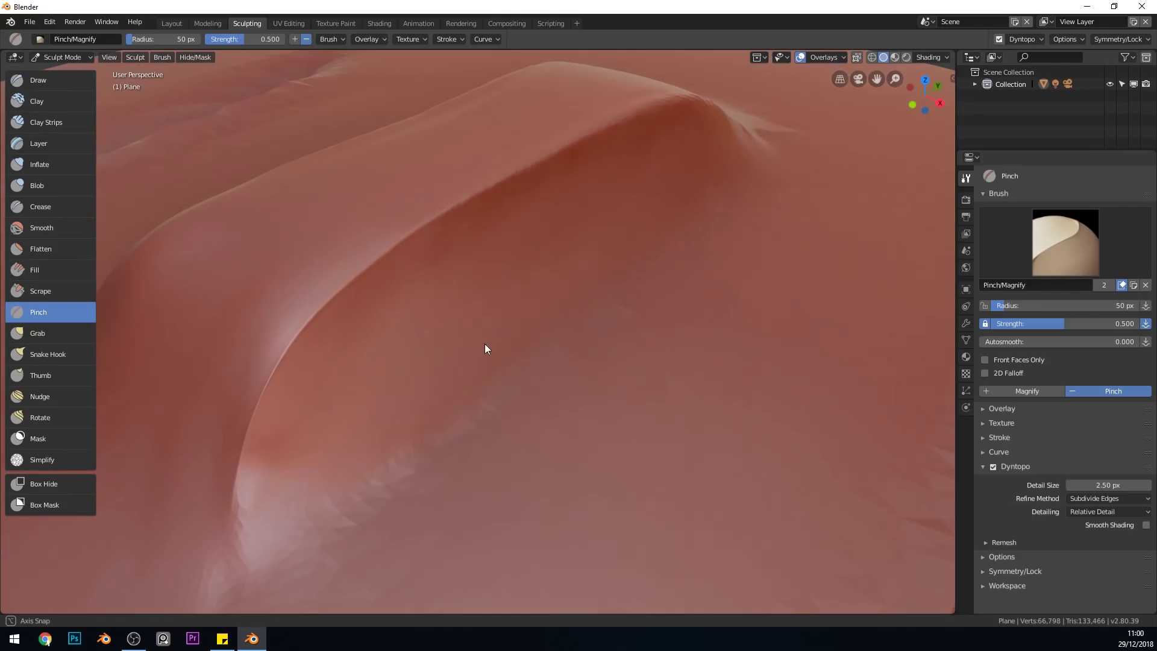
{"action": "mouse_move", "coordinate": [370, 274]}
{"action": "left_mouse_down"}
{"action": "mouse_move", "coordinate": [565, 142]}
{"action": "mouse_move", "coordinate": [506, 175]}
{"action": "mouse_move", "coordinate": [274, 382]}
{"action": "mouse_move", "coordinate": [640, 107]}
{"action": "left_mouse_up"}
{"action": "middle_click_drag", "start_coordinate": [608, 135], "coordinate": [614, 148]}
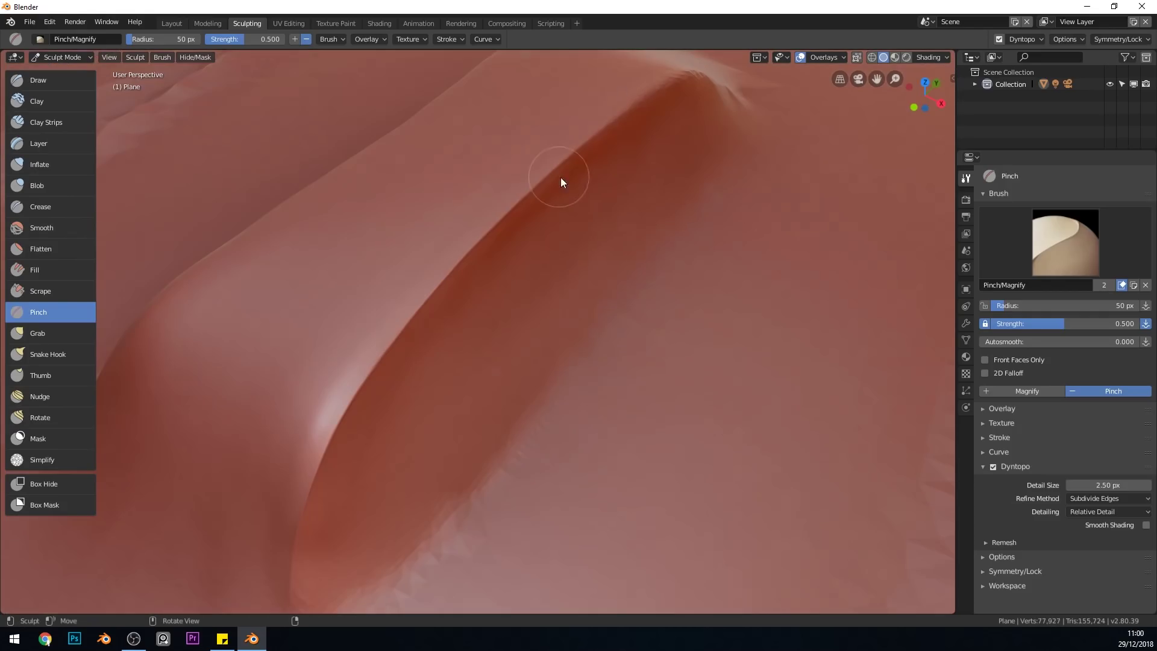
{"action": "mouse_move", "coordinate": [561, 177]}
{"action": "left_mouse_down"}
{"action": "mouse_move", "coordinate": [282, 459]}
{"action": "mouse_move", "coordinate": [240, 540]}
{"action": "left_mouse_up"}
{"action": "mouse_move", "coordinate": [240, 539]}
{"action": "left_mouse_down"}
{"action": "mouse_move", "coordinate": [270, 488]}
{"action": "mouse_move", "coordinate": [266, 470]}
{"action": "left_mouse_up"}
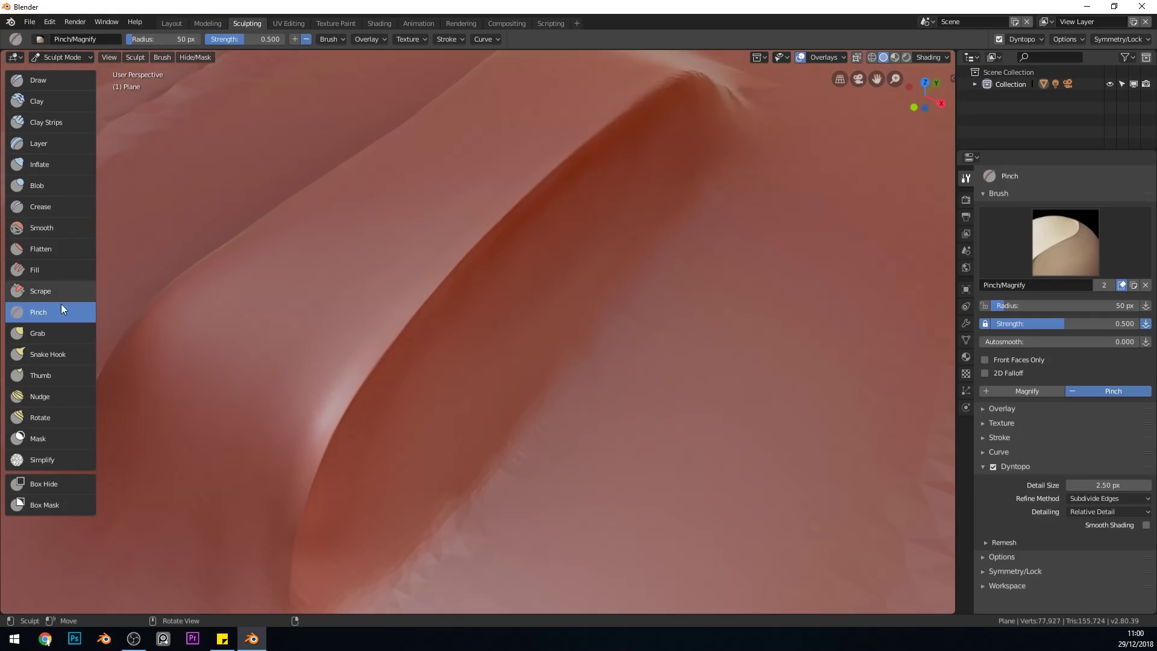
Step: Flatten the ridge's top beside the near end of its side edge and even out the side wall with the Flatten brush
{"action": "left_click", "coordinate": [63, 247]}
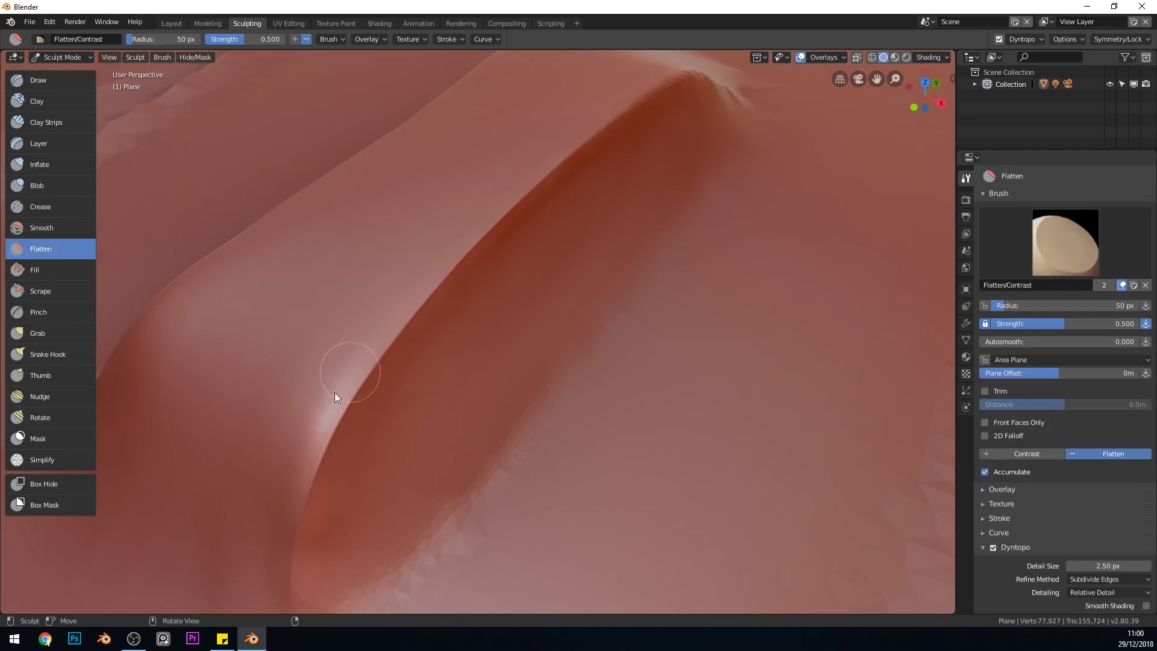
{"action": "mouse_move", "coordinate": [334, 392]}
{"action": "left_mouse_down"}
{"action": "mouse_move", "coordinate": [225, 557]}
{"action": "mouse_move", "coordinate": [242, 478]}
{"action": "left_mouse_up"}
{"action": "left_click_drag", "start_coordinate": [381, 330], "coordinate": [319, 385]}
{"action": "mouse_move", "coordinate": [252, 446]}
{"action": "left_mouse_down"}
{"action": "mouse_move", "coordinate": [361, 291]}
{"action": "mouse_move", "coordinate": [233, 446]}
{"action": "mouse_move", "coordinate": [383, 310]}
{"action": "mouse_move", "coordinate": [279, 464]}
{"action": "mouse_move", "coordinate": [376, 311]}
{"action": "mouse_move", "coordinate": [254, 452]}
{"action": "left_mouse_up"}
{"action": "mouse_move", "coordinate": [254, 452]}
{"action": "middle_mouse_down"}
{"action": "mouse_move", "coordinate": [433, 373]}
{"action": "mouse_move", "coordinate": [235, 432]}
{"action": "middle_mouse_up"}
{"action": "mouse_move", "coordinate": [235, 432]}
{"action": "left_mouse_down"}
{"action": "mouse_move", "coordinate": [288, 321]}
{"action": "mouse_move", "coordinate": [471, 236]}
{"action": "mouse_move", "coordinate": [583, 204]}
{"action": "mouse_move", "coordinate": [735, 186]}
{"action": "mouse_move", "coordinate": [257, 372]}
{"action": "mouse_move", "coordinate": [605, 207]}
{"action": "mouse_move", "coordinate": [782, 193]}
{"action": "mouse_move", "coordinate": [765, 187]}
{"action": "left_mouse_up"}
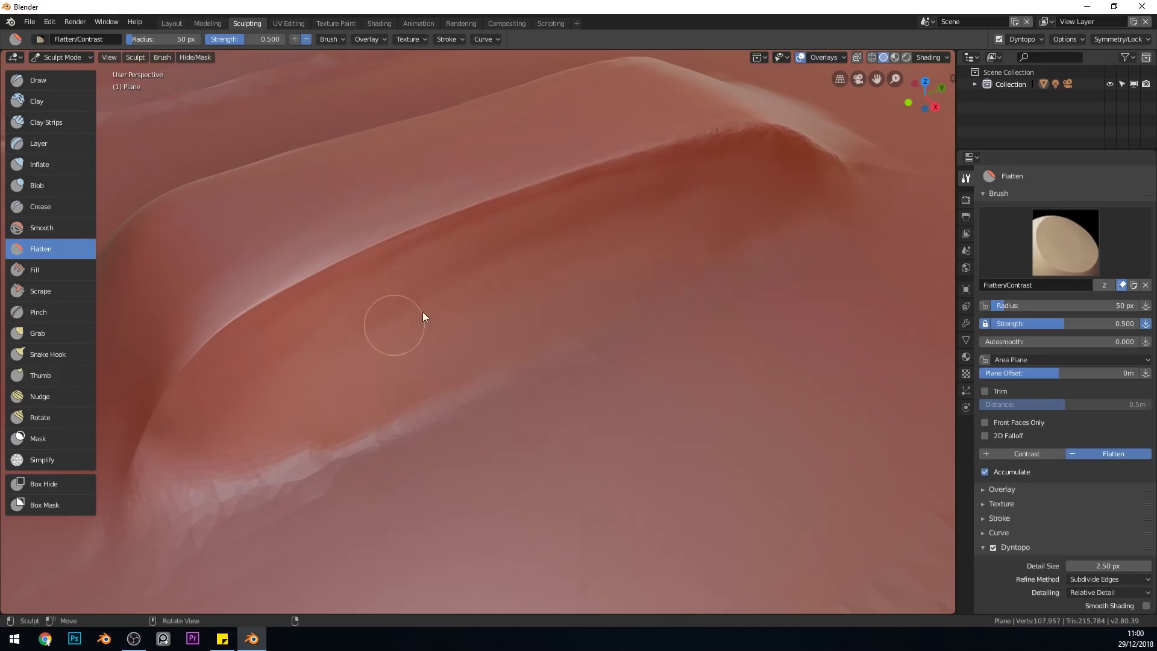
Step: Check the ridge's profile from the near end and flatten more of its side wall, starting at the far end
{"action": "scroll", "coordinate": [424, 315], "scroll_direction": "down", "scroll_amount": 4}
{"action": "mouse_move", "coordinate": [429, 313]}
{"action": "middle_mouse_down"}
{"action": "mouse_move", "coordinate": [509, 320]}
{"action": "mouse_move", "coordinate": [555, 447]}
{"action": "mouse_move", "coordinate": [529, 374]}
{"action": "middle_mouse_up"}
{"action": "scroll", "coordinate": [534, 367], "scroll_direction": "down", "scroll_amount": 4}
{"action": "scroll", "coordinate": [529, 375], "scroll_direction": "up", "scroll_amount": 5}
{"action": "mouse_move", "coordinate": [562, 335]}
{"action": "middle_mouse_down"}
{"action": "mouse_move", "coordinate": [554, 343]}
{"action": "mouse_move", "coordinate": [606, 298]}
{"action": "mouse_move", "coordinate": [594, 312]}
{"action": "middle_mouse_up"}
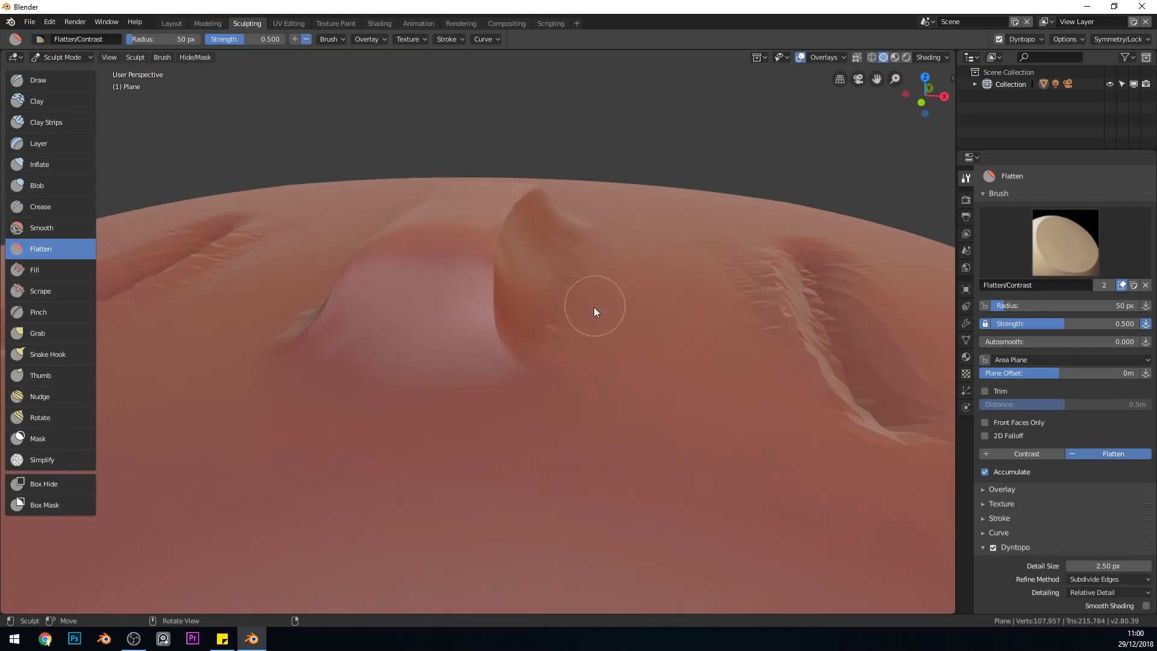
{"action": "scroll", "coordinate": [542, 248], "scroll_direction": "up", "scroll_amount": 4}
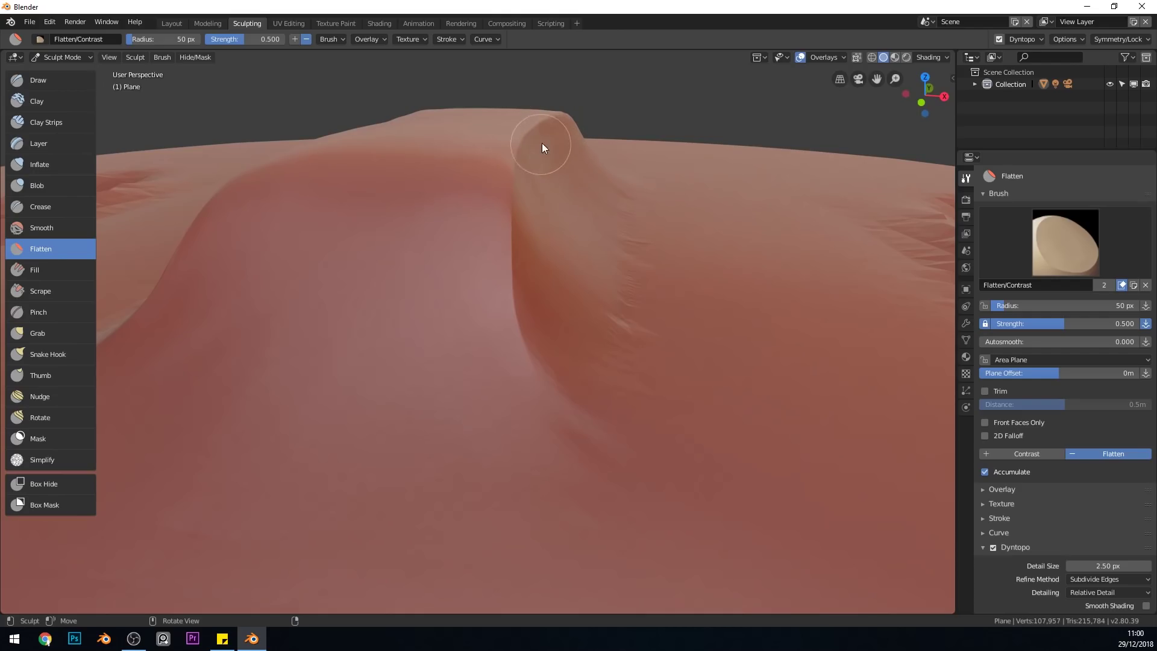
{"action": "mouse_move", "coordinate": [591, 128]}
{"action": "middle_mouse_down"}
{"action": "mouse_move", "coordinate": [602, 173]}
{"action": "mouse_move", "coordinate": [560, 179]}
{"action": "mouse_move", "coordinate": [642, 176]}
{"action": "middle_mouse_up"}
{"action": "mouse_move", "coordinate": [642, 175]}
{"action": "left_mouse_down"}
{"action": "mouse_move", "coordinate": [759, 135]}
{"action": "mouse_move", "coordinate": [381, 227]}
{"action": "mouse_move", "coordinate": [193, 341]}
{"action": "mouse_move", "coordinate": [664, 161]}
{"action": "mouse_move", "coordinate": [614, 153]}
{"action": "mouse_move", "coordinate": [627, 155]}
{"action": "left_mouse_up"}
{"action": "mouse_move", "coordinate": [593, 202]}
{"action": "middle_mouse_down"}
{"action": "mouse_move", "coordinate": [666, 193]}
{"action": "mouse_move", "coordinate": [649, 199]}
{"action": "mouse_move", "coordinate": [625, 179]}
{"action": "middle_mouse_up"}
{"action": "mouse_move", "coordinate": [625, 179]}
{"action": "left_mouse_down"}
{"action": "mouse_move", "coordinate": [370, 266]}
{"action": "mouse_move", "coordinate": [655, 162]}
{"action": "mouse_move", "coordinate": [323, 315]}
{"action": "mouse_move", "coordinate": [506, 182]}
{"action": "mouse_move", "coordinate": [625, 160]}
{"action": "mouse_move", "coordinate": [444, 248]}
{"action": "mouse_move", "coordinate": [337, 268]}
{"action": "left_mouse_up"}
{"action": "mouse_move", "coordinate": [338, 268]}
{"action": "middle_mouse_down"}
{"action": "mouse_move", "coordinate": [581, 206]}
{"action": "mouse_move", "coordinate": [530, 219]}
{"action": "mouse_move", "coordinate": [659, 147]}
{"action": "mouse_move", "coordinate": [747, 241]}
{"action": "middle_mouse_up"}
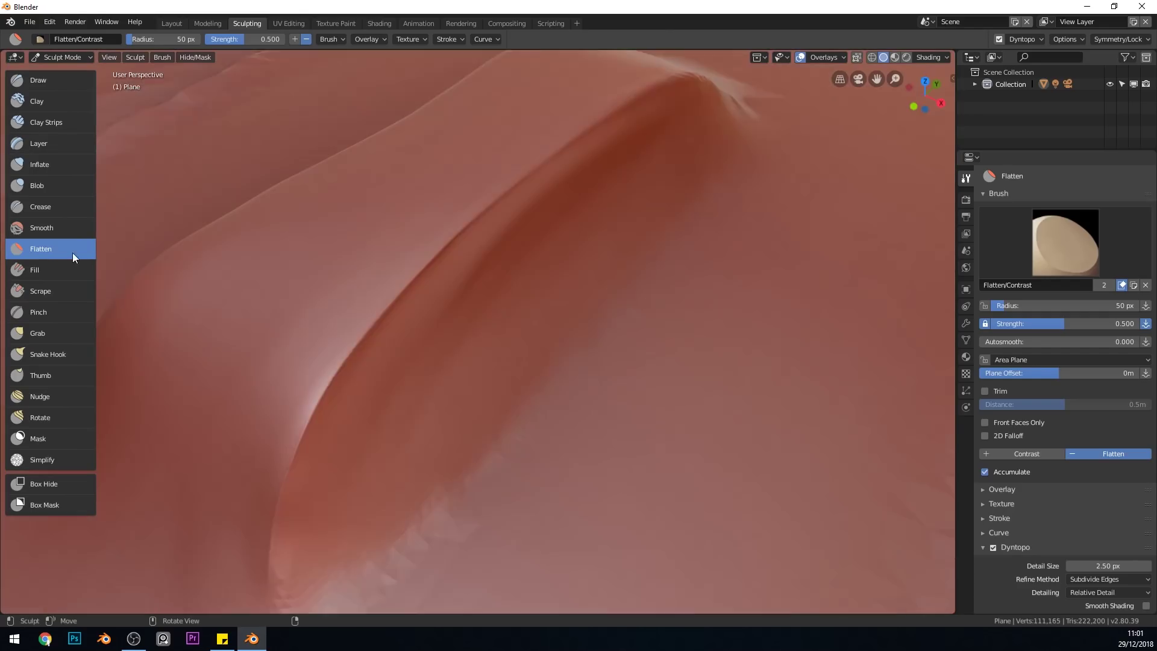
Step: Switch to the Pinch brush and tighten the central ridge's flattened side edge again from the far end to the near end
{"action": "left_click", "coordinate": [48, 313]}
{"action": "middle_click_drag", "start_coordinate": [422, 289], "coordinate": [374, 283]}
{"action": "mouse_move", "coordinate": [374, 283]}
{"action": "left_mouse_down"}
{"action": "mouse_move", "coordinate": [227, 455]}
{"action": "mouse_move", "coordinate": [338, 313]}
{"action": "left_mouse_up"}
{"action": "mouse_move", "coordinate": [518, 301]}
{"action": "middle_mouse_down"}
{"action": "mouse_move", "coordinate": [689, 174]}
{"action": "mouse_move", "coordinate": [579, 205]}
{"action": "middle_mouse_up"}
{"action": "left_click_drag", "start_coordinate": [693, 142], "coordinate": [253, 277]}
{"action": "middle_click_drag", "start_coordinate": [621, 241], "coordinate": [695, 248]}
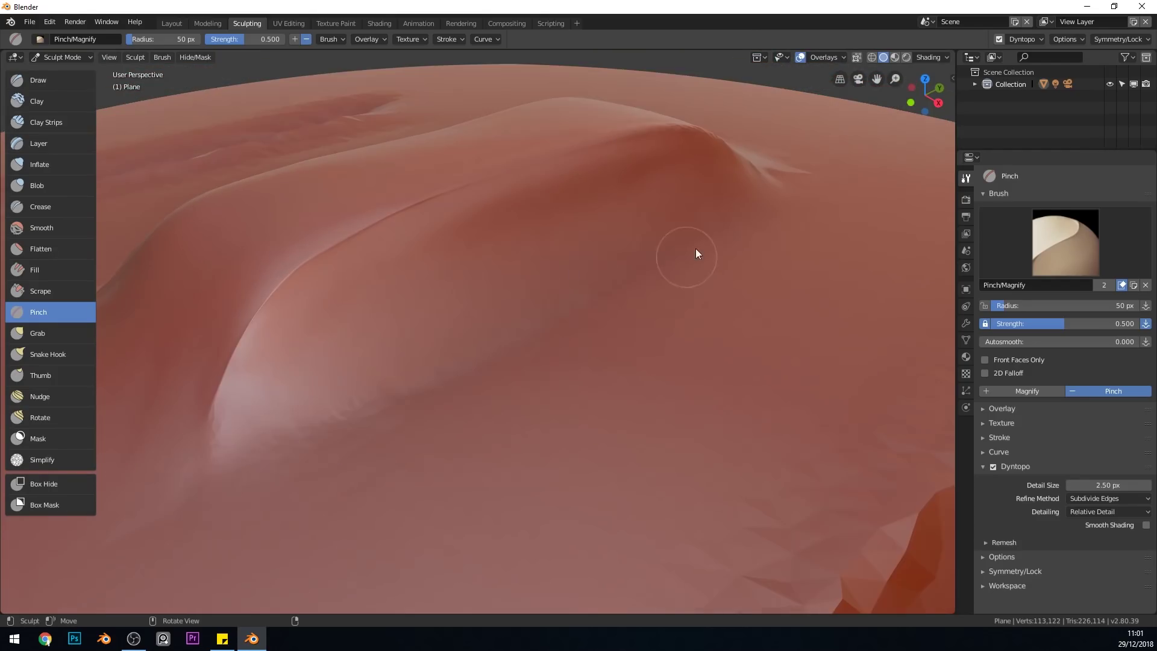
{"action": "left_click_drag", "start_coordinate": [380, 223], "coordinate": [211, 386]}
Step: Carve a crease along the base of the central ridge's side wall with the Crease brush, enlarging its radius to 108 px
{"action": "left_click", "coordinate": [41, 206]}
{"action": "middle_click_drag", "start_coordinate": [856, 219], "coordinate": [787, 225]}
{"action": "left_click_drag", "start_coordinate": [786, 224], "coordinate": [229, 395]}
{"action": "key", "text": "f"}
{"action": "left_click", "coordinate": [492, 314]}
{"action": "mouse_move", "coordinate": [543, 271]}
{"action": "left_mouse_down"}
{"action": "mouse_move", "coordinate": [335, 338]}
{"action": "mouse_move", "coordinate": [226, 398]}
{"action": "left_mouse_up"}
{"action": "mouse_move", "coordinate": [476, 319]}
{"action": "middle_mouse_down"}
{"action": "mouse_move", "coordinate": [685, 258]}
{"action": "mouse_move", "coordinate": [608, 255]}
{"action": "middle_mouse_up"}
Step: Set the refine method to Subdivide Collapse and the detail size to 5.70 px, and crease the side wall's base
{"action": "left_click", "coordinate": [1099, 550]}
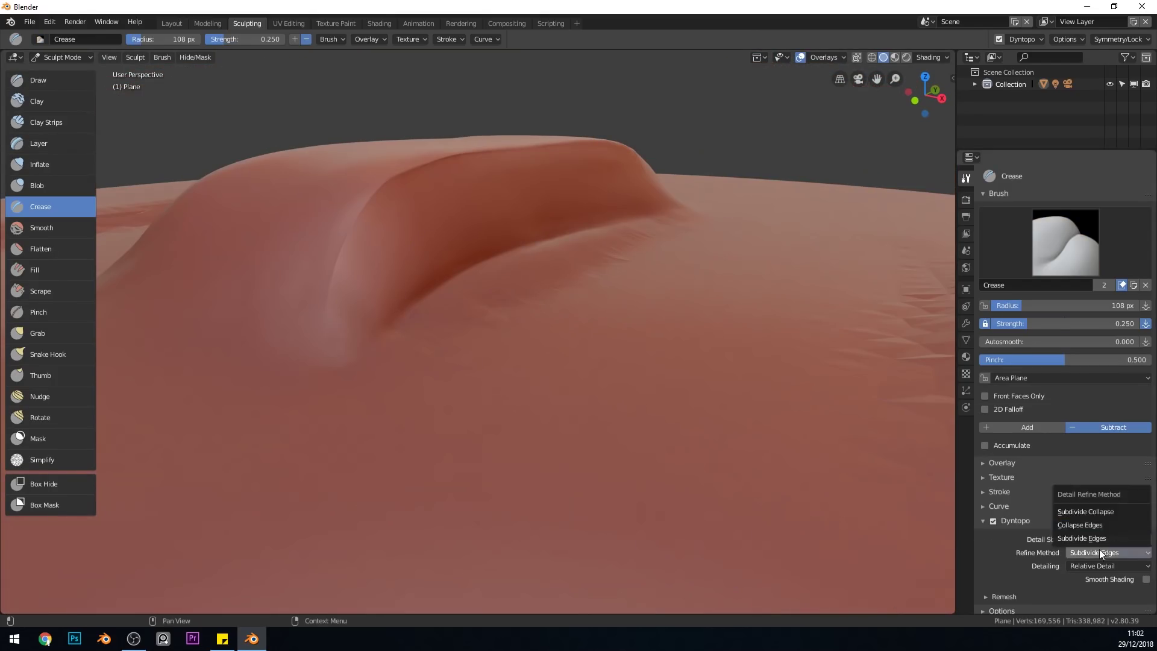
{"action": "left_click", "coordinate": [1084, 512]}
{"action": "left_click_drag", "start_coordinate": [1072, 542], "coordinate": [1118, 538]}
{"action": "middle_click_drag", "start_coordinate": [825, 205], "coordinate": [777, 226]}
{"action": "left_click_drag", "start_coordinate": [777, 226], "coordinate": [211, 355]}
{"action": "middle_click_drag", "start_coordinate": [211, 356], "coordinate": [189, 368]}
{"action": "middle_click_drag", "start_coordinate": [560, 356], "coordinate": [488, 358]}
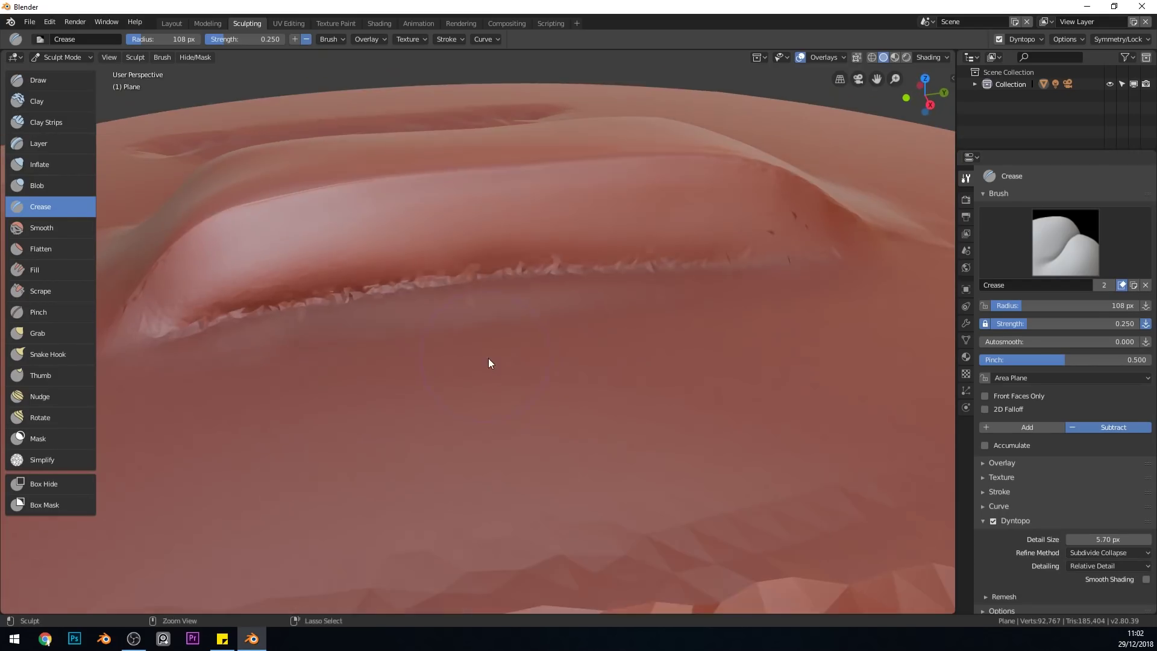
Step: Deepen the crease along the base of the central ridge's side wall with two more long Crease strokes
{"action": "left_click_drag", "start_coordinate": [578, 265], "coordinate": [272, 295]}
{"action": "middle_click_drag", "start_coordinate": [648, 265], "coordinate": [616, 257]}
{"action": "left_click_drag", "start_coordinate": [615, 257], "coordinate": [313, 281]}
{"action": "middle_click_drag", "start_coordinate": [368, 548], "coordinate": [479, 581]}
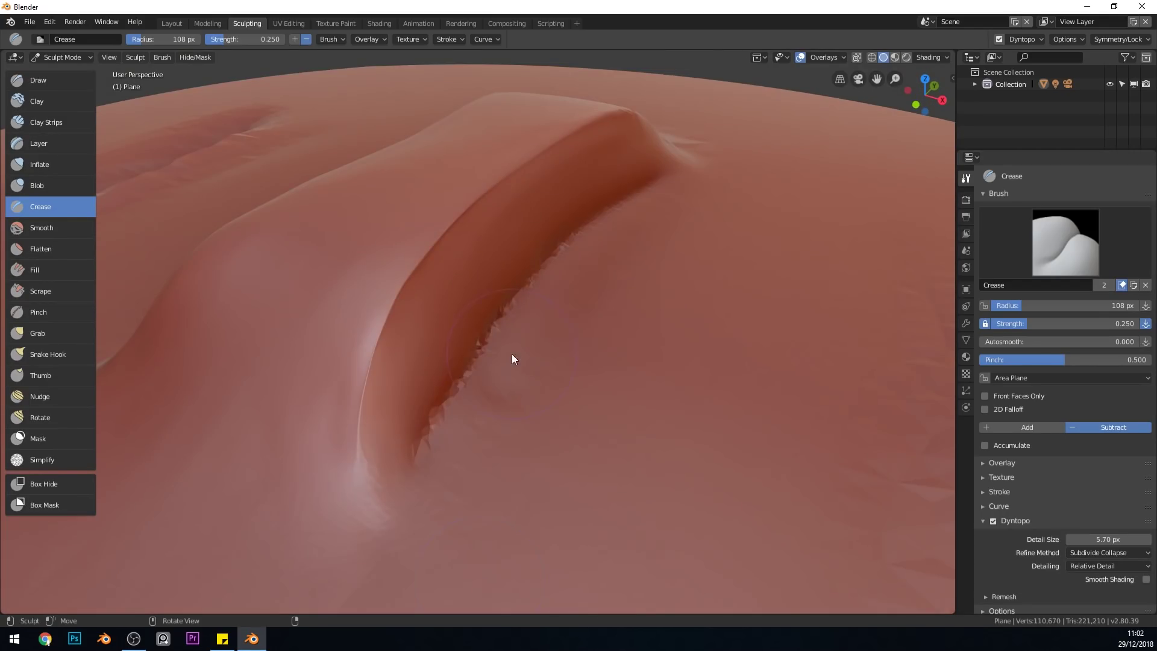
{"action": "middle_click_drag", "start_coordinate": [511, 355], "coordinate": [520, 350]}
Step: Reduce the Dyntopo detail size to 3.70 px and try the Draw brush near the side wall's far end
{"action": "left_click_drag", "start_coordinate": [1110, 540], "coordinate": [1084, 539]}
{"action": "mouse_move", "coordinate": [458, 325]}
{"action": "middle_mouse_down"}
{"action": "mouse_move", "coordinate": [542, 329]}
{"action": "mouse_move", "coordinate": [445, 337]}
{"action": "middle_mouse_up"}
{"action": "left_click", "coordinate": [52, 81]}
{"action": "mouse_move", "coordinate": [747, 229]}
{"action": "left_mouse_down"}
{"action": "mouse_move", "coordinate": [294, 281]}
{"action": "mouse_move", "coordinate": [738, 220]}
{"action": "left_mouse_up"}
{"action": "middle_click_drag", "start_coordinate": [739, 220], "coordinate": [312, 300]}
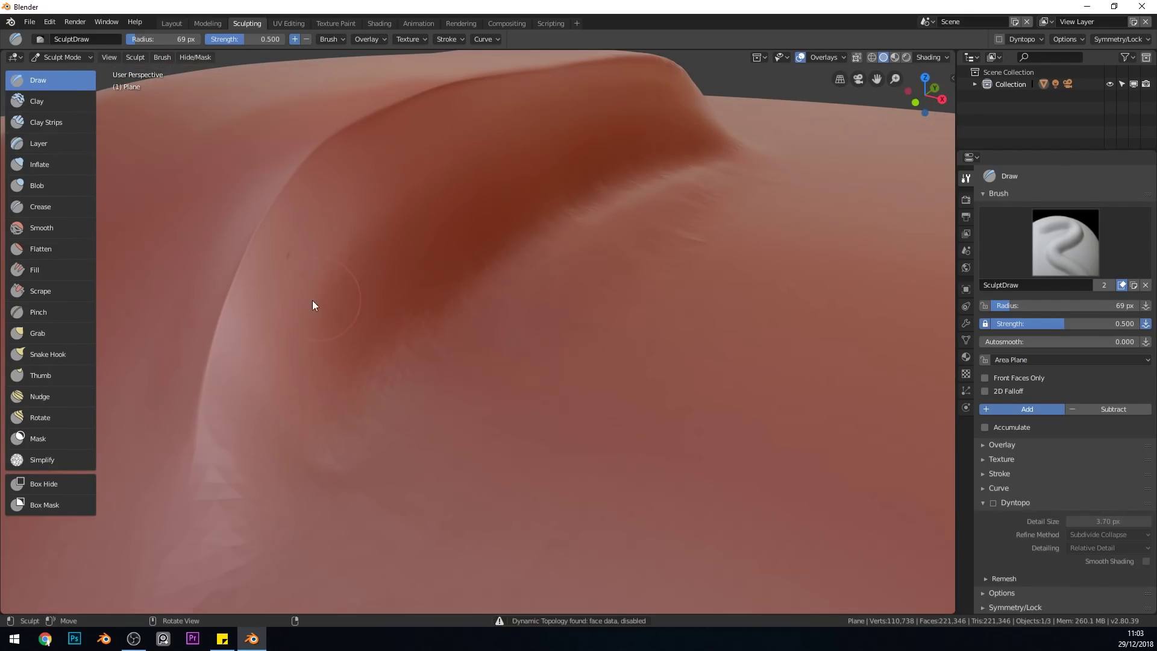
{"action": "middle_click_drag", "start_coordinate": [531, 346], "coordinate": [628, 357]}
Step: Switch back to the Crease brush and redefine the line along the side wall's base with repeated Subdivide Collapse strokes
{"action": "key", "text": "shift+c"}
{"action": "left_click_drag", "start_coordinate": [470, 268], "coordinate": [753, 198]}
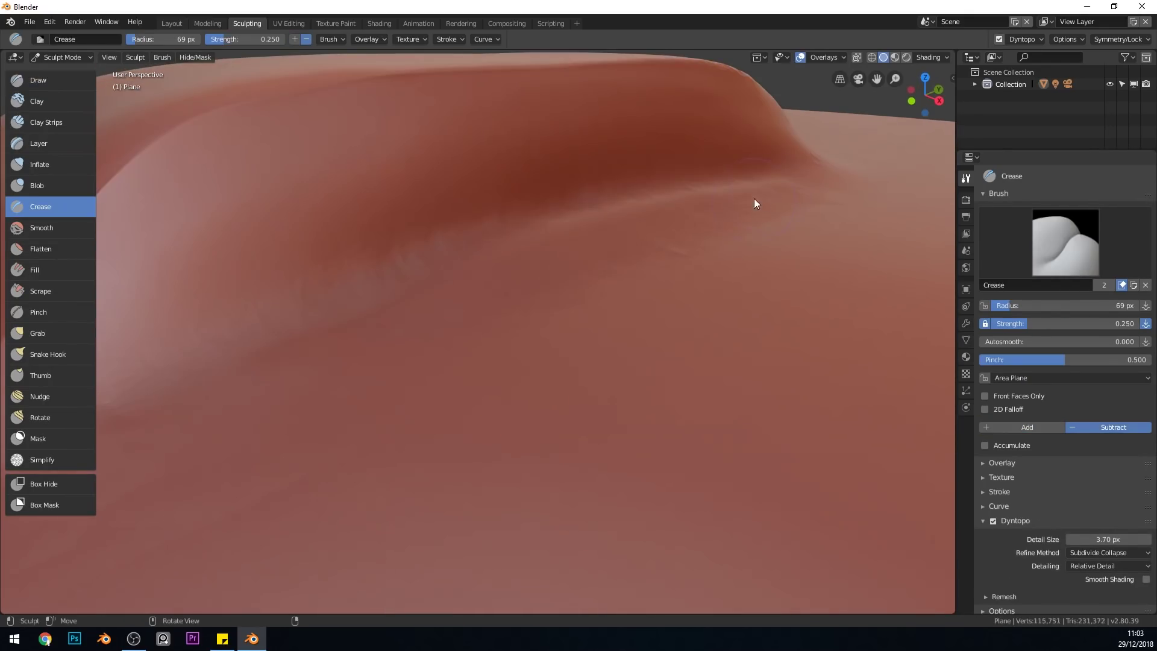
{"action": "mouse_move", "coordinate": [754, 198]}
{"action": "middle_mouse_down"}
{"action": "mouse_move", "coordinate": [643, 265]}
{"action": "mouse_move", "coordinate": [693, 204]}
{"action": "mouse_move", "coordinate": [660, 262]}
{"action": "mouse_move", "coordinate": [594, 262]}
{"action": "mouse_move", "coordinate": [666, 270]}
{"action": "mouse_move", "coordinate": [602, 313]}
{"action": "middle_mouse_up"}
{"action": "left_click_drag", "start_coordinate": [627, 232], "coordinate": [222, 484]}
{"action": "left_click_drag", "start_coordinate": [632, 232], "coordinate": [235, 476]}
{"action": "mouse_move", "coordinate": [578, 289]}
{"action": "middle_mouse_down"}
{"action": "mouse_move", "coordinate": [648, 262]}
{"action": "mouse_move", "coordinate": [598, 381]}
{"action": "mouse_move", "coordinate": [606, 410]}
{"action": "middle_mouse_up"}
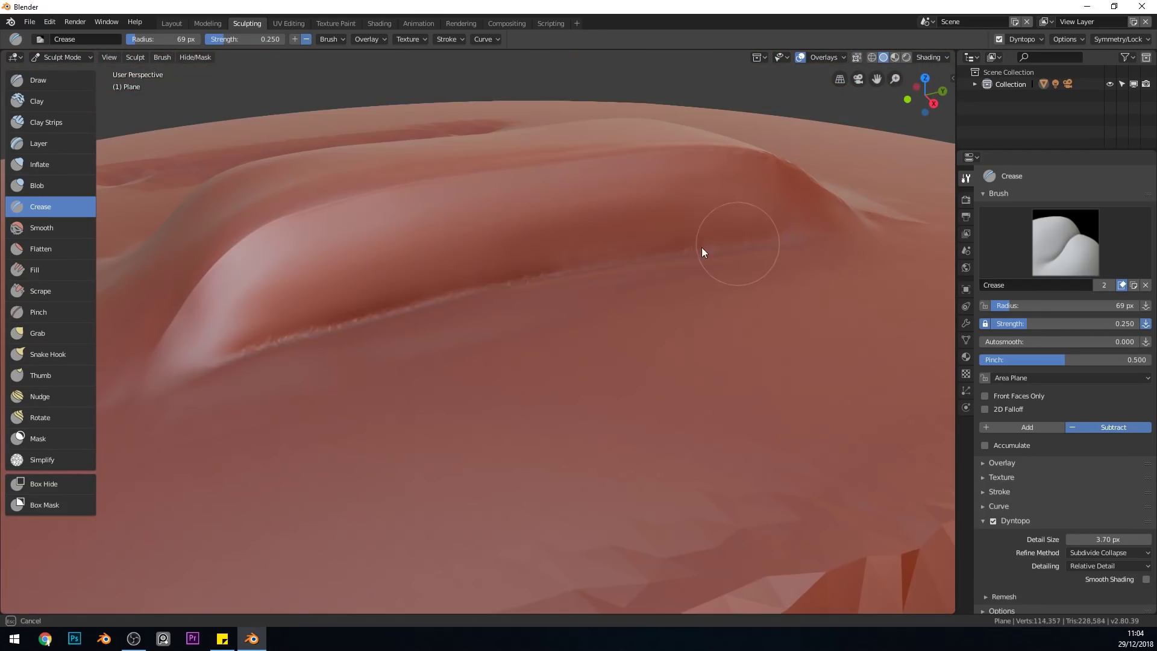
{"action": "left_click_drag", "start_coordinate": [702, 249], "coordinate": [241, 353]}
Step: Set the refine method to Subdivide Edges and sharpen the crease along the base of the central ridge's side wall
{"action": "left_click", "coordinate": [1107, 552]}
{"action": "left_click", "coordinate": [1100, 523]}
{"action": "middle_click_drag", "start_coordinate": [612, 283], "coordinate": [680, 287]}
{"action": "left_click_drag", "start_coordinate": [163, 419], "coordinate": [802, 226]}
{"action": "left_click_drag", "start_coordinate": [536, 281], "coordinate": [289, 355]}
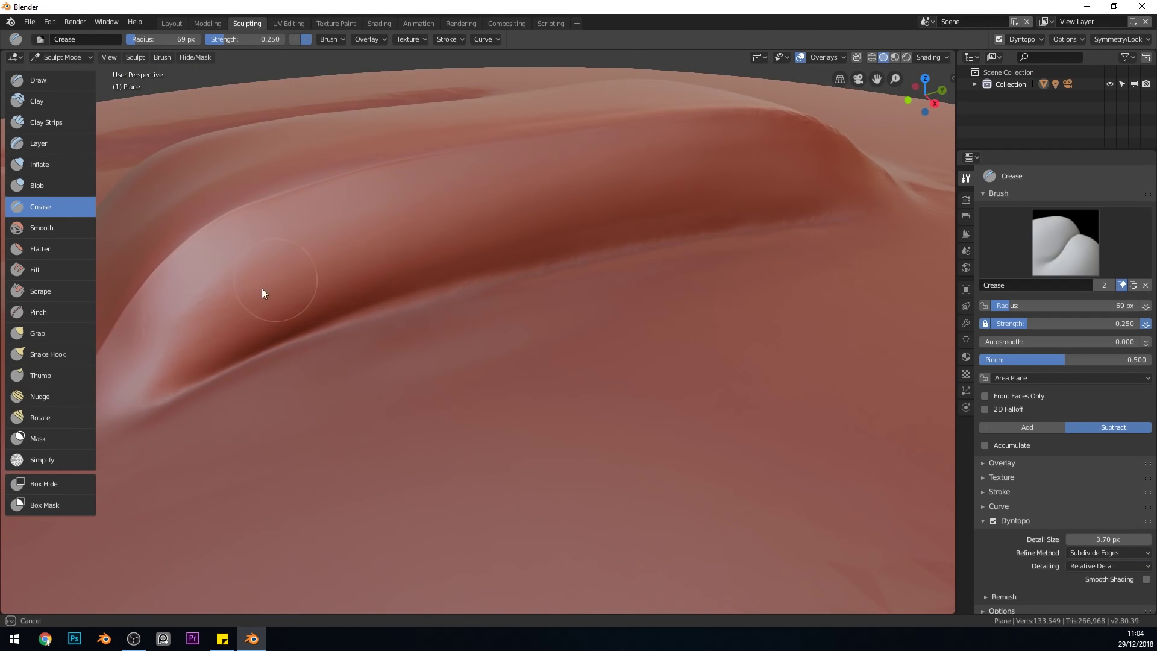
{"action": "mouse_move", "coordinate": [261, 288]}
{"action": "middle_mouse_down"}
{"action": "mouse_move", "coordinate": [356, 198]}
{"action": "mouse_move", "coordinate": [464, 277]}
{"action": "middle_mouse_up"}
Step: Switch to the Flatten brush and even out the central ridge's side wall along its length
{"action": "key", "text": "shift+t"}
{"action": "left_click_drag", "start_coordinate": [463, 282], "coordinate": [372, 199]}
{"action": "mouse_move", "coordinate": [371, 198]}
{"action": "middle_mouse_down"}
{"action": "mouse_move", "coordinate": [513, 157]}
{"action": "mouse_move", "coordinate": [700, 204]}
{"action": "mouse_move", "coordinate": [580, 294]}
{"action": "mouse_move", "coordinate": [609, 316]}
{"action": "mouse_move", "coordinate": [540, 404]}
{"action": "mouse_move", "coordinate": [615, 195]}
{"action": "middle_mouse_up"}
{"action": "scroll", "coordinate": [580, 294], "scroll_direction": "down", "scroll_amount": 8}
{"action": "scroll", "coordinate": [578, 301], "scroll_direction": "up", "scroll_amount": 5}
{"action": "mouse_move", "coordinate": [616, 195]}
{"action": "left_mouse_down"}
{"action": "mouse_move", "coordinate": [501, 362]}
{"action": "mouse_move", "coordinate": [596, 221]}
{"action": "left_mouse_up"}
{"action": "scroll", "coordinate": [596, 220], "scroll_direction": "down", "scroll_amount": 5}
{"action": "mouse_move", "coordinate": [597, 220]}
{"action": "middle_mouse_down"}
{"action": "mouse_move", "coordinate": [510, 334]}
{"action": "mouse_move", "coordinate": [482, 353]}
{"action": "mouse_move", "coordinate": [386, 302]}
{"action": "middle_mouse_up"}
{"action": "scroll", "coordinate": [385, 301], "scroll_direction": "up", "scroll_amount": 4}
{"action": "middle_click_drag", "start_coordinate": [184, 231], "coordinate": [289, 253]}
{"action": "left_click_drag", "start_coordinate": [289, 253], "coordinate": [732, 197]}
Step: Flatten the surface along the foot of the central ridge's side wall from the near end to the far end
{"action": "scroll", "coordinate": [578, 289], "scroll_direction": "down", "scroll_amount": 4}
{"action": "middle_click_drag", "start_coordinate": [579, 290], "coordinate": [518, 265]}
{"action": "left_click_drag", "start_coordinate": [518, 265], "coordinate": [380, 349]}
{"action": "mouse_move", "coordinate": [380, 350]}
{"action": "middle_mouse_down"}
{"action": "mouse_move", "coordinate": [508, 353]}
{"action": "mouse_move", "coordinate": [431, 361]}
{"action": "middle_mouse_up"}
{"action": "mouse_move", "coordinate": [431, 362]}
{"action": "left_mouse_down"}
{"action": "mouse_move", "coordinate": [384, 299]}
{"action": "mouse_move", "coordinate": [609, 209]}
{"action": "left_mouse_up"}
{"action": "middle_click_drag", "start_coordinate": [493, 224], "coordinate": [530, 225]}
{"action": "left_click_drag", "start_coordinate": [385, 367], "coordinate": [734, 215]}
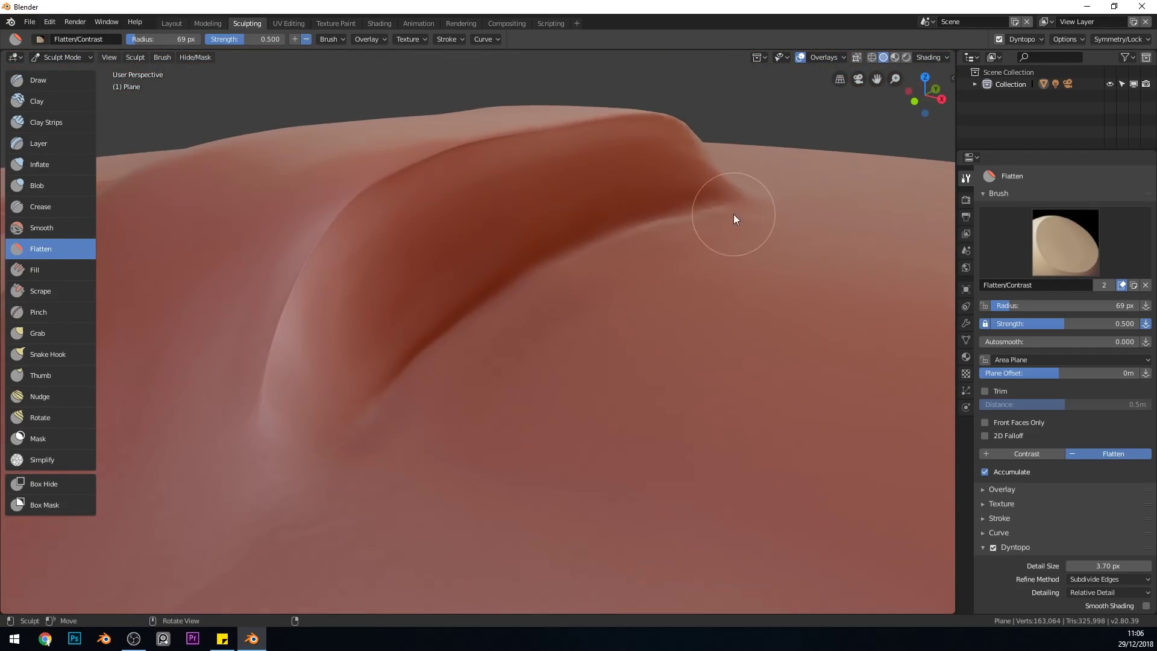
Step: Return to the Crease brush, re-crease the side wall's base from near to far end, and view the whole ridge
{"action": "left_click", "coordinate": [58, 314]}
{"action": "mouse_move", "coordinate": [457, 375]}
{"action": "middle_mouse_down"}
{"action": "mouse_move", "coordinate": [281, 570]}
{"action": "mouse_move", "coordinate": [490, 380]}
{"action": "mouse_move", "coordinate": [464, 395]}
{"action": "middle_mouse_up"}
{"action": "left_click", "coordinate": [40, 207]}
{"action": "mouse_move", "coordinate": [362, 337]}
{"action": "left_mouse_down"}
{"action": "mouse_move", "coordinate": [632, 238]}
{"action": "mouse_move", "coordinate": [748, 217]}
{"action": "left_mouse_up"}
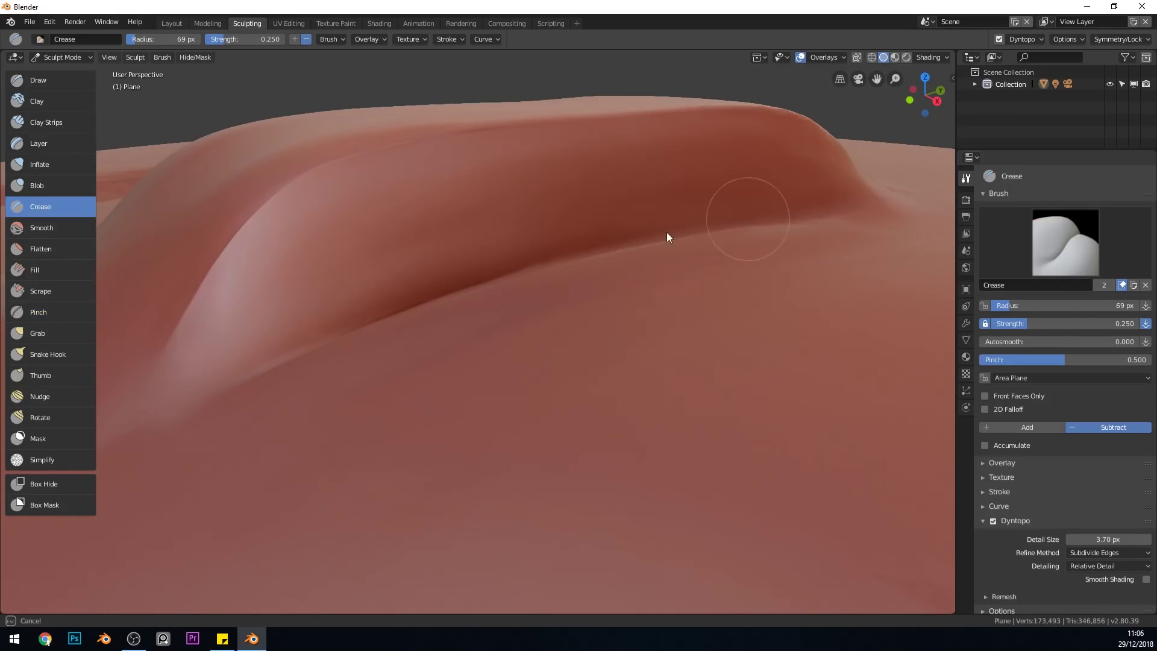
{"action": "mouse_move", "coordinate": [666, 233]}
{"action": "middle_mouse_down"}
{"action": "mouse_move", "coordinate": [636, 288]}
{"action": "mouse_move", "coordinate": [681, 411]}
{"action": "mouse_move", "coordinate": [498, 400]}
{"action": "mouse_move", "coordinate": [540, 382]}
{"action": "mouse_move", "coordinate": [474, 477]}
{"action": "middle_mouse_up"}
{"action": "scroll", "coordinate": [681, 411], "scroll_direction": "down", "scroll_amount": 3}
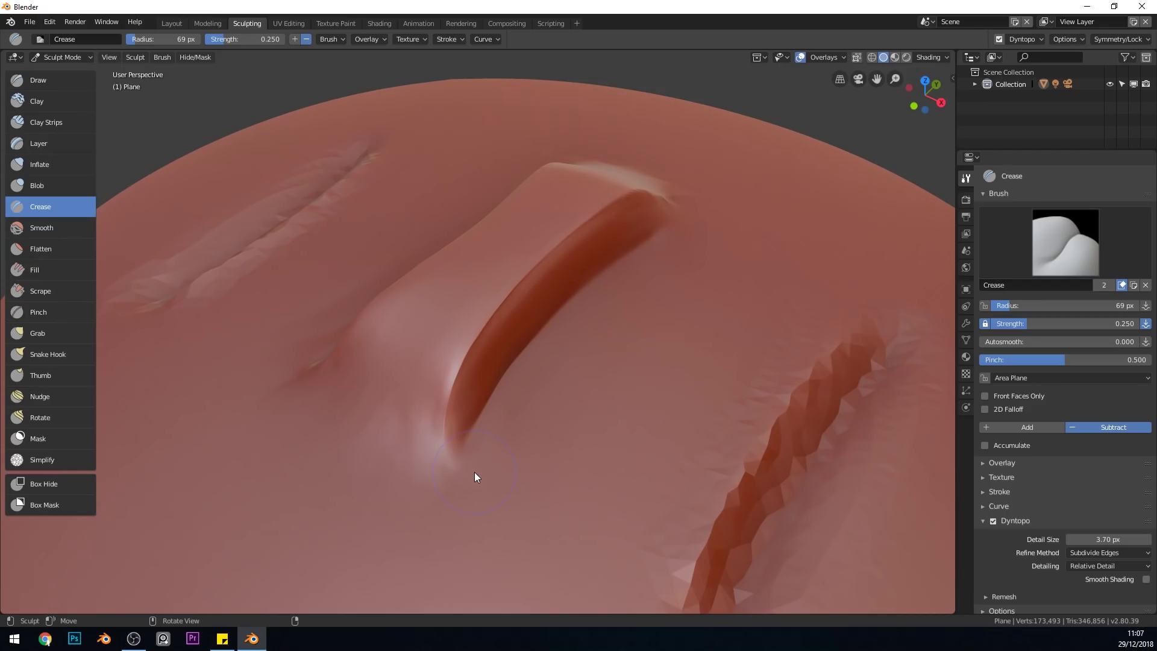
Step: Flatten the sloping near end of the central ridge down into the surrounding surface
{"action": "left_click", "coordinate": [41, 248]}
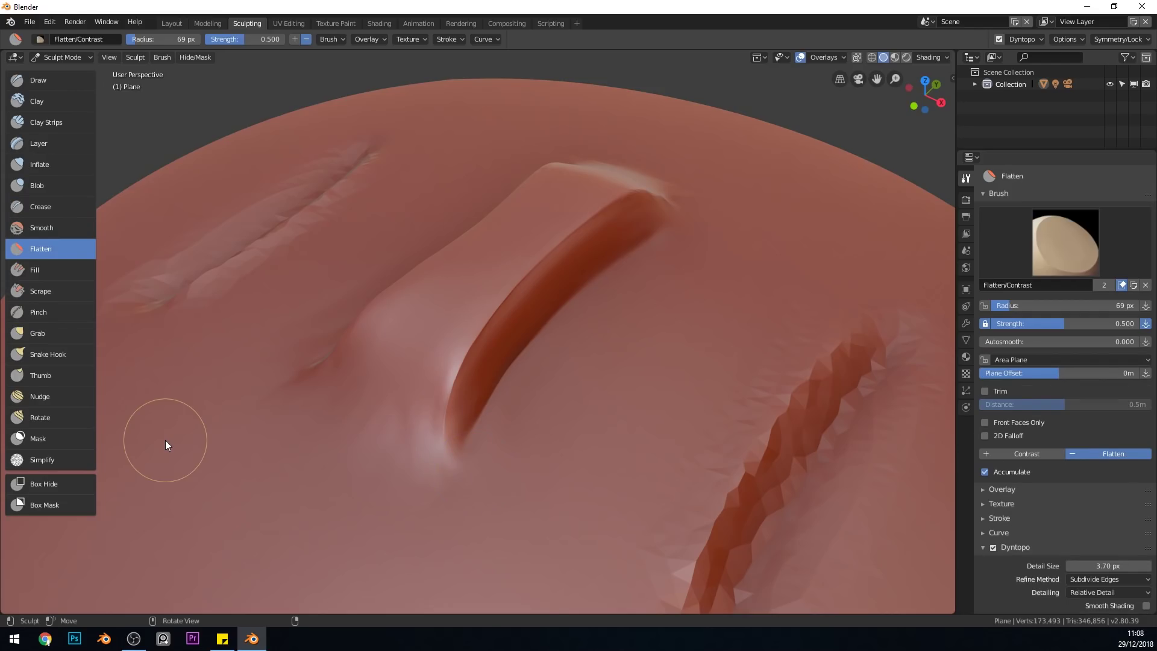
{"action": "scroll", "coordinate": [624, 453], "scroll_direction": "down", "scroll_amount": 5}
{"action": "scroll", "coordinate": [689, 355], "scroll_direction": "up", "scroll_amount": 10}
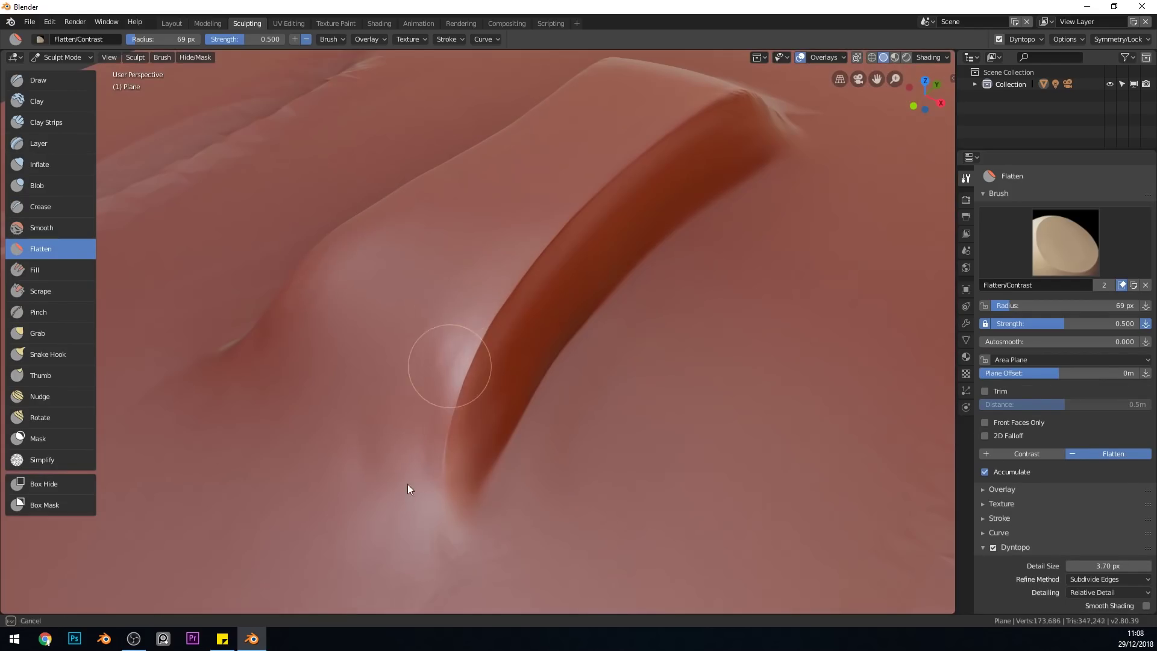
{"action": "mouse_move", "coordinate": [434, 381]}
{"action": "middle_mouse_down"}
{"action": "mouse_move", "coordinate": [510, 353]}
{"action": "mouse_move", "coordinate": [369, 337]}
{"action": "middle_mouse_up"}
{"action": "left_click_drag", "start_coordinate": [377, 287], "coordinate": [159, 450]}
{"action": "mouse_move", "coordinate": [199, 394]}
{"action": "middle_mouse_down"}
{"action": "mouse_move", "coordinate": [396, 377]}
{"action": "mouse_move", "coordinate": [229, 361]}
{"action": "middle_mouse_up"}
Step: Extend the central ridge's sharp side edge down its near-end slope with Crease strokes
{"action": "left_click", "coordinate": [40, 207]}
{"action": "mouse_move", "coordinate": [490, 324]}
{"action": "left_mouse_down"}
{"action": "mouse_move", "coordinate": [174, 465]}
{"action": "mouse_move", "coordinate": [135, 503]}
{"action": "left_mouse_up"}
{"action": "left_click_drag", "start_coordinate": [367, 295], "coordinate": [265, 376]}
{"action": "scroll", "coordinate": [361, 349], "scroll_direction": "down", "scroll_amount": 5}
{"action": "mouse_move", "coordinate": [386, 361]}
{"action": "middle_mouse_down"}
{"action": "mouse_move", "coordinate": [435, 324]}
{"action": "mouse_move", "coordinate": [458, 472]}
{"action": "mouse_move", "coordinate": [725, 333]}
{"action": "middle_mouse_up"}
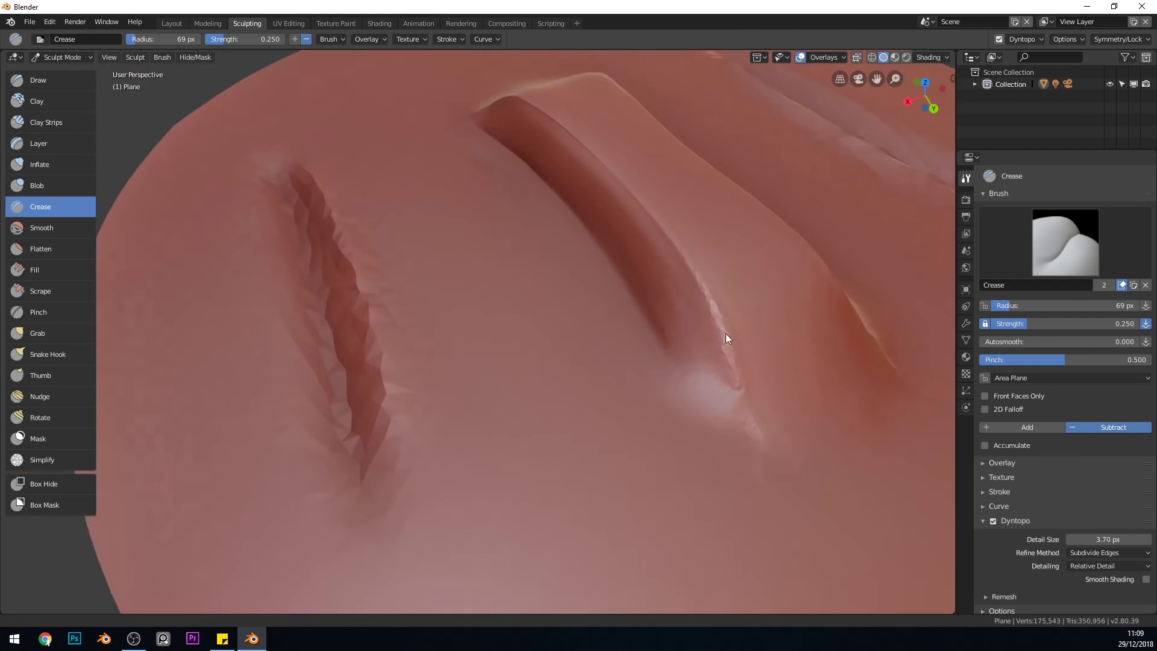
Step: Tighten the newly creased near part of the central ridge's side edge with the Pinch brush
{"action": "scroll", "coordinate": [693, 331], "scroll_direction": "up", "scroll_amount": 4}
{"action": "left_click", "coordinate": [39, 312]}
{"action": "mouse_move", "coordinate": [472, 175]}
{"action": "left_mouse_down"}
{"action": "mouse_move", "coordinate": [515, 276]}
{"action": "mouse_move", "coordinate": [560, 519]}
{"action": "left_mouse_up"}
{"action": "middle_click_drag", "start_coordinate": [548, 529], "coordinate": [638, 482]}
Step: Switch to the Crease brush and define the side wall's near end with two short strokes
{"action": "key", "text": "shift+c"}
{"action": "left_click_drag", "start_coordinate": [434, 280], "coordinate": [616, 343]}
{"action": "middle_click_drag", "start_coordinate": [572, 385], "coordinate": [657, 301]}
{"action": "mouse_move", "coordinate": [470, 232]}
{"action": "left_mouse_down"}
{"action": "mouse_move", "coordinate": [646, 283]}
{"action": "mouse_move", "coordinate": [584, 279]}
{"action": "left_mouse_up"}
{"action": "mouse_move", "coordinate": [583, 278]}
{"action": "middle_mouse_down"}
{"action": "mouse_move", "coordinate": [705, 271]}
{"action": "mouse_move", "coordinate": [561, 265]}
{"action": "middle_mouse_up"}
Step: Flatten a patch of the central ridge's side wall and run another Crease stroke beside it
{"action": "left_click", "coordinate": [45, 249]}
{"action": "mouse_move", "coordinate": [518, 247]}
{"action": "left_mouse_down"}
{"action": "mouse_move", "coordinate": [635, 241]}
{"action": "mouse_move", "coordinate": [434, 235]}
{"action": "left_mouse_up"}
{"action": "mouse_move", "coordinate": [543, 265]}
{"action": "middle_mouse_down"}
{"action": "mouse_move", "coordinate": [675, 277]}
{"action": "mouse_move", "coordinate": [543, 265]}
{"action": "middle_mouse_up"}
{"action": "key", "text": "shift+c"}
{"action": "left_click_drag", "start_coordinate": [529, 259], "coordinate": [266, 239]}
{"action": "middle_click_drag", "start_coordinate": [529, 258], "coordinate": [583, 282]}
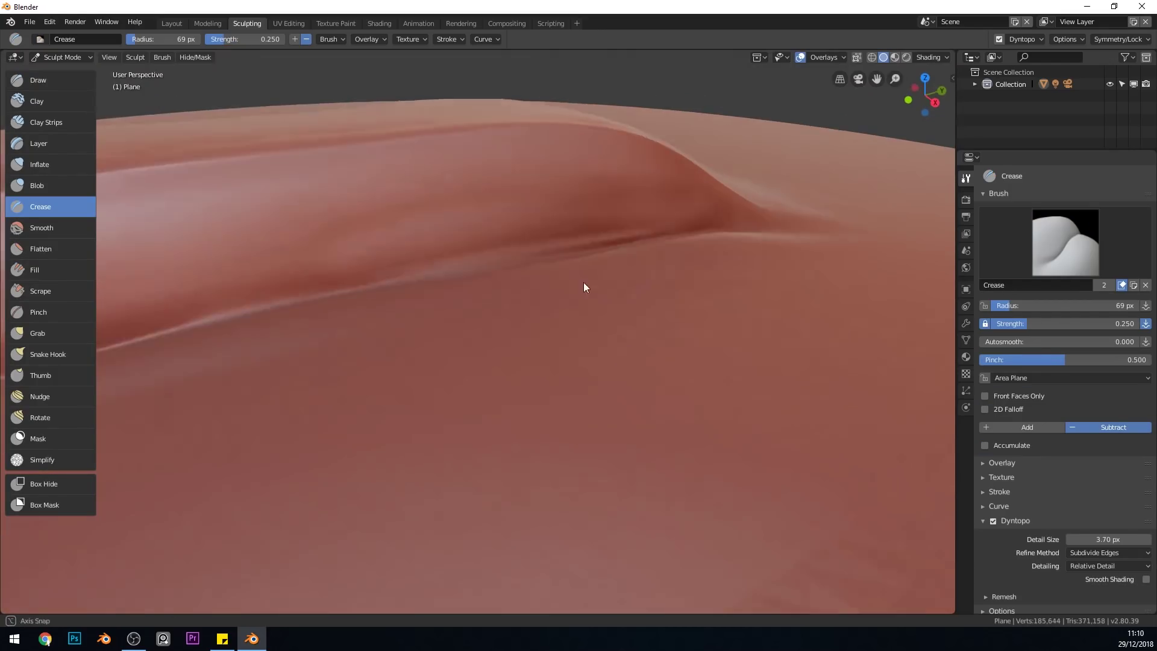
Step: Deepen the base of the central ridge's side wall with a Crease stroke and flatten the wall above it
{"action": "left_click_drag", "start_coordinate": [680, 241], "coordinate": [482, 265]}
{"action": "mouse_move", "coordinate": [583, 282]}
{"action": "middle_mouse_down"}
{"action": "mouse_move", "coordinate": [569, 269]}
{"action": "mouse_move", "coordinate": [685, 248]}
{"action": "mouse_move", "coordinate": [566, 265]}
{"action": "mouse_move", "coordinate": [566, 343]}
{"action": "mouse_move", "coordinate": [540, 324]}
{"action": "mouse_move", "coordinate": [567, 288]}
{"action": "mouse_move", "coordinate": [700, 287]}
{"action": "middle_mouse_up"}
{"action": "key", "text": "shift+t"}
{"action": "left_click_drag", "start_coordinate": [700, 287], "coordinate": [561, 286]}
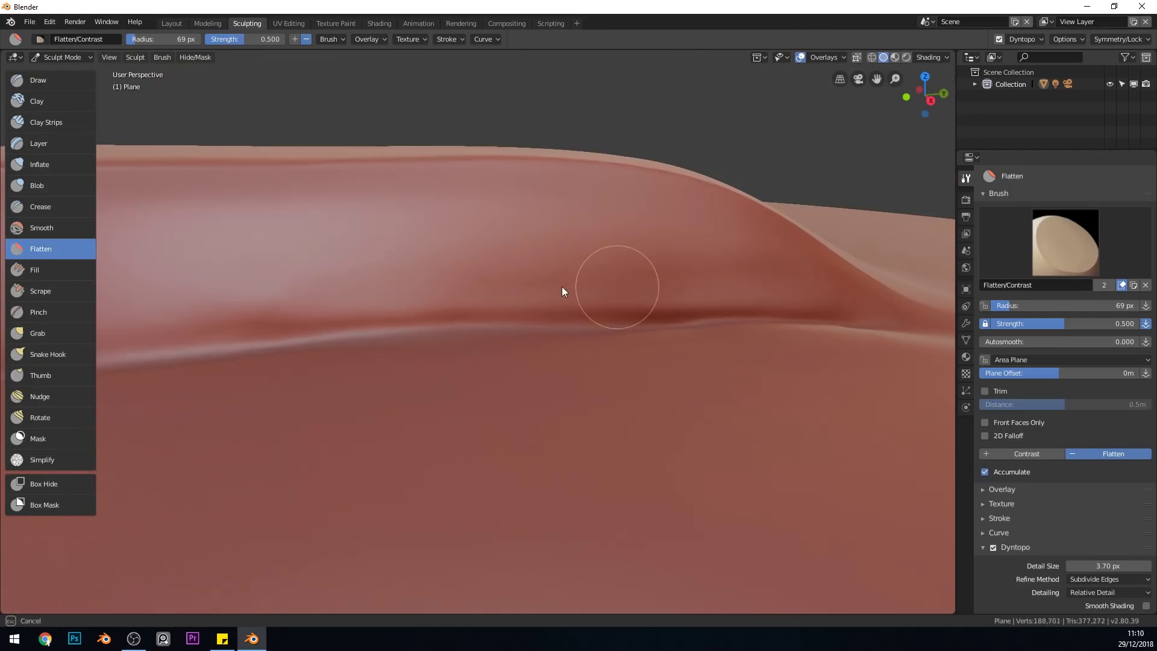
Step: Flatten the surface around the base of the central ridge's near end
{"action": "mouse_move", "coordinate": [562, 287]}
{"action": "middle_mouse_down"}
{"action": "mouse_move", "coordinate": [675, 302]}
{"action": "mouse_move", "coordinate": [619, 259]}
{"action": "middle_mouse_up"}
{"action": "scroll", "coordinate": [619, 259], "scroll_direction": "down", "scroll_amount": 3}
{"action": "middle_click_drag", "start_coordinate": [448, 518], "coordinate": [498, 357], "text": "shift"}
{"action": "scroll", "coordinate": [506, 276], "scroll_direction": "down", "scroll_amount": 3}
{"action": "middle_click_drag", "start_coordinate": [506, 277], "coordinate": [441, 330]}
{"action": "left_click_drag", "start_coordinate": [441, 330], "coordinate": [335, 407]}
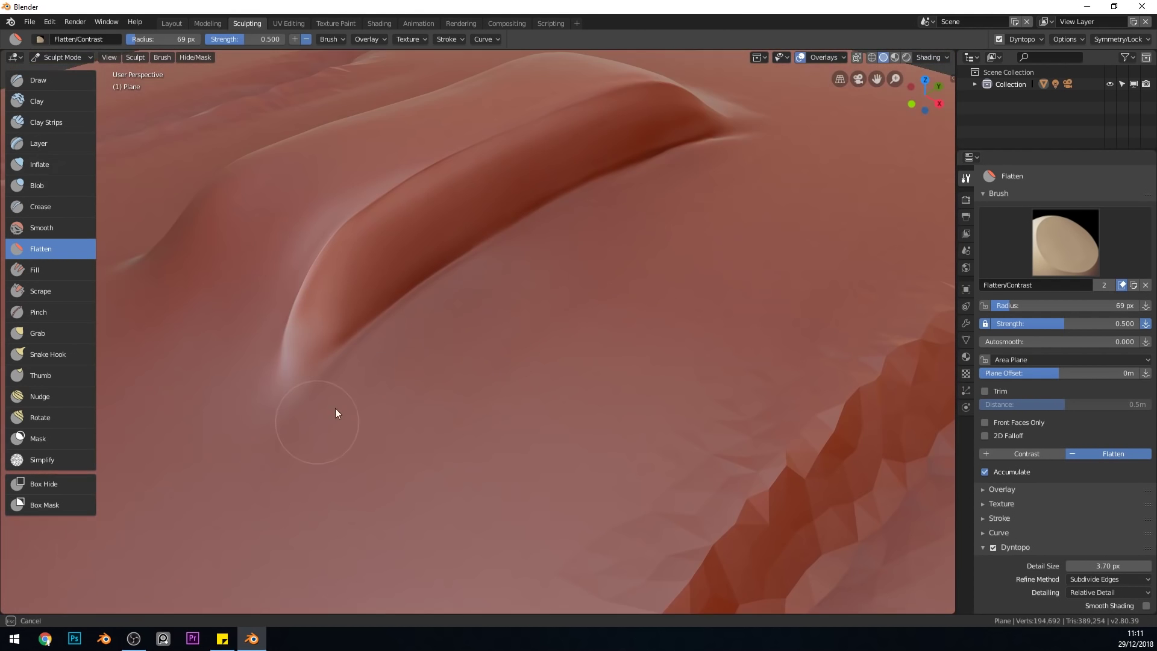
Step: Carve a new groove beside the central ridge with long Crease strokes along the rough low-detail area
{"action": "scroll", "coordinate": [335, 407], "scroll_direction": "down", "scroll_amount": 4}
{"action": "key", "text": "shift+c"}
{"action": "scroll", "coordinate": [620, 408], "scroll_direction": "up", "scroll_amount": 4}
{"action": "middle_click_drag", "start_coordinate": [620, 407], "coordinate": [542, 385], "text": "shift"}
{"action": "left_click_drag", "start_coordinate": [391, 542], "coordinate": [657, 325]}
{"action": "middle_click_drag", "start_coordinate": [779, 253], "coordinate": [737, 219]}
{"action": "left_click_drag", "start_coordinate": [349, 518], "coordinate": [608, 290]}
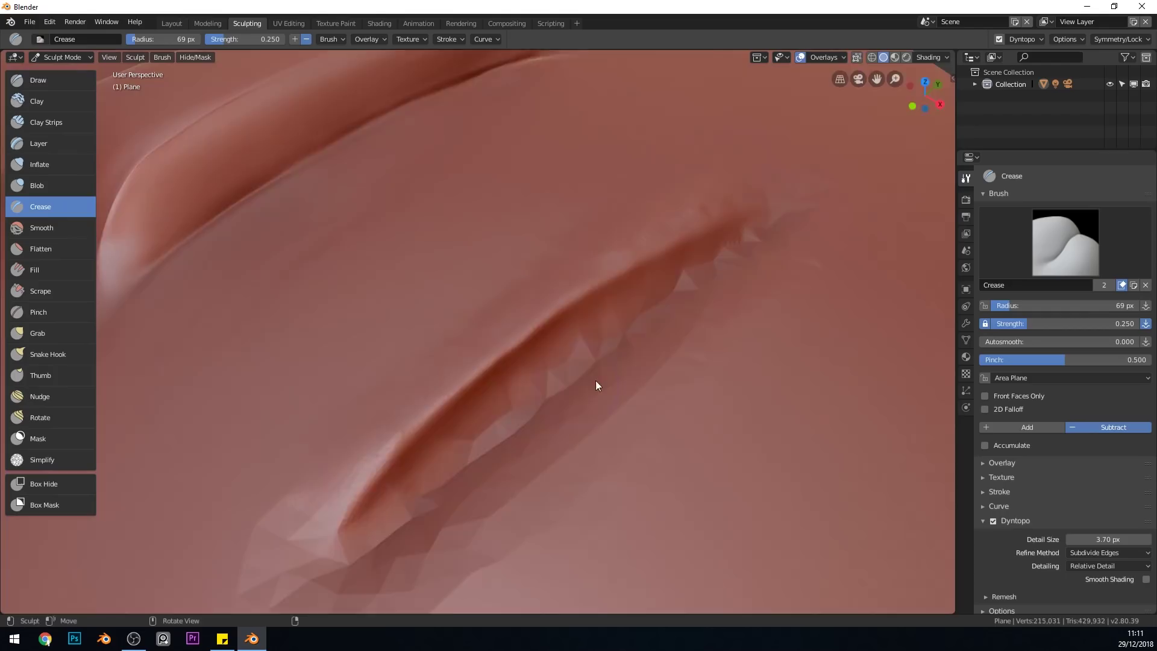
Step: Extend and refine the side groove toward its near end with further Crease strokes
{"action": "middle_click_drag", "start_coordinate": [596, 380], "coordinate": [642, 403]}
{"action": "left_click_drag", "start_coordinate": [642, 403], "coordinate": [518, 470]}
{"action": "middle_click_drag", "start_coordinate": [551, 337], "coordinate": [506, 442], "text": "shift"}
{"action": "mouse_move", "coordinate": [506, 434]}
{"action": "left_mouse_down"}
{"action": "mouse_move", "coordinate": [551, 253]}
{"action": "mouse_move", "coordinate": [602, 138]}
{"action": "mouse_move", "coordinate": [572, 317]}
{"action": "mouse_move", "coordinate": [586, 329]}
{"action": "mouse_move", "coordinate": [487, 468]}
{"action": "left_mouse_up"}
Step: Build up a raised rim along the side groove's outer edge with the Draw brush
{"action": "mouse_move", "coordinate": [487, 469]}
{"action": "middle_mouse_down"}
{"action": "mouse_move", "coordinate": [594, 422]}
{"action": "mouse_move", "coordinate": [682, 305]}
{"action": "middle_mouse_up"}
{"action": "key", "text": "x"}
{"action": "left_click_drag", "start_coordinate": [682, 305], "coordinate": [602, 289]}
{"action": "mouse_move", "coordinate": [602, 361]}
{"action": "middle_mouse_down"}
{"action": "mouse_move", "coordinate": [657, 498]}
{"action": "mouse_move", "coordinate": [566, 420]}
{"action": "middle_mouse_up"}
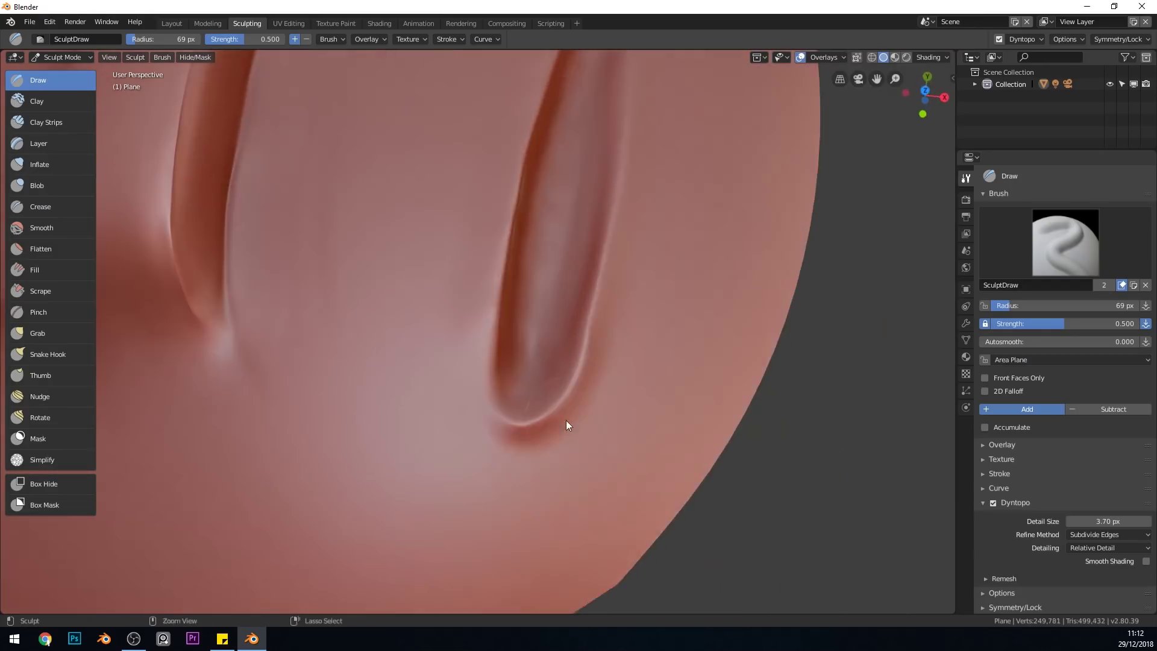
{"action": "scroll", "coordinate": [565, 421], "scroll_direction": "up", "scroll_amount": 3}
{"action": "left_click_drag", "start_coordinate": [623, 289], "coordinate": [573, 469]}
Step: Scrape down the raised surface around the side groove's near end and along its outer side
{"action": "left_click", "coordinate": [62, 292]}
{"action": "left_click_drag", "start_coordinate": [524, 509], "coordinate": [596, 532]}
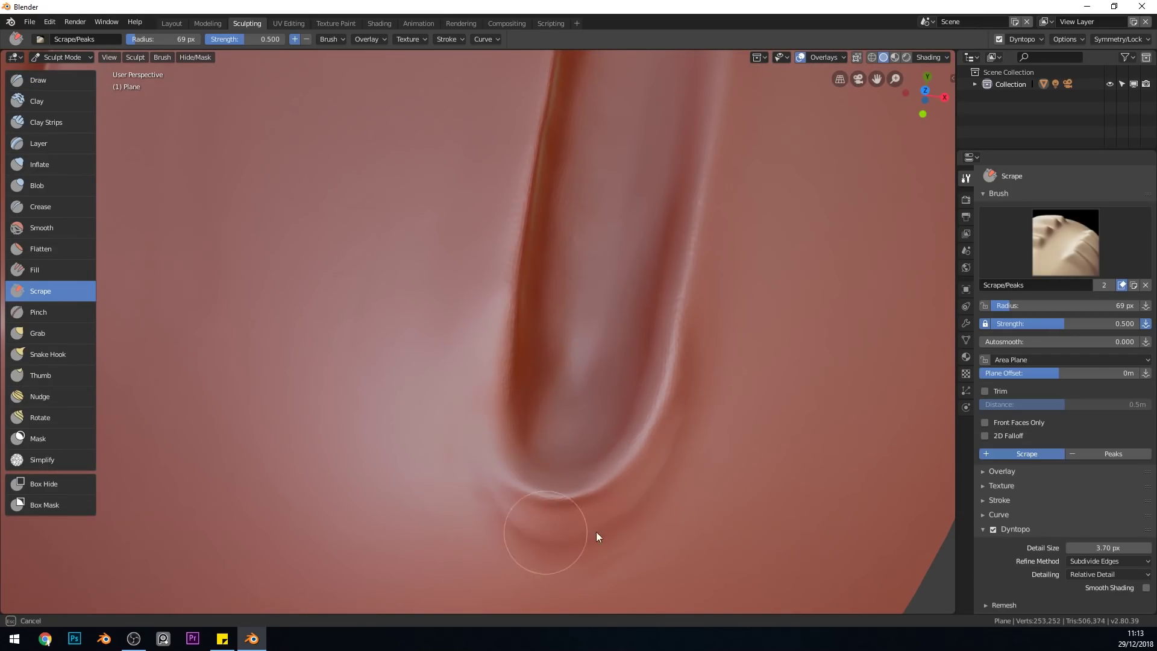
{"action": "middle_click_drag", "start_coordinate": [596, 531], "coordinate": [534, 458]}
{"action": "left_click_drag", "start_coordinate": [533, 457], "coordinate": [730, 351]}
{"action": "middle_click_drag", "start_coordinate": [730, 351], "coordinate": [663, 409]}
Step: Flatten the surface along the side groove's outer edge with the brush radius reduced to 25 px
{"action": "key", "text": "KP_7"}
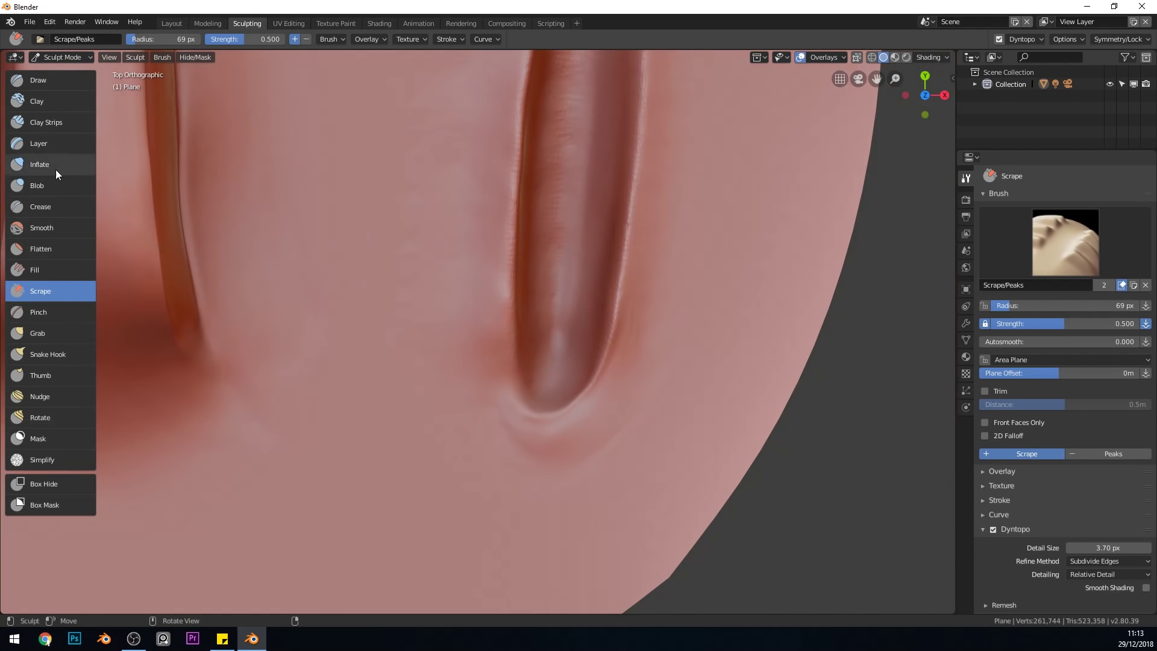
{"action": "left_click", "coordinate": [55, 332]}
{"action": "mouse_move", "coordinate": [587, 428]}
{"action": "middle_mouse_down"}
{"action": "mouse_move", "coordinate": [649, 447]}
{"action": "mouse_move", "coordinate": [642, 385]}
{"action": "mouse_move", "coordinate": [609, 404]}
{"action": "middle_mouse_up"}
{"action": "scroll", "coordinate": [608, 404], "scroll_direction": "up", "scroll_amount": 2}
{"action": "left_click", "coordinate": [50, 250]}
{"action": "key", "text": "KP_7"}
{"action": "key", "text": "f"}
{"action": "left_click", "coordinate": [611, 503]}
{"action": "mouse_move", "coordinate": [680, 479]}
{"action": "left_mouse_down"}
{"action": "mouse_move", "coordinate": [749, 316]}
{"action": "mouse_move", "coordinate": [717, 265]}
{"action": "left_mouse_up"}
Step: Scrape the surface just outside the side groove's outer edge and along its inner edge
{"action": "mouse_move", "coordinate": [716, 301]}
{"action": "middle_mouse_down"}
{"action": "mouse_move", "coordinate": [711, 236]}
{"action": "mouse_move", "coordinate": [712, 389]}
{"action": "middle_mouse_up"}
{"action": "scroll", "coordinate": [712, 388], "scroll_direction": "down", "scroll_amount": 4}
{"action": "left_click", "coordinate": [40, 291]}
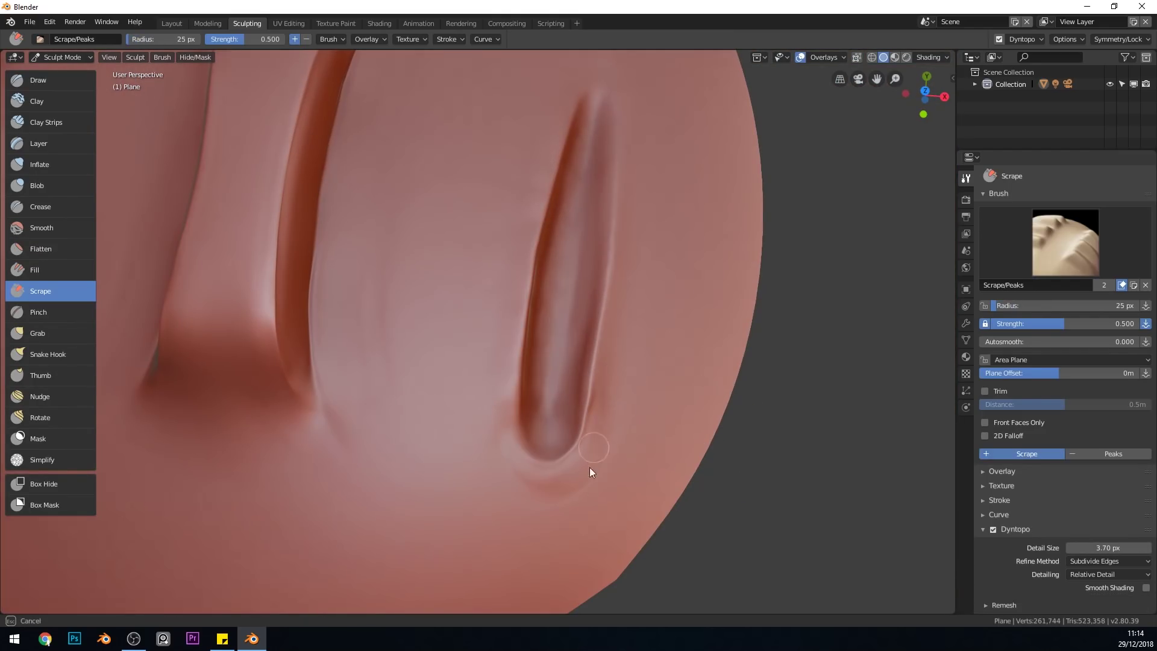
{"action": "scroll", "coordinate": [584, 507], "scroll_direction": "up", "scroll_amount": 3}
{"action": "left_click_drag", "start_coordinate": [681, 403], "coordinate": [681, 499]}
{"action": "left_click_drag", "start_coordinate": [549, 440], "coordinate": [560, 331]}
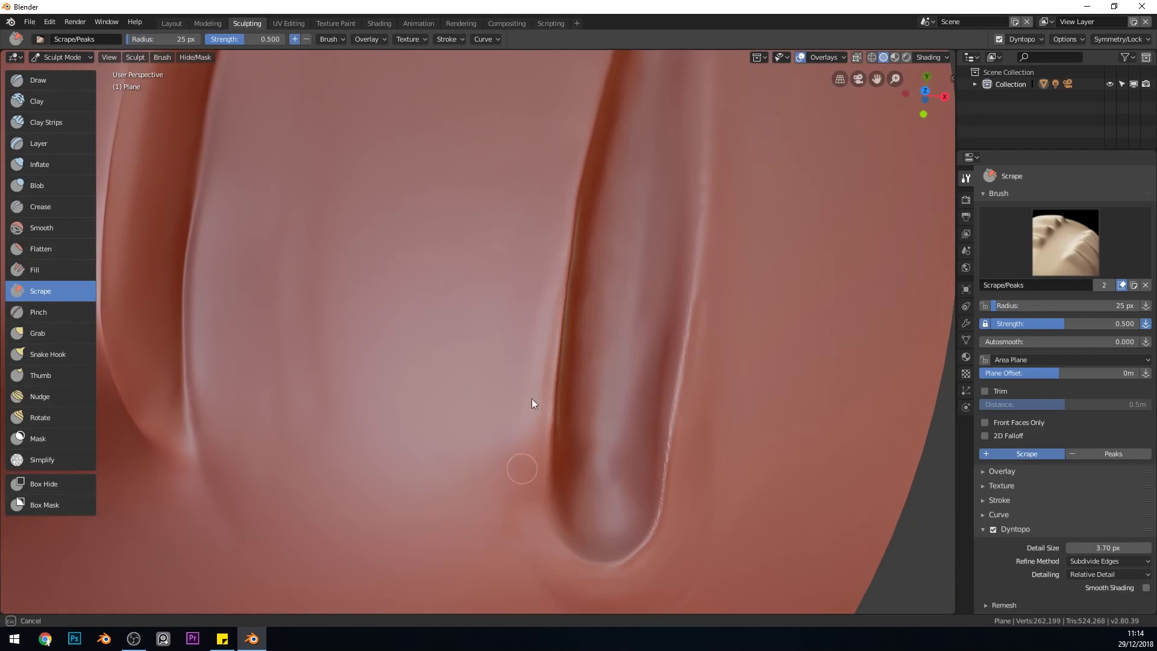
Step: Adjust the side groove's shape with the Snake Hook brush at a 193 px radius
{"action": "middle_click_drag", "start_coordinate": [721, 227], "coordinate": [673, 129], "text": "shift"}
{"action": "left_click", "coordinate": [51, 354]}
{"action": "middle_click_drag", "start_coordinate": [597, 297], "coordinate": [591, 482], "text": "shift"}
{"action": "middle_click_drag", "start_coordinate": [578, 259], "coordinate": [578, 337], "text": "ctrl"}
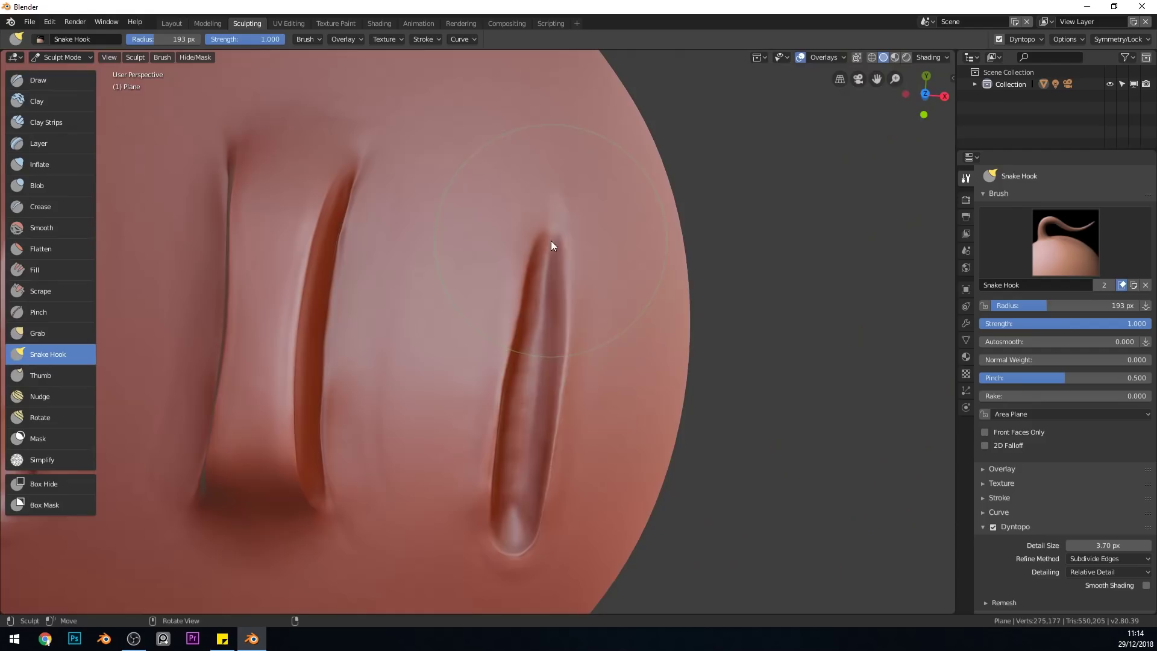
{"action": "left_click_drag", "start_coordinate": [542, 335], "coordinate": [525, 338]}
Step: Flatten the surface beside the side groove's inner edge with a 61 px brush
{"action": "middle_click_drag", "start_coordinate": [591, 369], "coordinate": [525, 338]}
{"action": "mouse_move", "coordinate": [639, 355]}
{"action": "middle_mouse_down", "text": "ctrl"}
{"action": "mouse_move", "coordinate": [657, 445]}
{"action": "mouse_move", "coordinate": [683, 309]}
{"action": "mouse_move", "coordinate": [683, 229]}
{"action": "middle_mouse_up", "text": "ctrl"}
{"action": "left_click", "coordinate": [50, 248]}
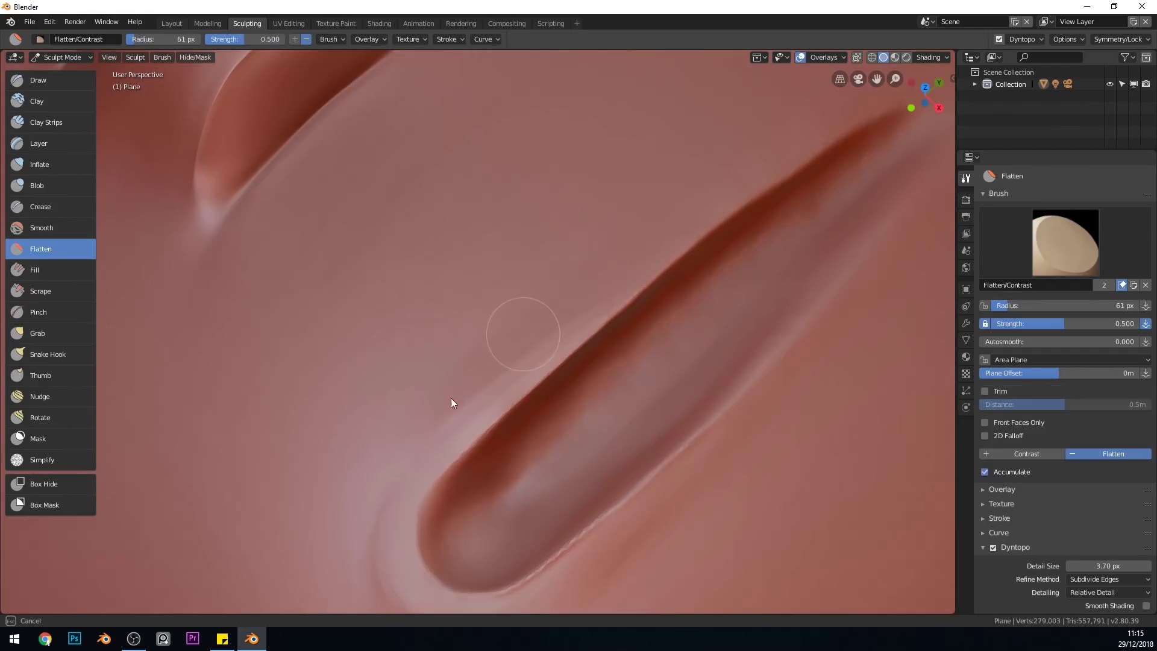
{"action": "middle_click_drag", "start_coordinate": [451, 398], "coordinate": [499, 307], "text": "shift"}
Step: Pinch along the side groove's inner edge with a 42 px brush and expand the brush's stroke settings
{"action": "left_click", "coordinate": [51, 312]}
{"action": "left_click", "coordinate": [1051, 466]}
{"action": "left_click", "coordinate": [1024, 438]}
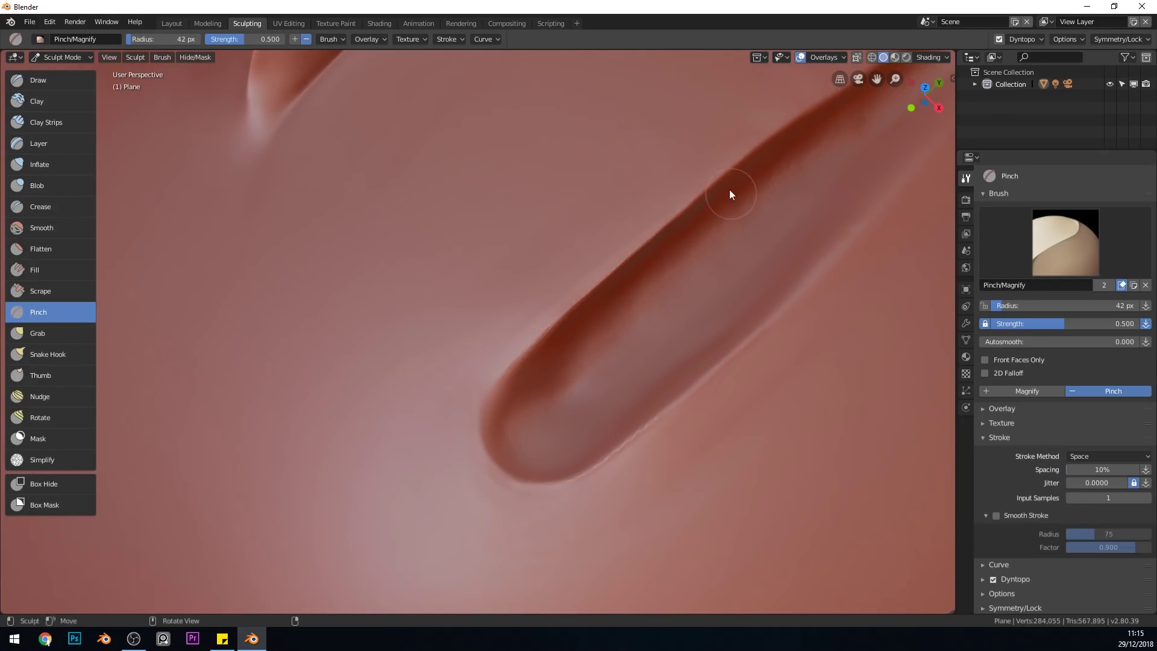
{"action": "left_click_drag", "start_coordinate": [728, 193], "coordinate": [493, 427]}
Step: Enable Smooth Stroke with a radius of 41 and pinch the groove's inner edge down to its near end
{"action": "left_click", "coordinate": [996, 515]}
{"action": "mouse_move", "coordinate": [665, 230]}
{"action": "left_mouse_down"}
{"action": "mouse_move", "coordinate": [539, 483]}
{"action": "mouse_move", "coordinate": [628, 444]}
{"action": "left_mouse_up"}
{"action": "left_click_drag", "start_coordinate": [1096, 534], "coordinate": [1077, 535]}
{"action": "left_click_drag", "start_coordinate": [795, 121], "coordinate": [485, 403]}
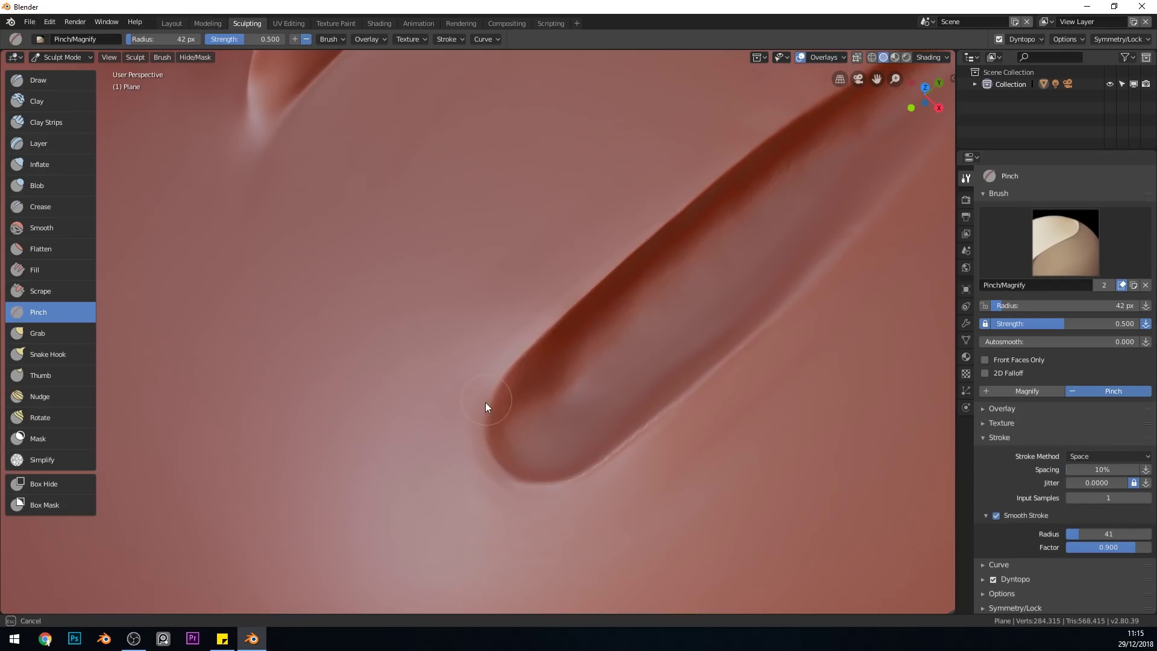
Step: Turn off Smooth Stroke and pinch around the side groove's rounded near end
{"action": "left_click", "coordinate": [997, 517]}
{"action": "left_click_drag", "start_coordinate": [561, 483], "coordinate": [498, 385]}
{"action": "mouse_move", "coordinate": [497, 512]}
{"action": "middle_mouse_down"}
{"action": "mouse_move", "coordinate": [546, 463]}
{"action": "mouse_move", "coordinate": [620, 315]}
{"action": "mouse_move", "coordinate": [468, 346]}
{"action": "middle_mouse_up"}
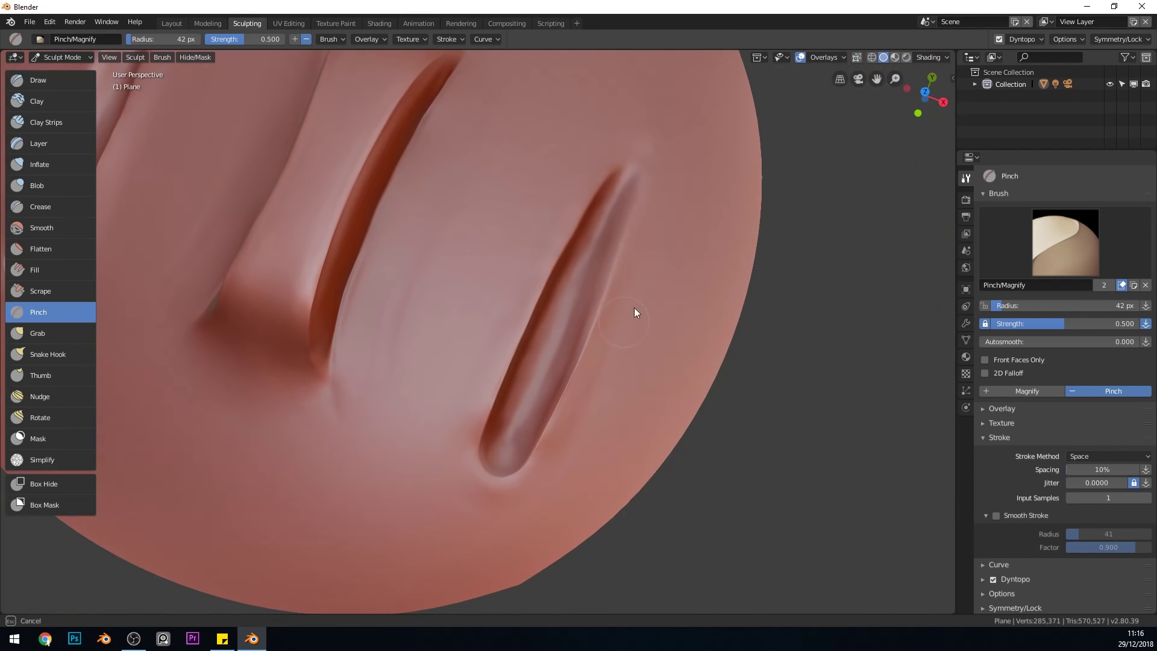
Step: Scrape along the side groove's inner edge with a 42 px brush, working from the top view
{"action": "scroll", "coordinate": [701, 428], "scroll_direction": "down", "scroll_amount": 4}
{"action": "middle_click_drag", "start_coordinate": [633, 308], "coordinate": [649, 372]}
{"action": "scroll", "coordinate": [616, 349], "scroll_direction": "up", "scroll_amount": 4}
{"action": "left_click", "coordinate": [42, 291]}
{"action": "key", "text": "KP_7"}
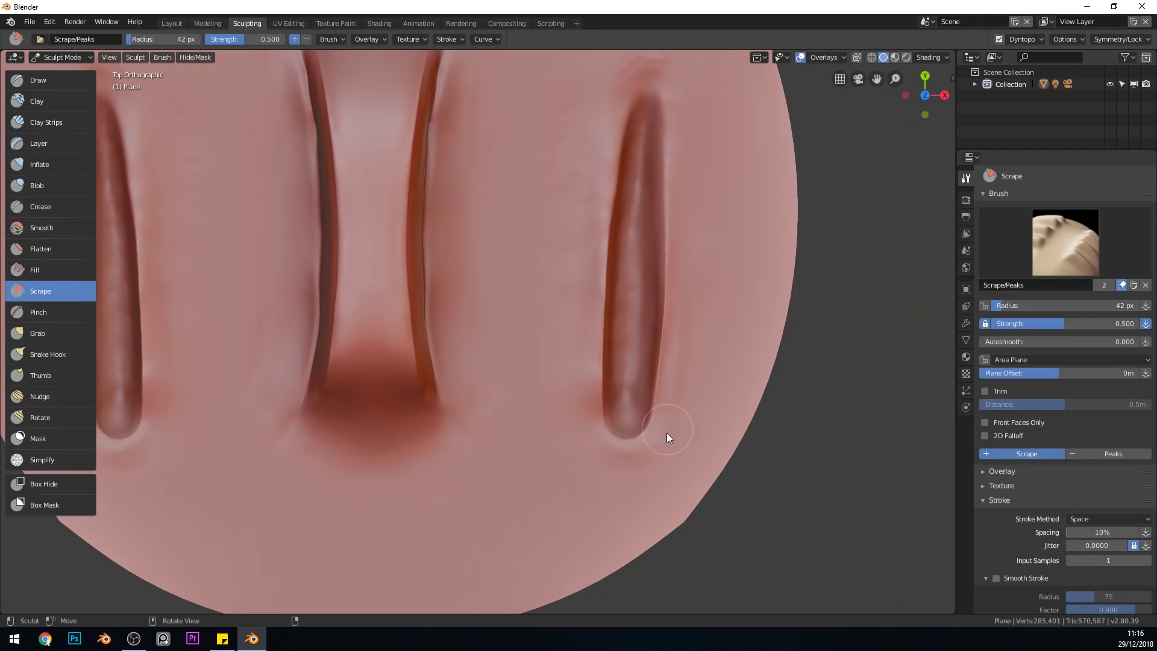
{"action": "mouse_move", "coordinate": [595, 313]}
{"action": "left_mouse_down"}
{"action": "mouse_move", "coordinate": [590, 460]}
{"action": "mouse_move", "coordinate": [600, 259]}
{"action": "left_mouse_up"}
{"action": "middle_click_drag", "start_coordinate": [623, 357], "coordinate": [630, 285]}
{"action": "key", "text": "KP_7"}
{"action": "mouse_move", "coordinate": [593, 338]}
{"action": "left_mouse_down"}
{"action": "mouse_move", "coordinate": [603, 100]}
{"action": "mouse_move", "coordinate": [657, 450]}
{"action": "mouse_move", "coordinate": [565, 511]}
{"action": "left_mouse_up"}
Step: Scrape upward along the side groove's outer edge from the top view
{"action": "mouse_move", "coordinate": [557, 446]}
{"action": "middle_mouse_down"}
{"action": "mouse_move", "coordinate": [685, 283]}
{"action": "mouse_move", "coordinate": [675, 361]}
{"action": "middle_mouse_up"}
{"action": "key", "text": "KP_7"}
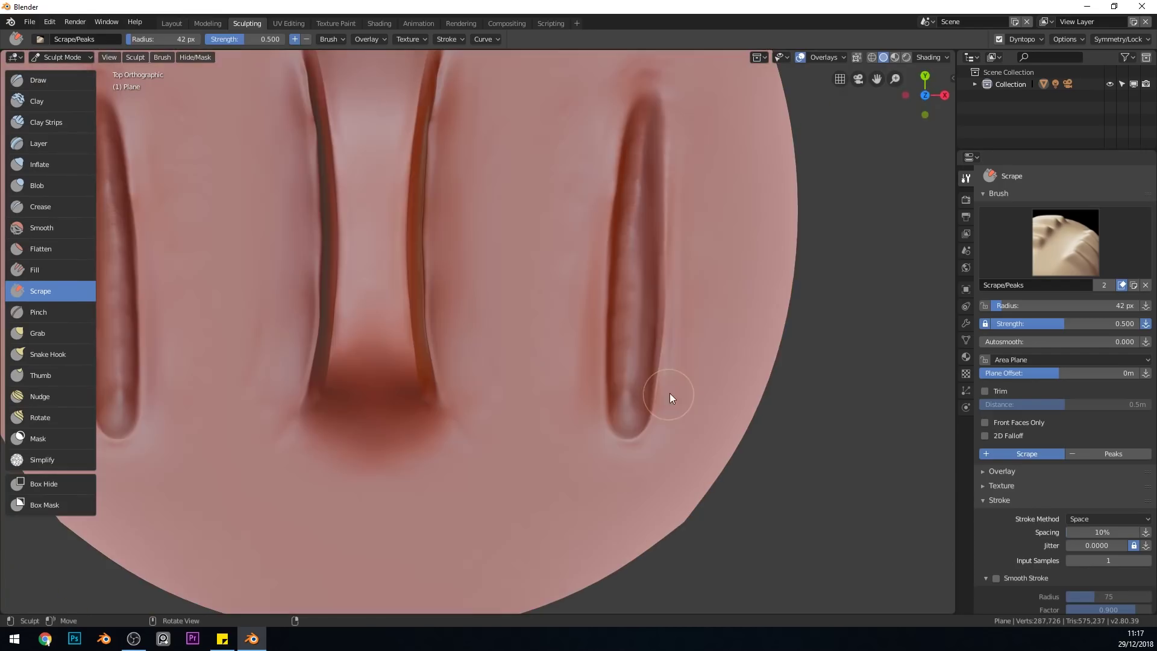
{"action": "left_click_drag", "start_coordinate": [670, 393], "coordinate": [659, 238]}
Step: Sharpen a section of the side groove with a short Crease stroke
{"action": "middle_click_drag", "start_coordinate": [662, 386], "coordinate": [598, 299]}
{"action": "scroll", "coordinate": [599, 299], "scroll_direction": "up", "scroll_amount": 4}
{"action": "left_click", "coordinate": [42, 207]}
{"action": "left_click_drag", "start_coordinate": [624, 378], "coordinate": [537, 449]}
Step: Pinch the side groove's outer edge near its rounded end
{"action": "middle_click_drag", "start_coordinate": [446, 314], "coordinate": [581, 254]}
{"action": "left_click", "coordinate": [42, 312]}
{"action": "mouse_move", "coordinate": [638, 319]}
{"action": "middle_mouse_down"}
{"action": "mouse_move", "coordinate": [505, 309]}
{"action": "mouse_move", "coordinate": [530, 388]}
{"action": "mouse_move", "coordinate": [589, 389]}
{"action": "mouse_move", "coordinate": [377, 379]}
{"action": "mouse_move", "coordinate": [777, 342]}
{"action": "middle_mouse_up"}
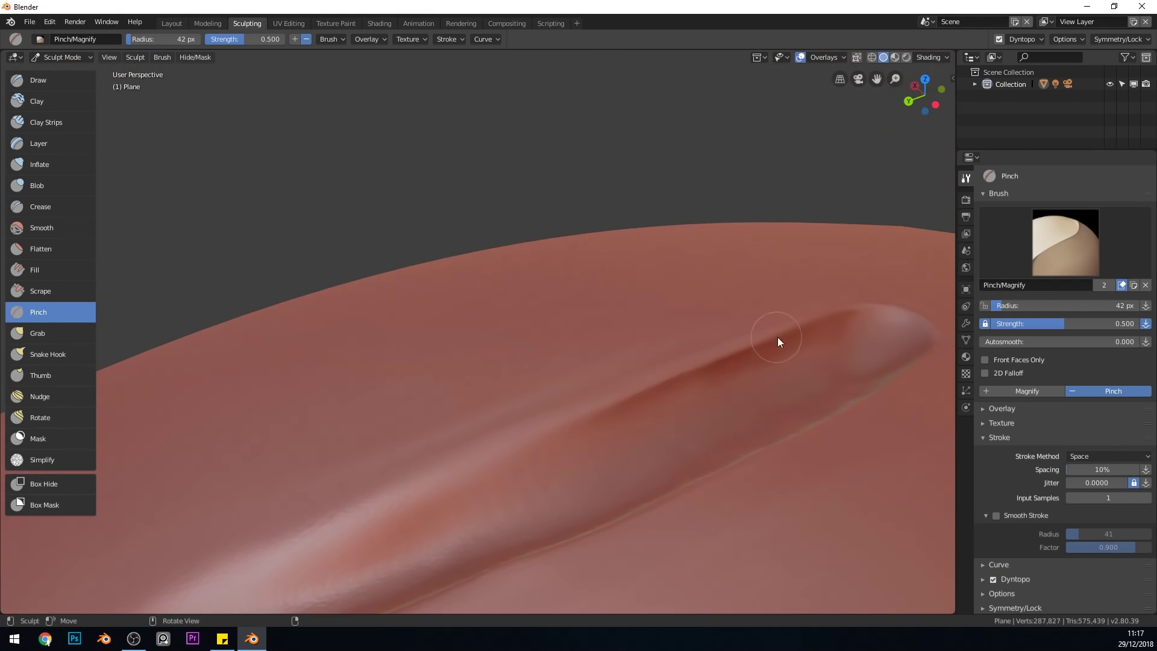
{"action": "left_click_drag", "start_coordinate": [777, 339], "coordinate": [656, 392]}
Step: Pinch the side groove's inner edge in one long stroke toward its near end
{"action": "middle_click_drag", "start_coordinate": [736, 318], "coordinate": [653, 381]}
{"action": "scroll", "coordinate": [653, 380], "scroll_direction": "down", "scroll_amount": 4}
{"action": "scroll", "coordinate": [653, 381], "scroll_direction": "up", "scroll_amount": 3}
{"action": "left_click_drag", "start_coordinate": [579, 364], "coordinate": [313, 399]}
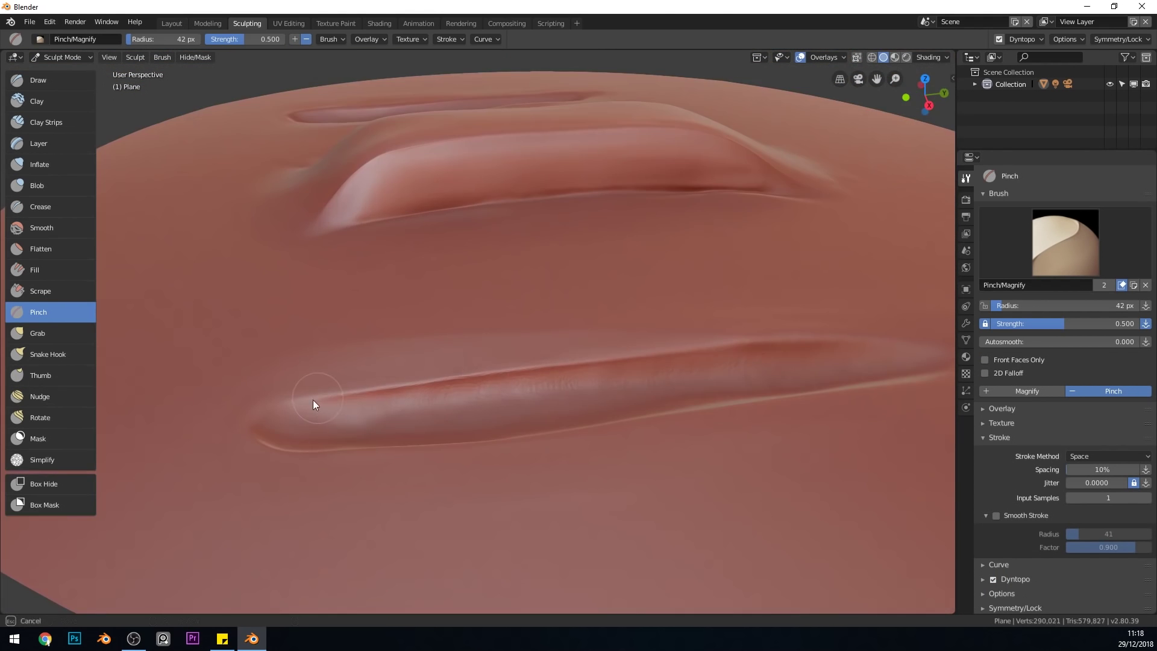
Step: Touch up the side groove with a short Pinch stroke and check the whole sculpted disc
{"action": "mouse_move", "coordinate": [313, 399]}
{"action": "middle_mouse_down"}
{"action": "mouse_move", "coordinate": [656, 278]}
{"action": "mouse_move", "coordinate": [565, 414]}
{"action": "middle_mouse_up"}
{"action": "scroll", "coordinate": [656, 279], "scroll_direction": "up", "scroll_amount": 2}
{"action": "scroll", "coordinate": [656, 278], "scroll_direction": "down", "scroll_amount": 4}
{"action": "scroll", "coordinate": [573, 418], "scroll_direction": "down", "scroll_amount": 4}
{"action": "scroll", "coordinate": [565, 414], "scroll_direction": "up", "scroll_amount": 6}
{"action": "middle_click_drag", "start_coordinate": [489, 450], "coordinate": [534, 376]}
{"action": "left_click_drag", "start_coordinate": [533, 376], "coordinate": [511, 415]}
{"action": "middle_click_drag", "start_coordinate": [511, 416], "coordinate": [310, 278]}
{"action": "scroll", "coordinate": [311, 279], "scroll_direction": "down", "scroll_amount": 6}
{"action": "middle_click_drag", "start_coordinate": [523, 450], "coordinate": [508, 548]}
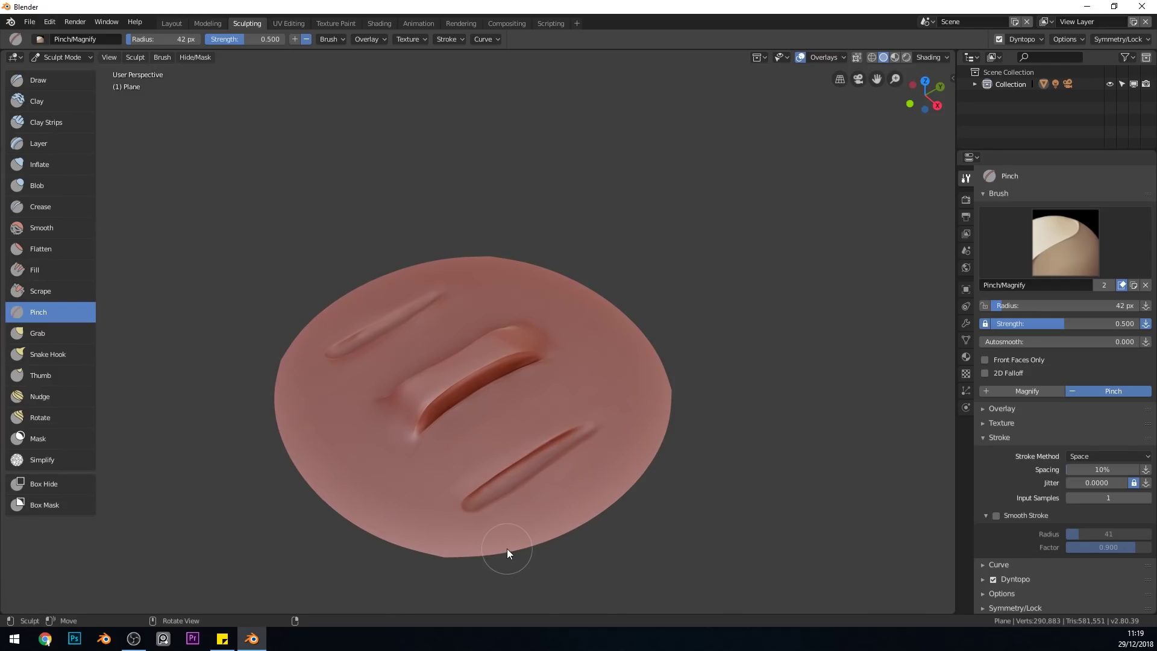